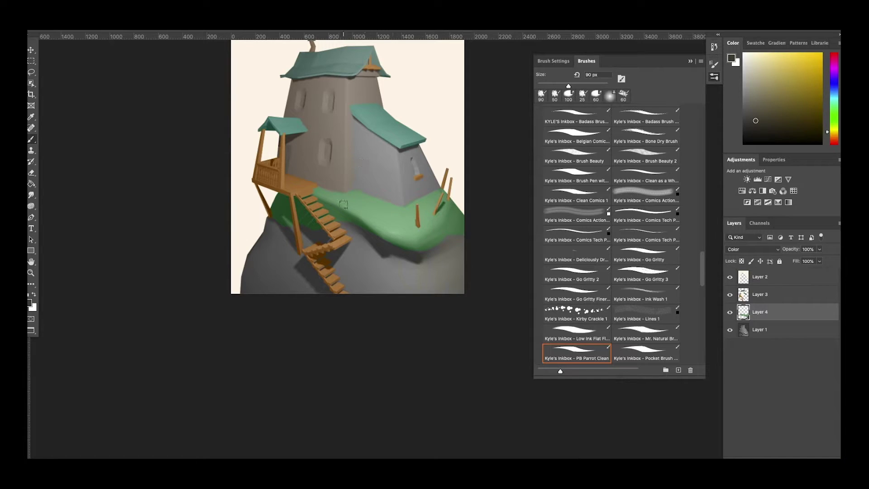
Step: Tint the rock below the grass dark warm grey on Layer 4 with a 125 px brush, and blend it with a 150 px Smudge brush
{"action": "key", "text": "bracketright"}
{"action": "key", "text": "bracketright"}
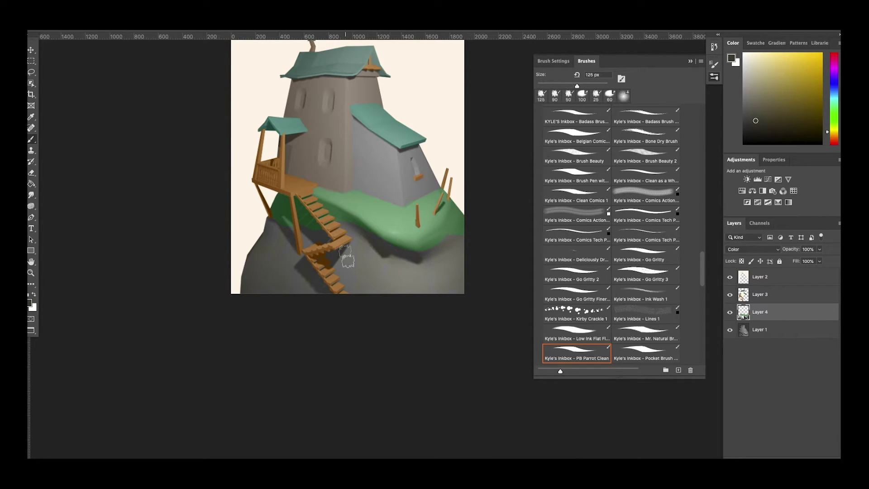
{"action": "key", "text": "r"}
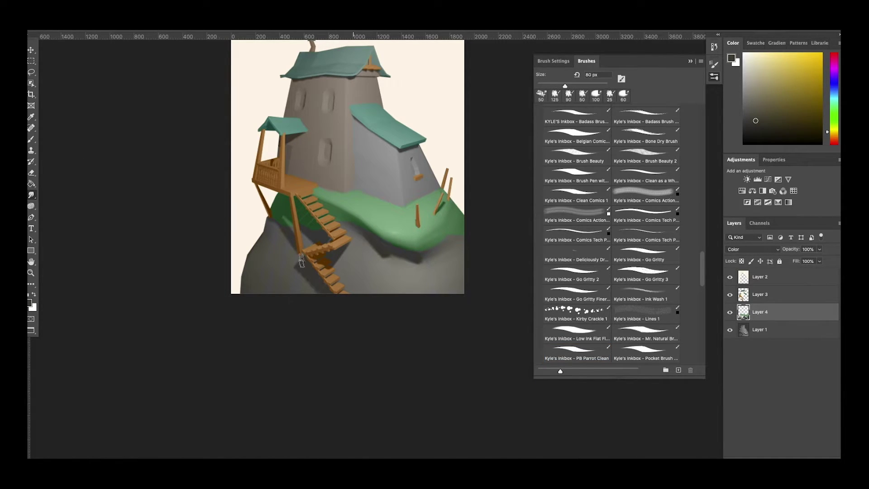
{"action": "key", "text": "bracketright"}
{"action": "key", "text": "bracketright"}
{"action": "key", "text": "bracketright"}
{"action": "key", "text": "bracketright"}
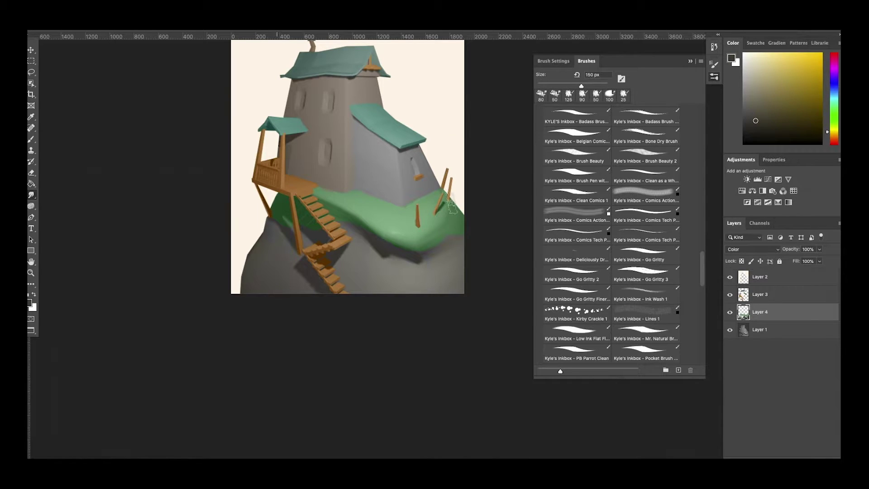
Step: Fill the tower walls on Layer 3 with a pale yellow using the Paint Bucket
{"action": "key", "text": "g"}
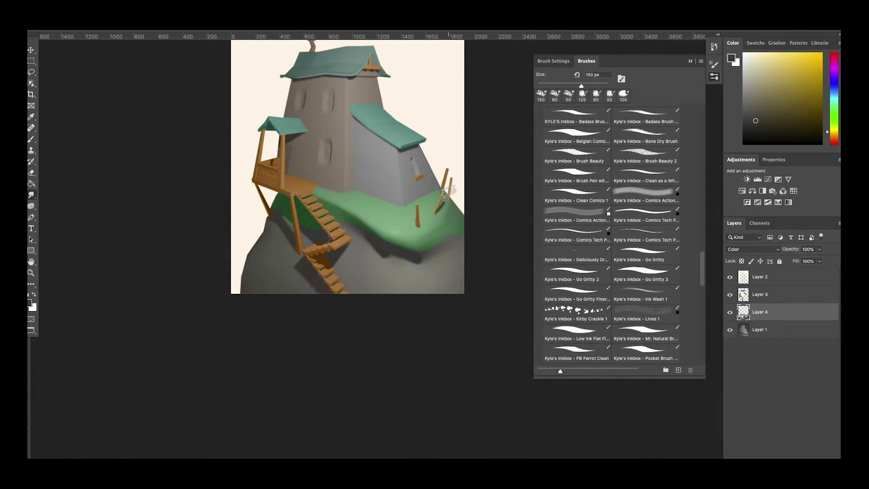
{"action": "key", "text": "ctrl+plus"}
{"action": "key", "text": "ctrl+plus"}
{"action": "key", "text": "alt+bracketright"}
{"action": "left_click", "coordinate": [336, 194]}
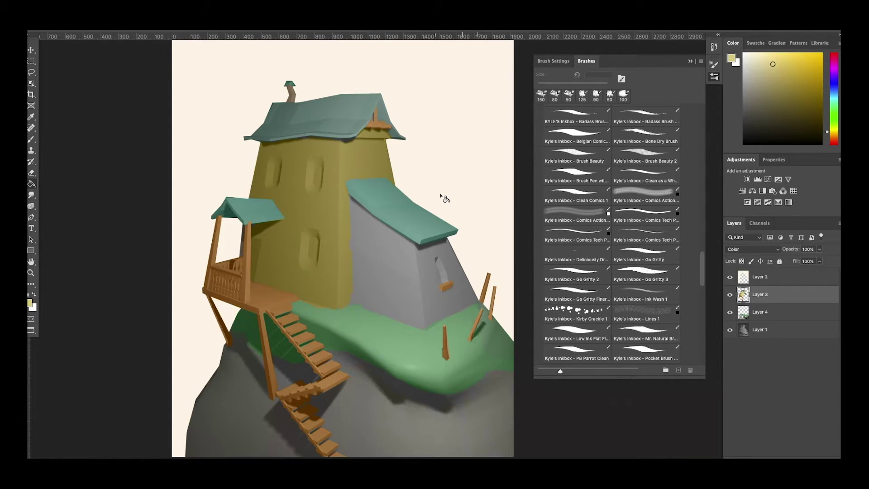
Step: Fill the grey annex walls on Layer 3 with a pale greyish teal
{"action": "left_click_drag", "start_coordinate": [475, 242], "coordinate": [477, 215]}
{"action": "scroll", "coordinate": [477, 215], "scroll_direction": "down", "scroll_amount": 1, "text": "alt"}
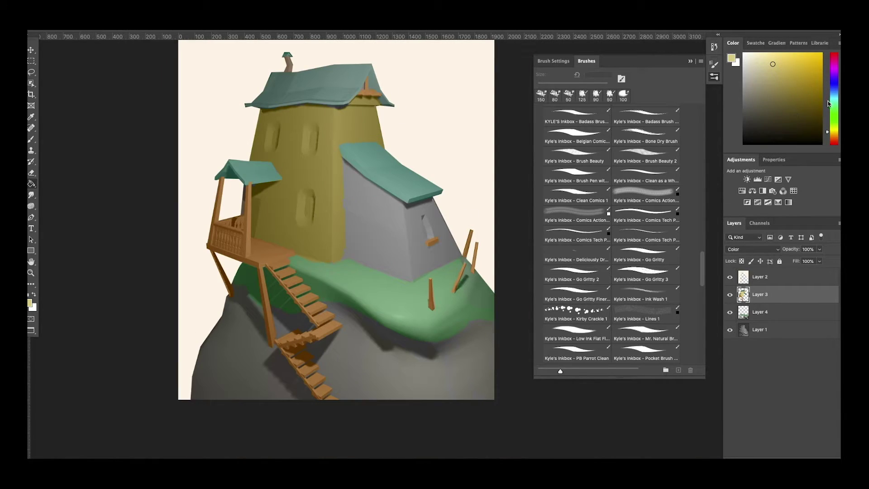
{"action": "left_click", "coordinate": [828, 98]}
{"action": "left_click", "coordinate": [753, 68]}
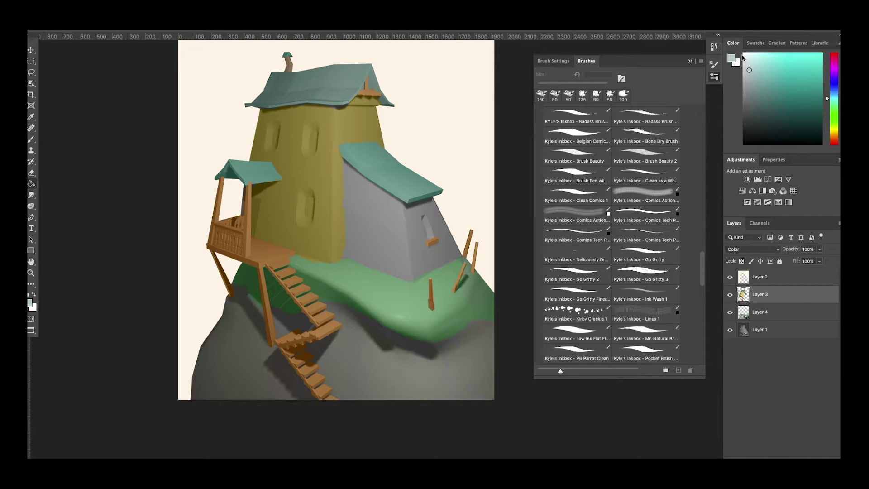
{"action": "key", "text": "z"}
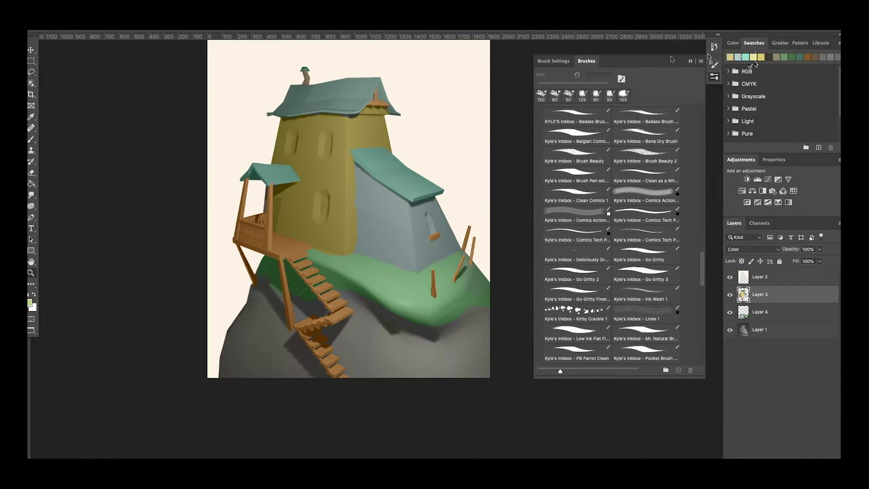
Step: Clean up the colour edges of the tower and annex walls with a 30 px brush and an enlarged eraser
{"action": "key", "text": "b"}
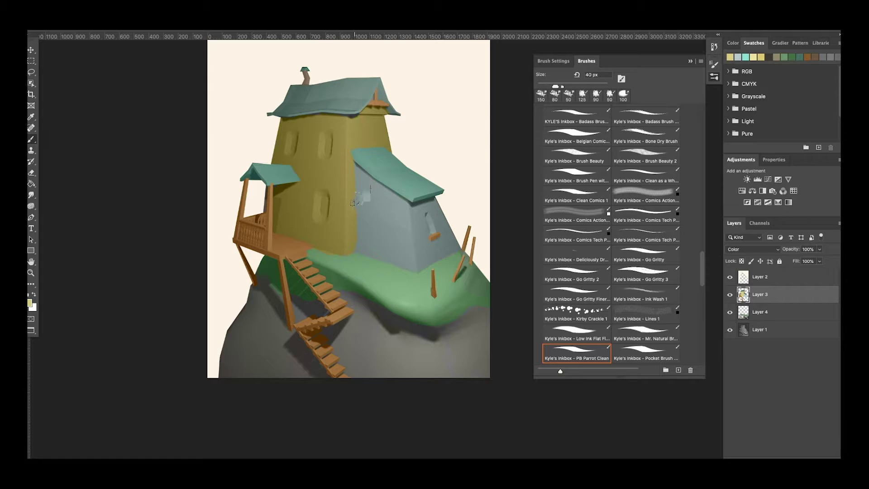
{"action": "key", "text": "bracketleft"}
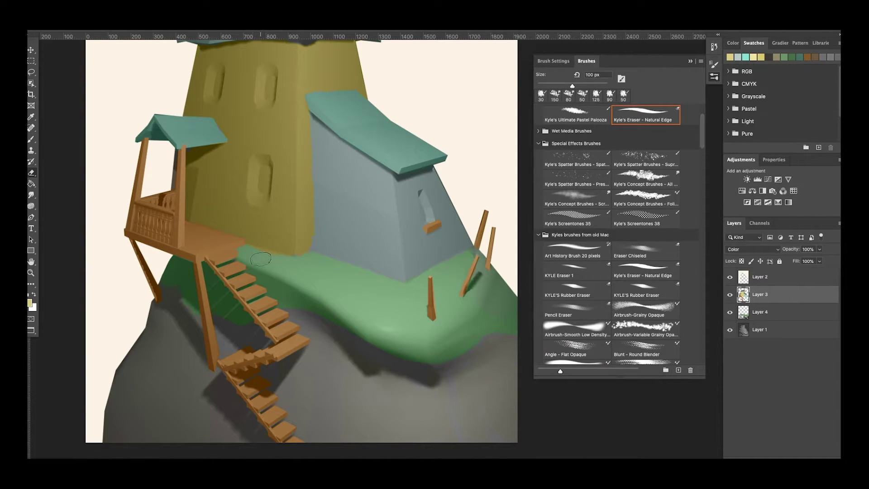
{"action": "key", "text": "bracketright"}
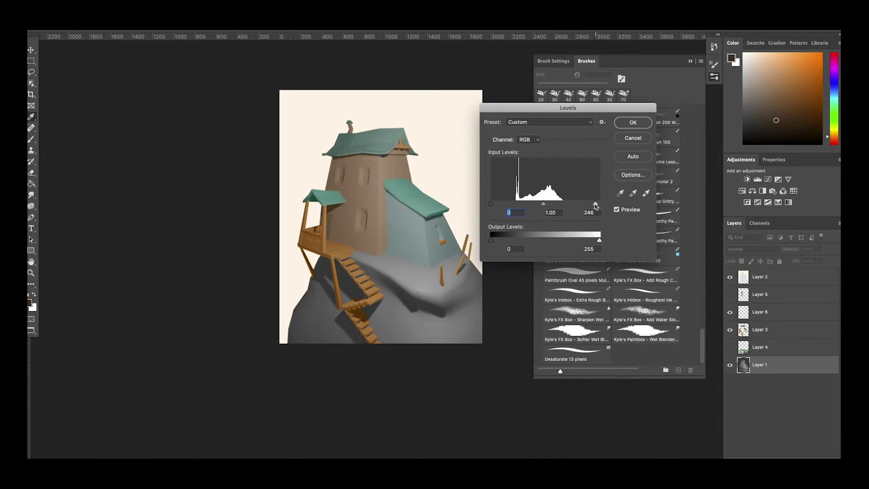
Step: Adjust the Levels of Layer 1 to input values of 16, 0.81 and 202
{"action": "left_click_drag", "start_coordinate": [599, 203], "coordinate": [550, 206]}
{"action": "left_click_drag", "start_coordinate": [491, 203], "coordinate": [498, 203]}
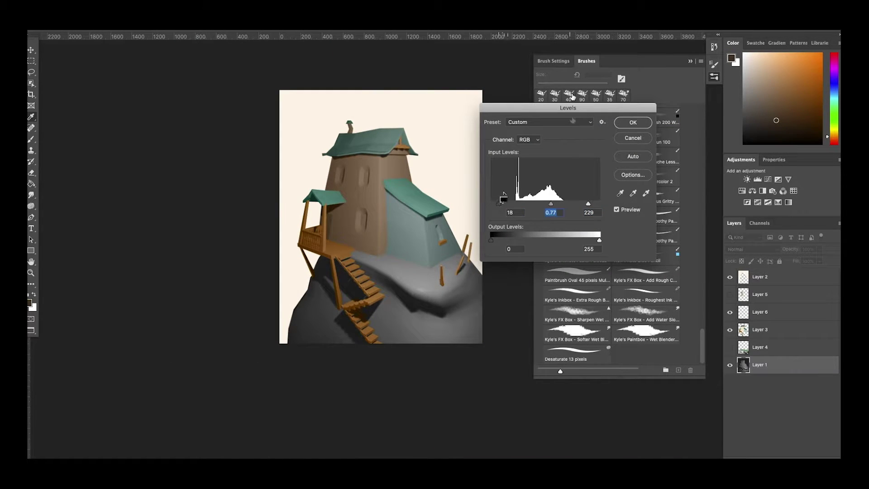
{"action": "left_click_drag", "start_coordinate": [588, 204], "coordinate": [497, 206]}
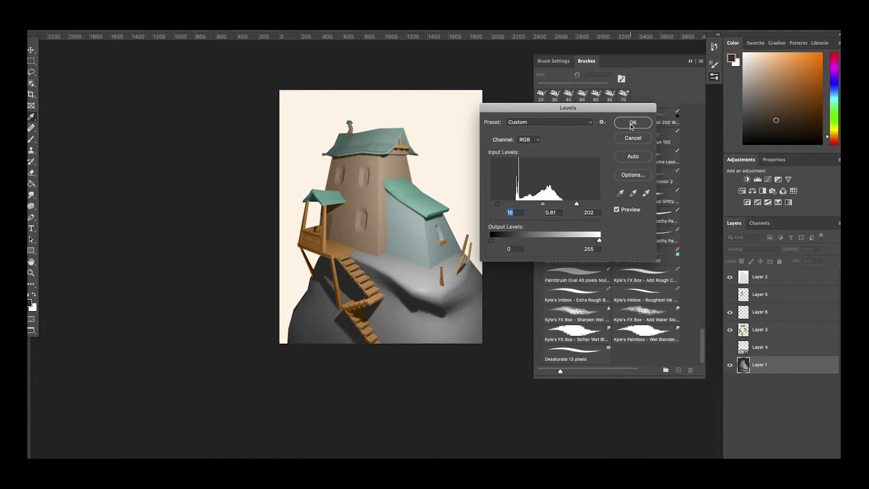
{"action": "left_click", "coordinate": [633, 126]}
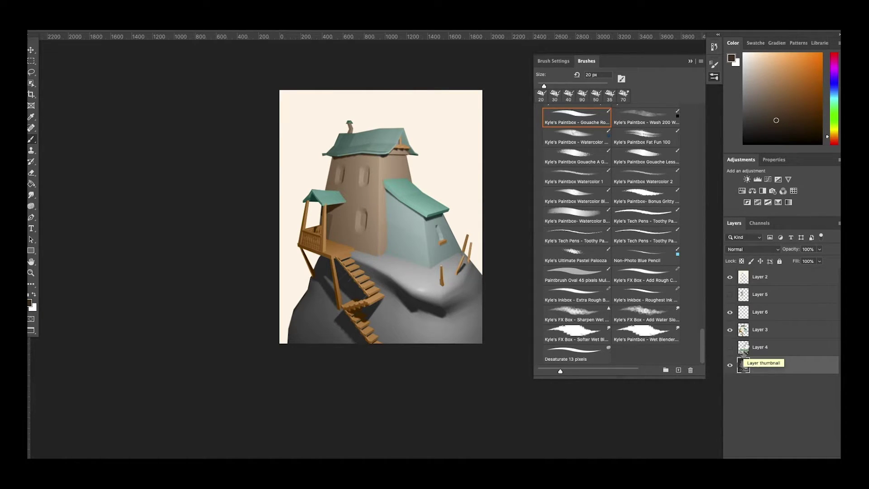
Step: Show Layer 4 and fill its grass area with a yellower green based on the sampled grass colour
{"action": "left_click", "coordinate": [730, 347]}
{"action": "left_click", "coordinate": [742, 347]}
{"action": "left_click_drag", "start_coordinate": [834, 135], "coordinate": [834, 109]}
{"action": "left_click", "coordinate": [753, 113]}
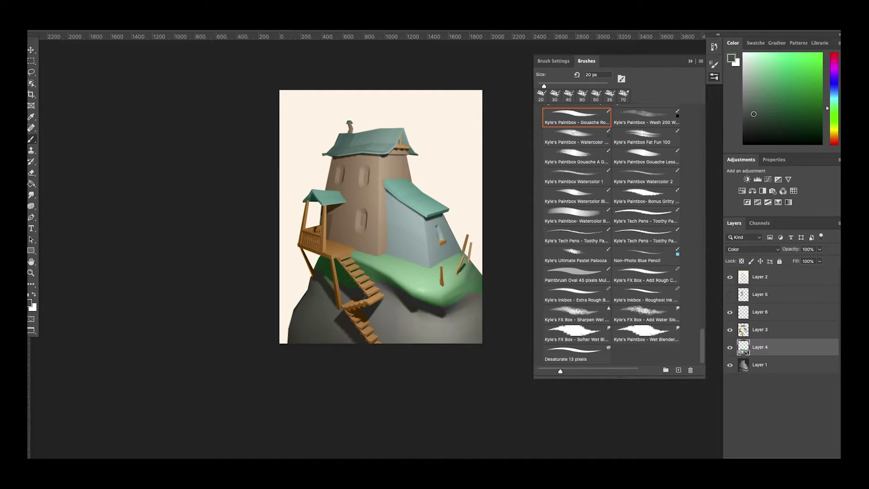
{"action": "key", "text": "g"}
{"action": "left_click", "coordinate": [426, 288], "text": "alt"}
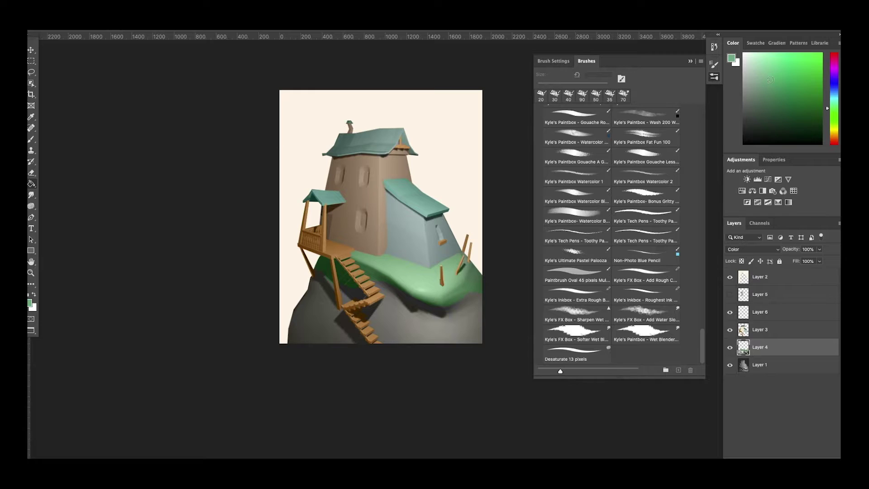
{"action": "left_click", "coordinate": [834, 123]}
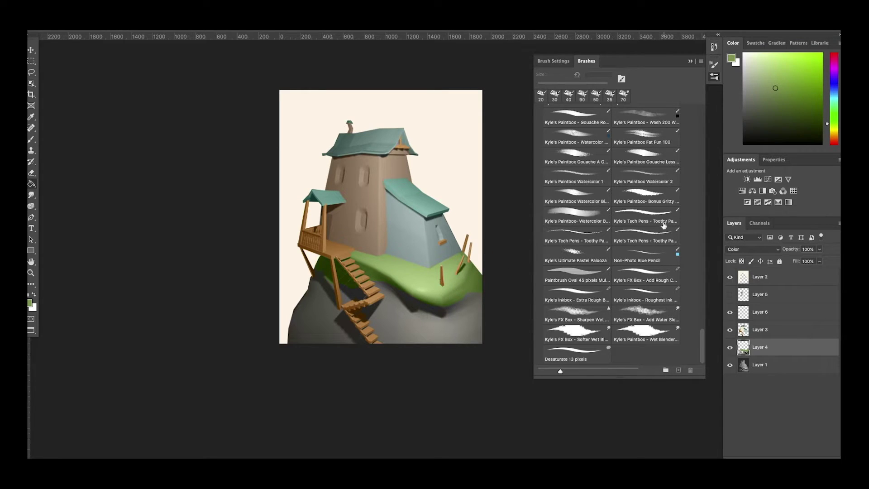
{"action": "left_click", "coordinate": [459, 289]}
Step: Add a Hue/Saturation and a Color Balance adjustment layer to shift the painting's colours
{"action": "scroll", "coordinate": [459, 300], "scroll_direction": "up", "scroll_amount": 2, "text": "alt"}
{"action": "left_click", "coordinate": [760, 311]}
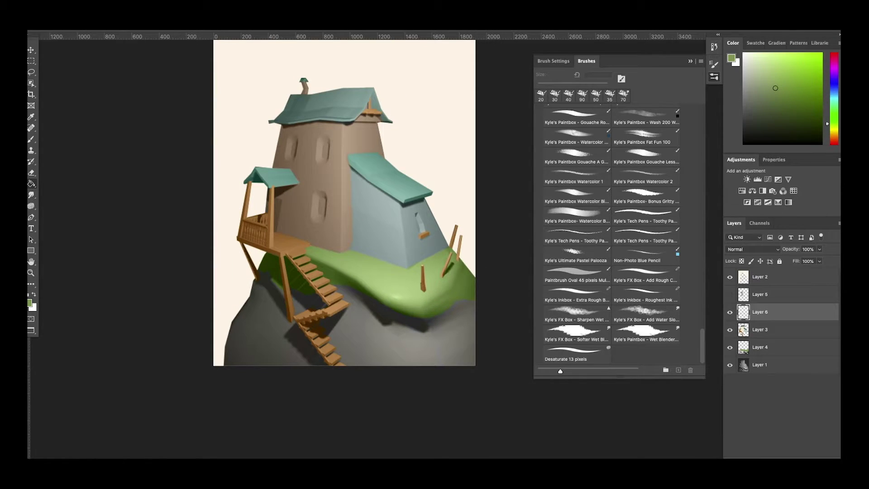
{"action": "left_click", "coordinate": [752, 190]}
{"action": "left_click_drag", "start_coordinate": [781, 234], "coordinate": [765, 225]}
{"action": "left_click", "coordinate": [740, 160]}
{"action": "left_click", "coordinate": [753, 192]}
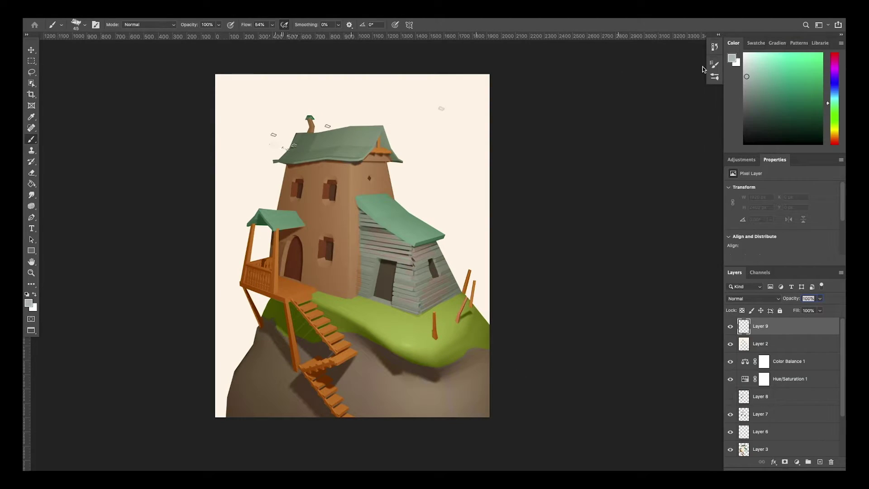
Step: Lasso a mountain range silhouette on Layer 9 and fade it downward with a grey-to-transparent gradient at 55% opacity
{"action": "key", "text": "l"}
{"action": "mouse_move", "coordinate": [209, 173]}
{"action": "left_mouse_down"}
{"action": "mouse_move", "coordinate": [268, 116]}
{"action": "mouse_move", "coordinate": [283, 131]}
{"action": "mouse_move", "coordinate": [431, 145]}
{"action": "mouse_move", "coordinate": [491, 121]}
{"action": "mouse_move", "coordinate": [524, 242]}
{"action": "mouse_move", "coordinate": [175, 442]}
{"action": "mouse_move", "coordinate": [121, 187]}
{"action": "left_mouse_up"}
{"action": "key", "text": "g"}
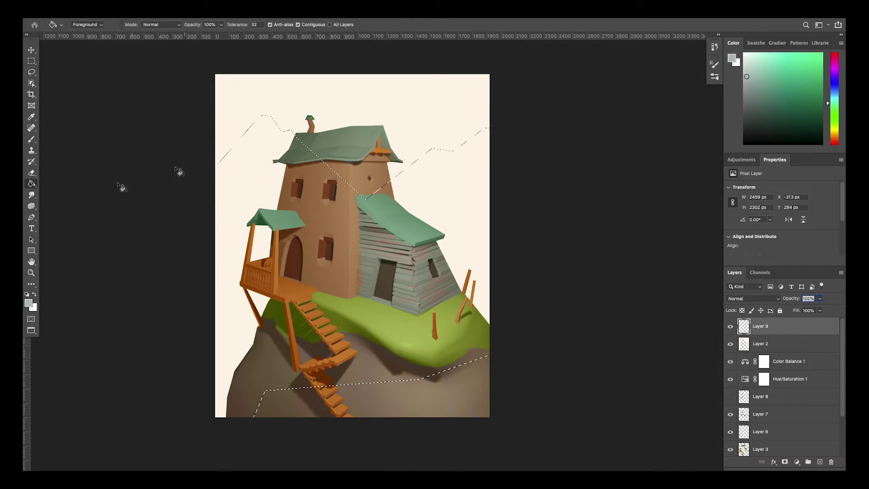
{"action": "key", "text": "shift+g"}
{"action": "left_click_drag", "start_coordinate": [453, 122], "coordinate": [452, 262]}
{"action": "key", "text": "ctrl+d"}
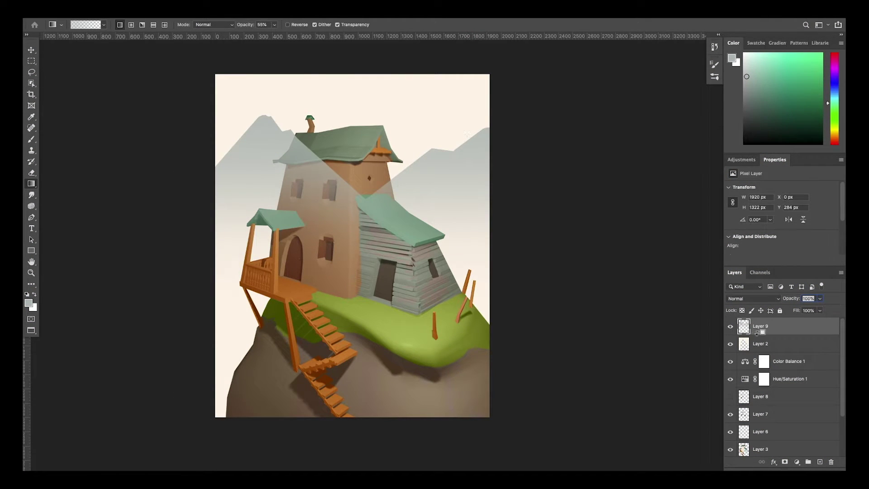
Step: Clip Layer 9 to Layer 2 so the mountains sit behind the house, and add a new clipped layer above it
{"action": "left_click", "coordinate": [757, 334], "text": "alt"}
{"action": "key", "text": "e"}
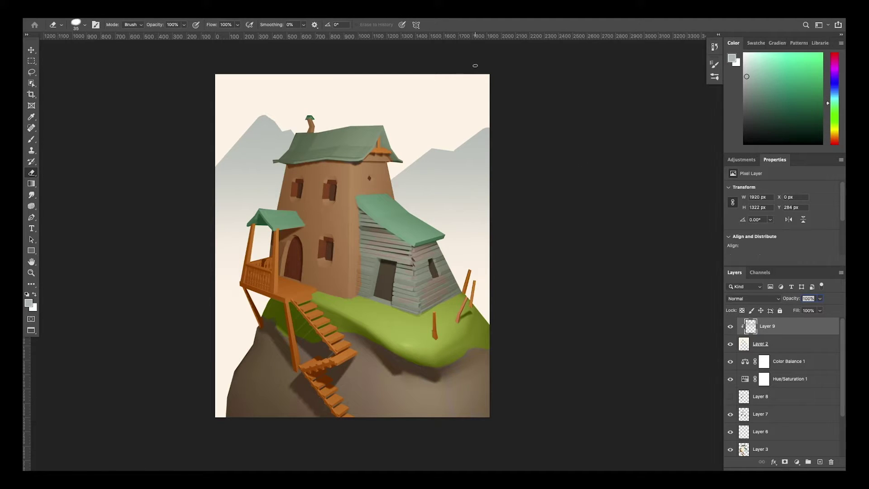
{"action": "key", "text": "ctrl+shift+alt+n"}
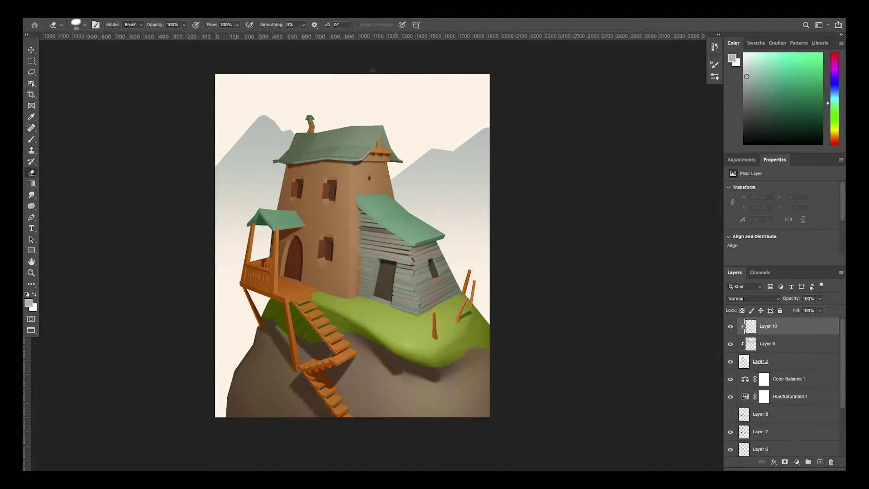
Step: Paint snow streaks down the mountain peaks and a mist band below them on Layer 10, using the sampled cream sky colour
{"action": "key", "text": "b"}
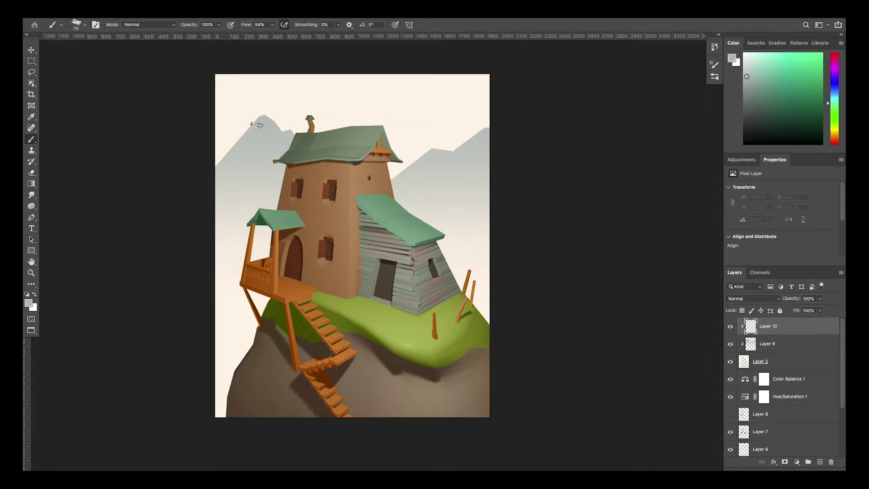
{"action": "left_click", "coordinate": [277, 110], "text": "alt"}
{"action": "left_click_drag", "start_coordinate": [260, 127], "coordinate": [243, 170]}
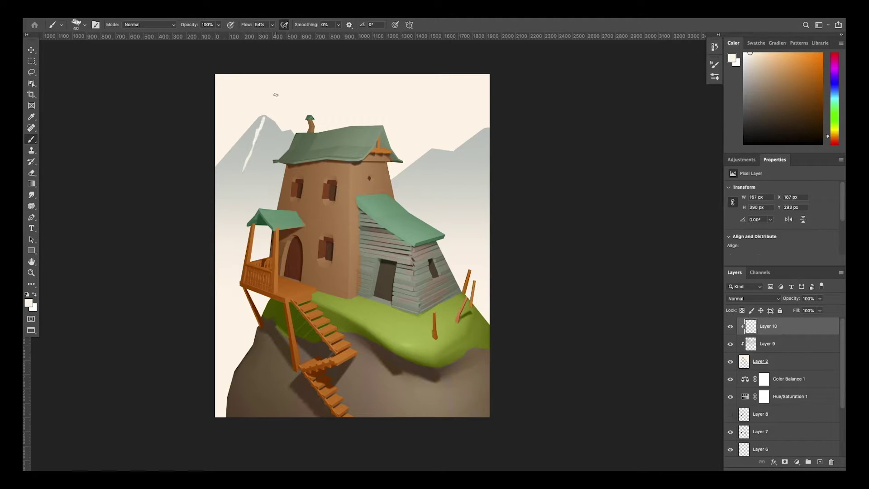
{"action": "left_click_drag", "start_coordinate": [266, 116], "coordinate": [271, 176]}
{"action": "mouse_move", "coordinate": [245, 139]}
{"action": "left_mouse_down"}
{"action": "mouse_move", "coordinate": [216, 178]}
{"action": "mouse_move", "coordinate": [229, 157]}
{"action": "left_mouse_up"}
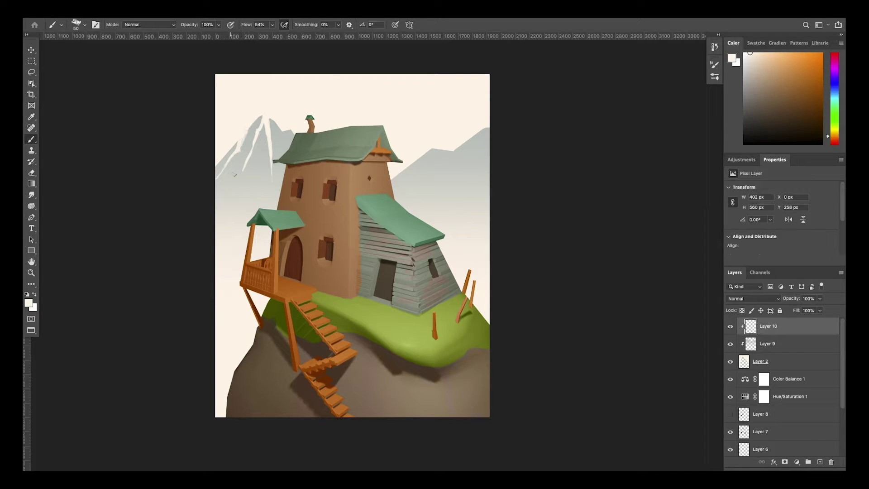
{"action": "left_click_drag", "start_coordinate": [256, 120], "coordinate": [267, 118]}
{"action": "left_click_drag", "start_coordinate": [256, 137], "coordinate": [271, 168]}
{"action": "left_click_drag", "start_coordinate": [261, 117], "coordinate": [267, 123]}
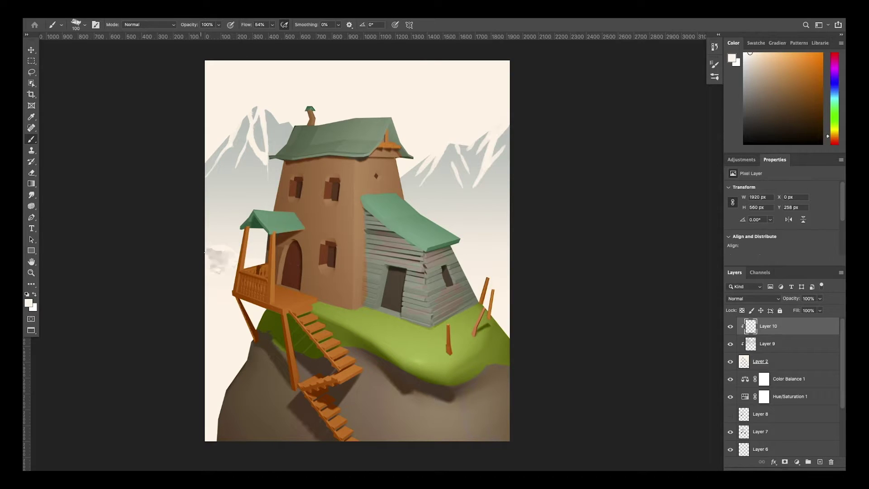
{"action": "left_click_drag", "start_coordinate": [201, 214], "coordinate": [537, 211]}
Step: Add a new layer and paint cream mist wisps across the cliff below the grass and at its lower edge, smudging them
{"action": "key", "text": "ctrl+shift+alt+n"}
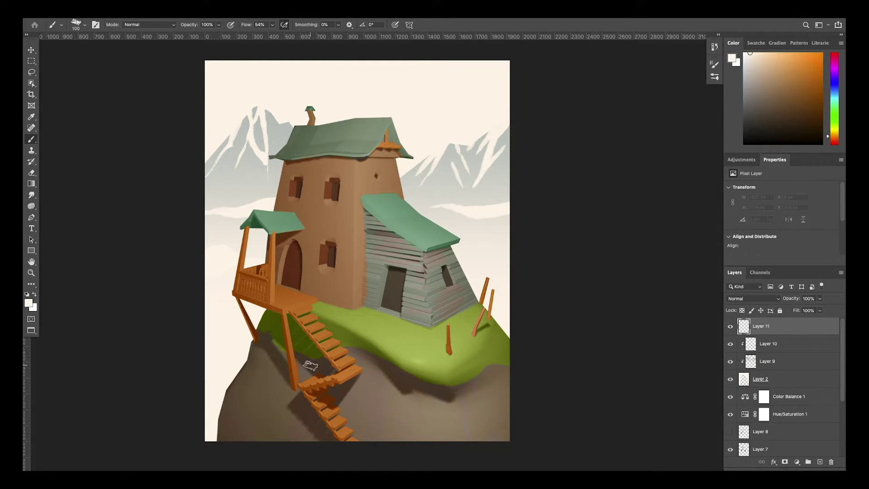
{"action": "mouse_move", "coordinate": [310, 366]}
{"action": "left_mouse_down"}
{"action": "mouse_move", "coordinate": [386, 374]}
{"action": "mouse_move", "coordinate": [530, 375]}
{"action": "left_mouse_up"}
{"action": "mouse_move", "coordinate": [367, 378]}
{"action": "left_mouse_down"}
{"action": "mouse_move", "coordinate": [520, 369]}
{"action": "mouse_move", "coordinate": [389, 373]}
{"action": "left_mouse_up"}
{"action": "key", "text": "r"}
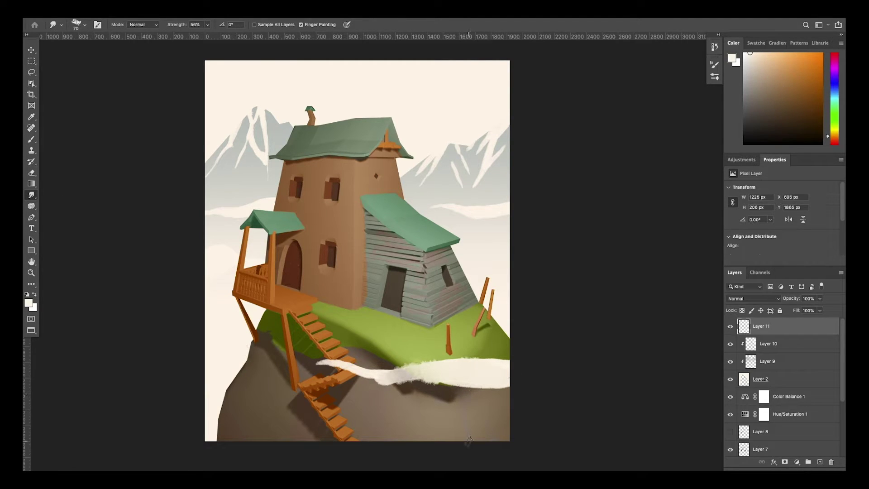
{"action": "key", "text": "b"}
{"action": "mouse_move", "coordinate": [217, 406]}
{"action": "left_mouse_down"}
{"action": "mouse_move", "coordinate": [305, 404]}
{"action": "mouse_move", "coordinate": [222, 407]}
{"action": "mouse_move", "coordinate": [272, 418]}
{"action": "left_mouse_up"}
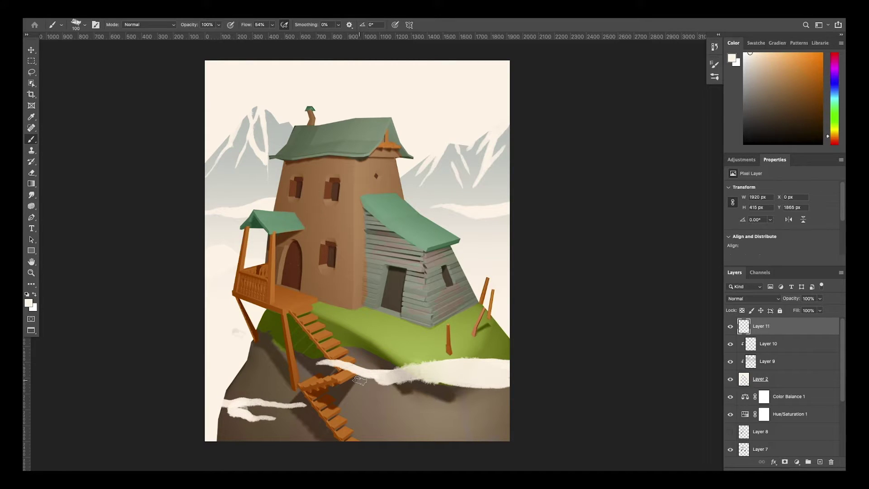
{"action": "left_click", "coordinate": [36, 194]}
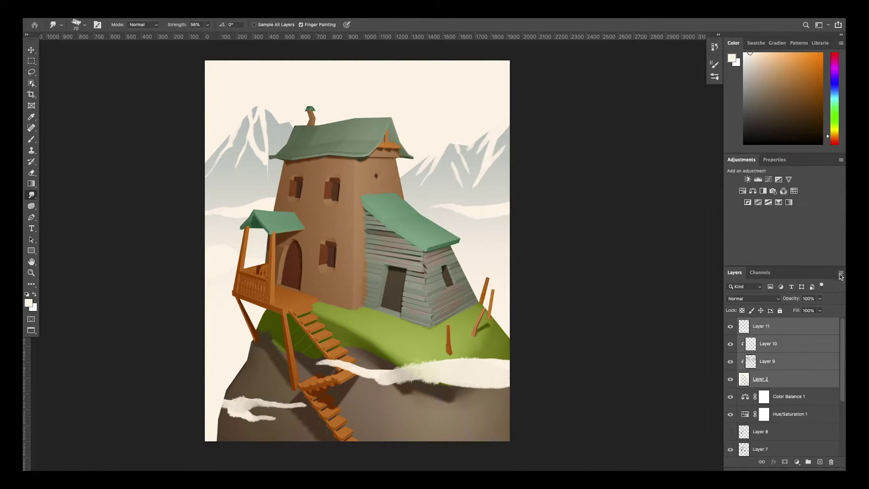
Step: Collect the selected Layers 11, 10, 9 and 2 into a group
{"action": "left_click", "coordinate": [841, 272]}
{"action": "left_click", "coordinate": [751, 186]}
{"action": "key", "text": "Return"}
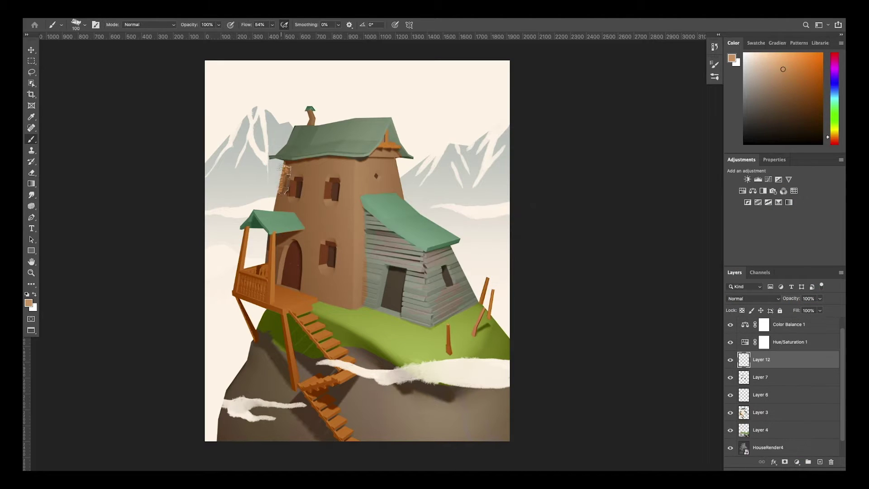
Step: Paint warm orange-brown strokes over the tower's front wall on Layer 12 with a 100 px brush, setting the layer opacity to 45%
{"action": "mouse_move", "coordinate": [284, 178]}
{"action": "left_mouse_down"}
{"action": "mouse_move", "coordinate": [280, 204]}
{"action": "mouse_move", "coordinate": [295, 206]}
{"action": "left_mouse_up"}
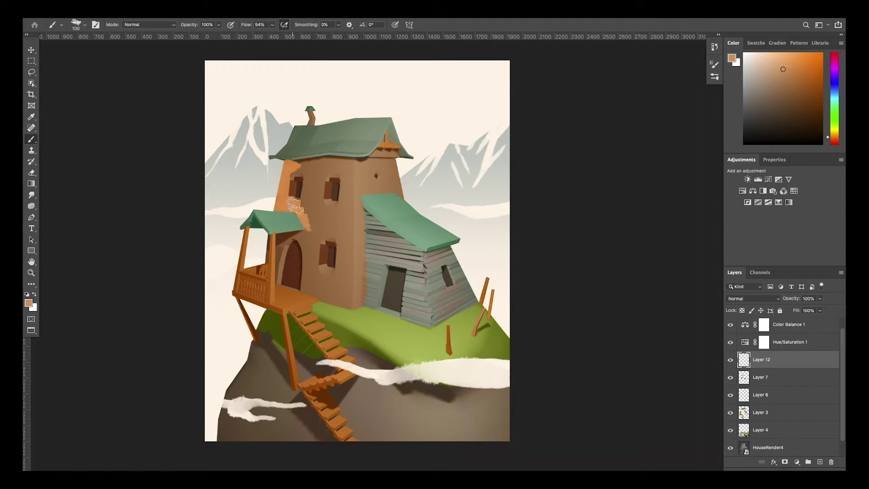
{"action": "left_click", "coordinate": [293, 204], "text": "alt"}
{"action": "left_click_drag", "start_coordinate": [791, 298], "coordinate": [779, 298]}
{"action": "left_click_drag", "start_coordinate": [304, 177], "coordinate": [317, 236]}
Step: Paint muted purple strokes beside the arched door on the tower's front wall with a 50 px brush on Layer 12
{"action": "left_click", "coordinate": [360, 153], "text": "alt"}
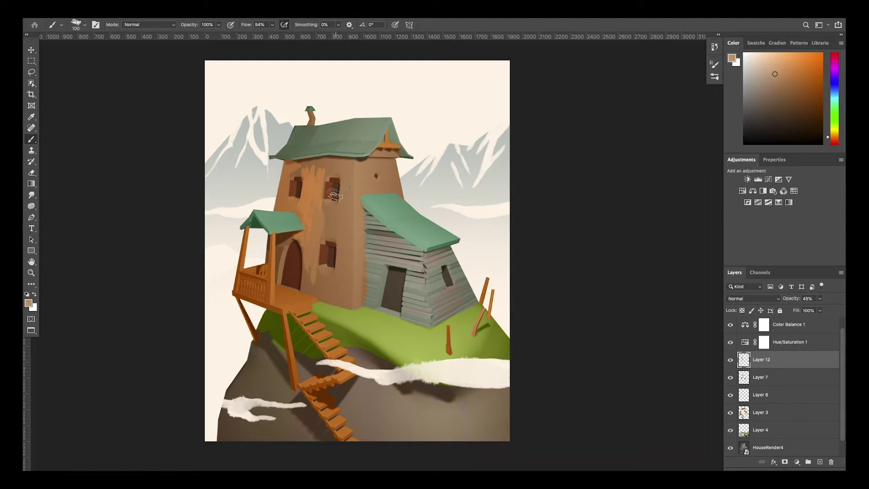
{"action": "key", "text": "bracketleft"}
{"action": "key", "text": "bracketleft"}
{"action": "key", "text": "bracketleft"}
{"action": "key", "text": "bracketleft"}
{"action": "left_click", "coordinate": [834, 74]}
{"action": "left_click", "coordinate": [758, 81]}
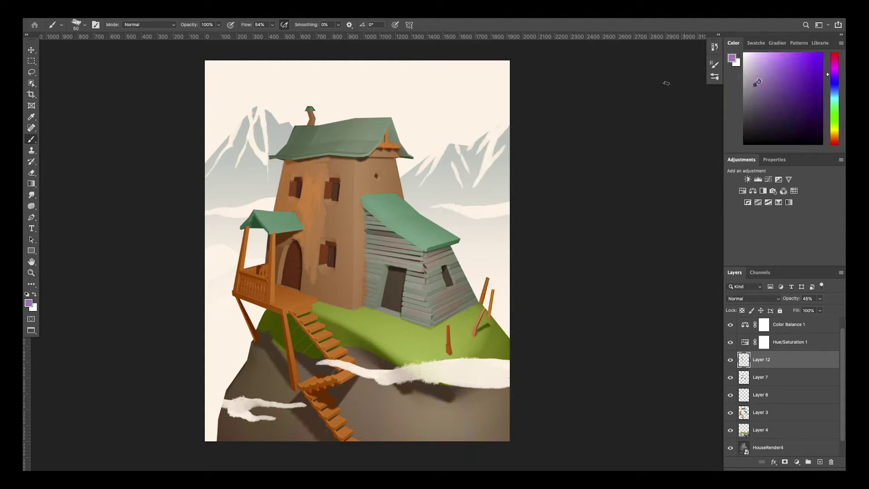
{"action": "left_click_drag", "start_coordinate": [307, 266], "coordinate": [309, 285]}
{"action": "left_click_drag", "start_coordinate": [322, 222], "coordinate": [321, 292]}
Step: Work sampled wall browns and mixed purple and mauve tones over the tower's front wall and corner
{"action": "left_click", "coordinate": [286, 202], "text": "alt"}
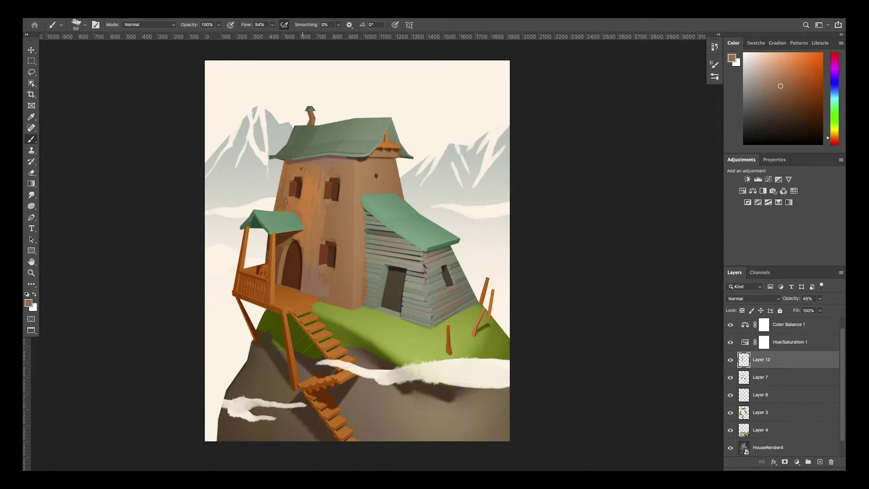
{"action": "left_click", "coordinate": [835, 74]}
{"action": "left_click", "coordinate": [768, 102]}
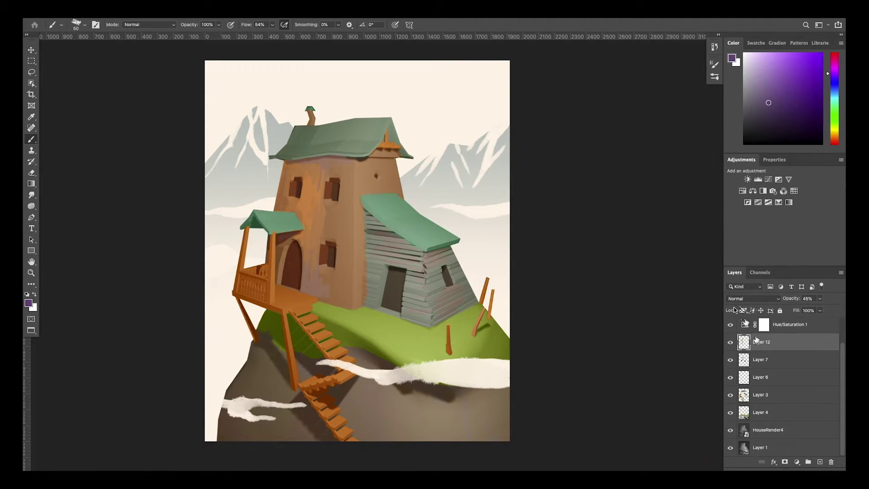
{"action": "left_click", "coordinate": [329, 165], "text": "alt"}
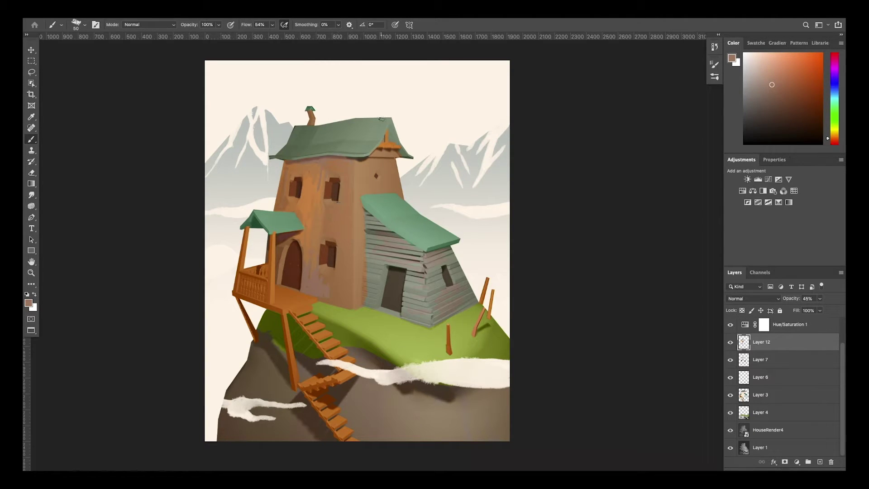
{"action": "left_click_drag", "start_coordinate": [836, 76], "coordinate": [837, 65]}
{"action": "left_click", "coordinate": [757, 87]}
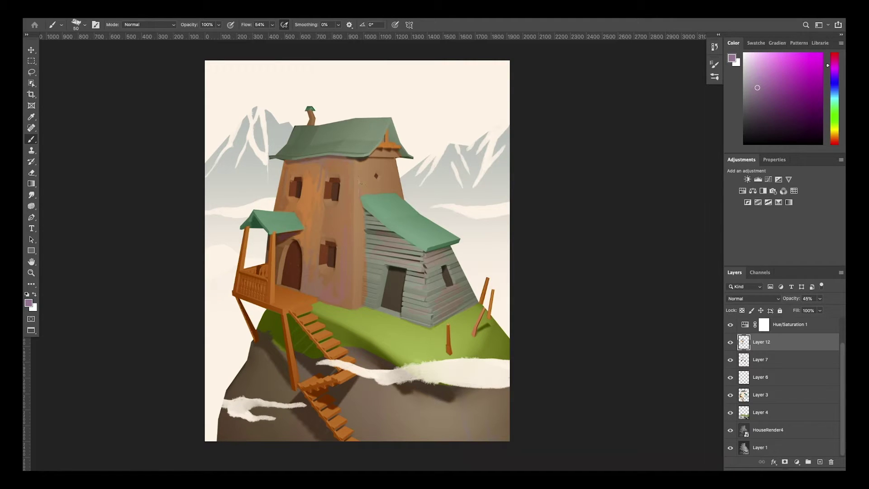
Step: Paint sampled wall browns along the tower's upper edge just below the roof
{"action": "left_click", "coordinate": [756, 42]}
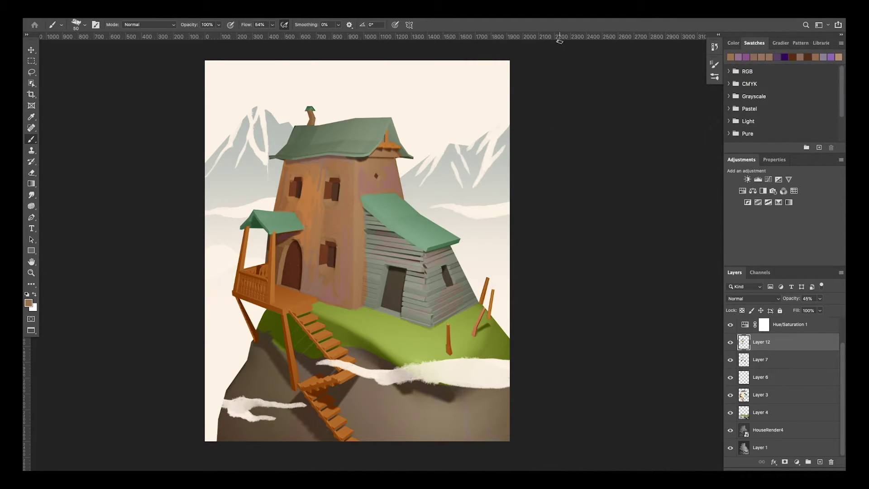
{"action": "left_click", "coordinate": [356, 185], "text": "alt"}
{"action": "left_click", "coordinate": [286, 201], "text": "alt"}
{"action": "left_click", "coordinate": [733, 43]}
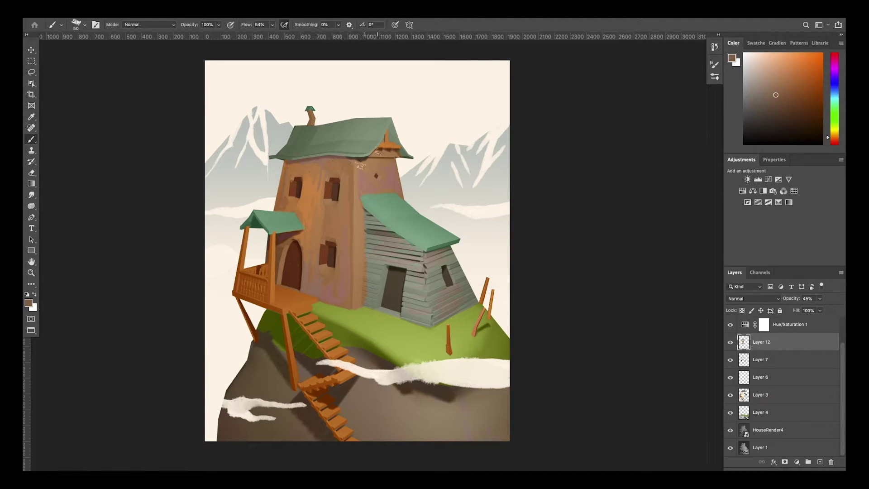
{"action": "left_click_drag", "start_coordinate": [339, 159], "coordinate": [328, 158]}
Step: Paint dark blue-violet strokes along the porch roof's edges on Layer 13 with a 20 px brush, setting the layer opacity to 78%
{"action": "scroll", "coordinate": [301, 279], "scroll_direction": "up", "scroll_amount": 2, "text": "alt"}
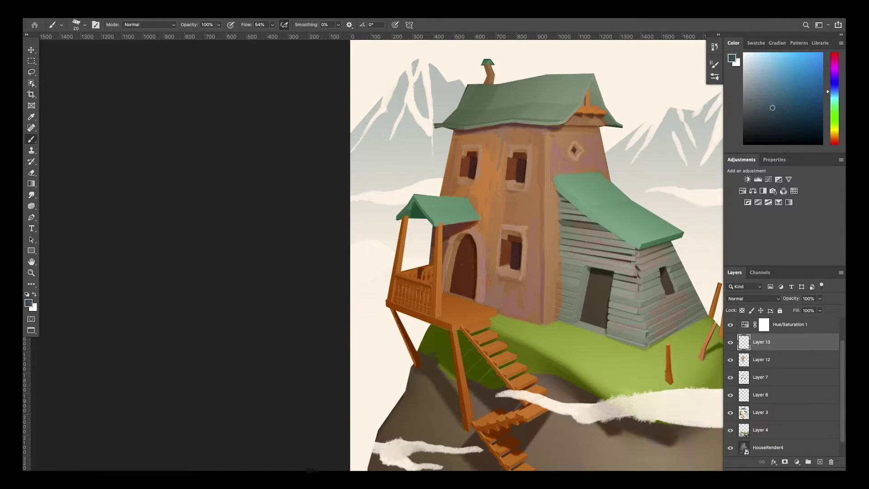
{"action": "right_click_drag", "start_coordinate": [473, 208], "coordinate": [471, 206], "text": "alt+shift"}
{"action": "left_click_drag", "start_coordinate": [787, 298], "coordinate": [778, 299]}
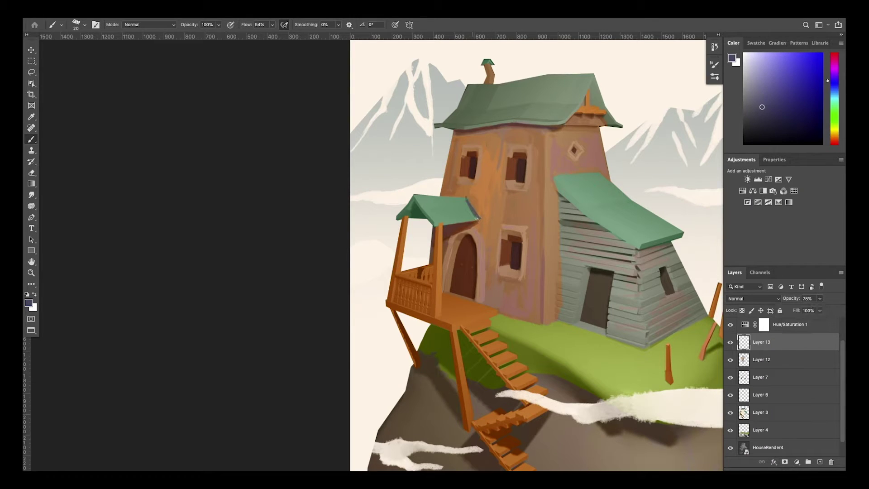
{"action": "mouse_move", "coordinate": [416, 195]}
{"action": "left_mouse_down"}
{"action": "mouse_move", "coordinate": [465, 200]}
{"action": "mouse_move", "coordinate": [434, 212]}
{"action": "mouse_move", "coordinate": [453, 215]}
{"action": "mouse_move", "coordinate": [460, 211]}
{"action": "mouse_move", "coordinate": [427, 208]}
{"action": "left_mouse_up"}
Step: Cover the porch roof with mottled blue-violet and sampled green patches using a larger brush on Layer 13
{"action": "left_click", "coordinate": [768, 93]}
{"action": "key", "text": "bracketright"}
{"action": "scroll", "coordinate": [453, 210], "scroll_direction": "up", "scroll_amount": 1, "text": "alt"}
{"action": "left_click", "coordinate": [756, 106]}
{"action": "left_click", "coordinate": [453, 203], "text": "alt"}
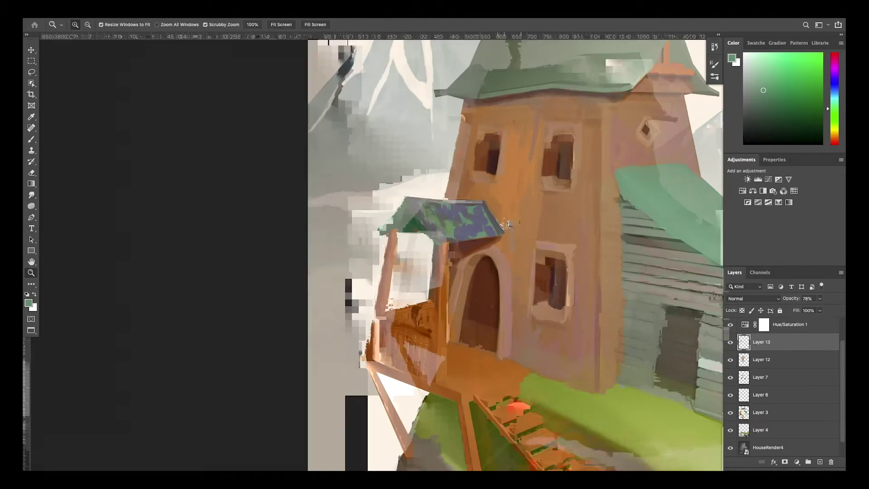
{"action": "scroll", "coordinate": [437, 209], "scroll_direction": "up", "scroll_amount": 1, "text": "alt"}
{"action": "left_click_drag", "start_coordinate": [446, 212], "coordinate": [484, 213]}
{"action": "left_click_drag", "start_coordinate": [834, 93], "coordinate": [834, 85]}
Step: Refine the porch roof's edges with dark blue strokes using a 20 px brush
{"action": "scroll", "coordinate": [434, 162], "scroll_direction": "down", "scroll_amount": 3, "text": "alt"}
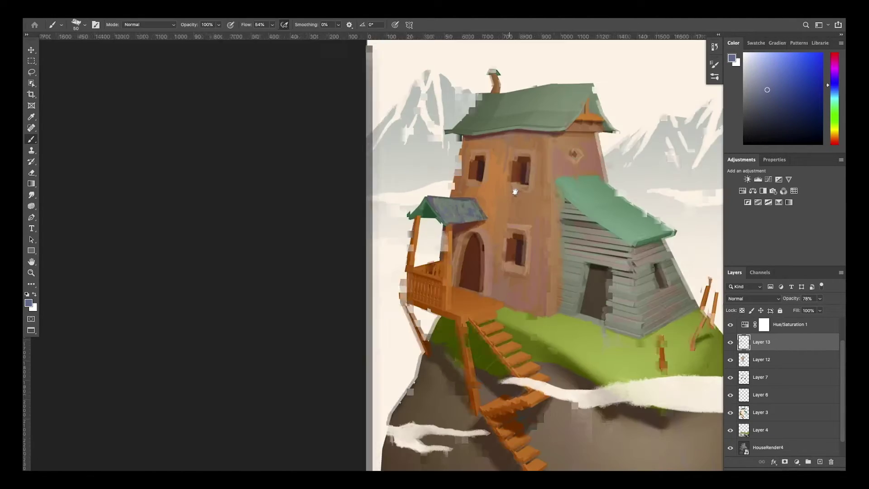
{"action": "scroll", "coordinate": [429, 164], "scroll_direction": "up", "scroll_amount": 3, "text": "alt"}
{"action": "key", "text": "bracketleft"}
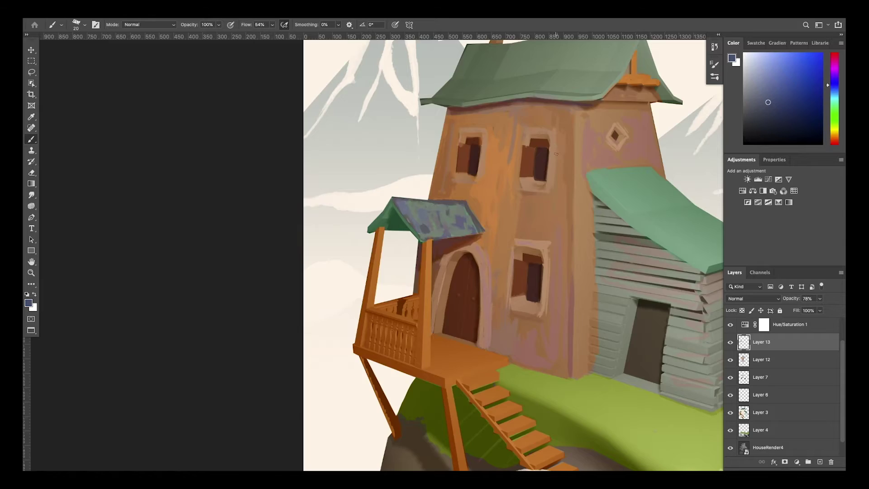
{"action": "scroll", "coordinate": [428, 223], "scroll_direction": "down", "scroll_amount": 3, "text": "alt"}
{"action": "scroll", "coordinate": [427, 223], "scroll_direction": "up", "scroll_amount": 2, "text": "alt"}
{"action": "left_click", "coordinate": [427, 224], "text": "alt"}
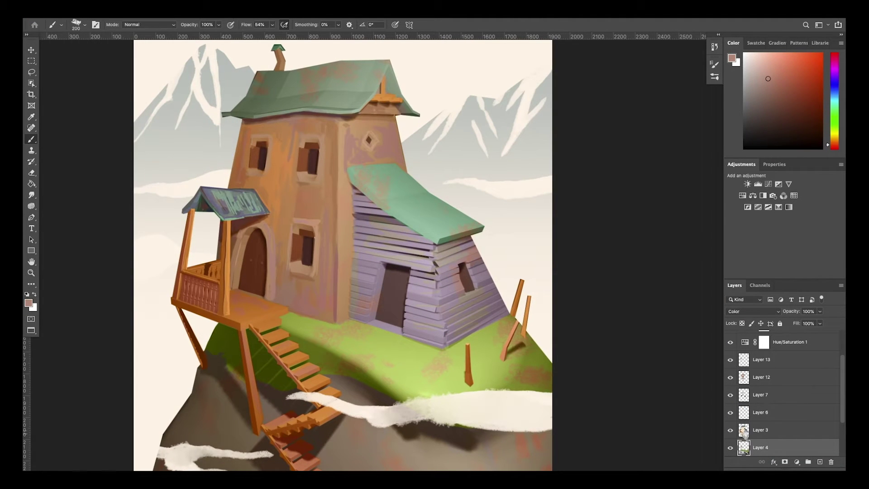
Step: Select Layer 12 and prepare an 80 px brush with the dark rock colour sampled from the cliff
{"action": "left_click", "coordinate": [731, 359]}
{"action": "left_click", "coordinate": [730, 360]}
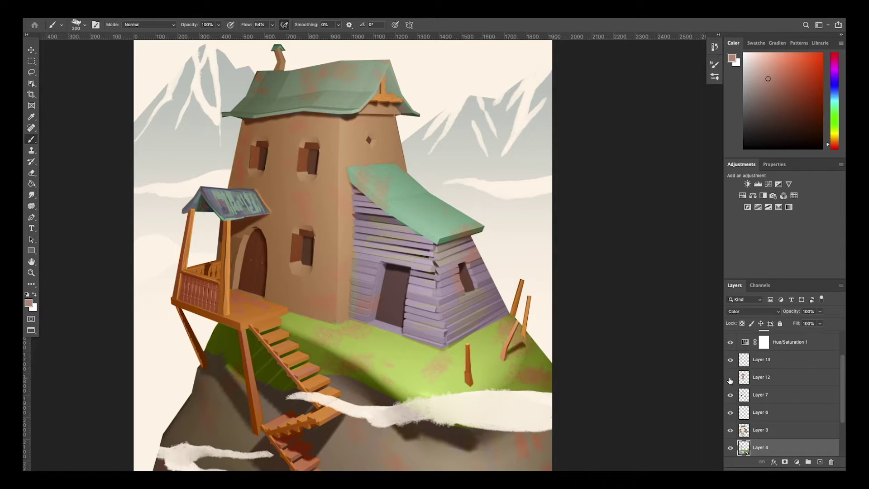
{"action": "left_click", "coordinate": [756, 376]}
{"action": "scroll", "coordinate": [317, 272], "scroll_direction": "down", "scroll_amount": 3}
{"action": "left_click", "coordinate": [240, 335], "text": "alt"}
{"action": "key", "text": "bracketleft"}
{"action": "key", "text": "bracketleft"}
{"action": "key", "text": "bracketleft"}
{"action": "key", "text": "bracketleft"}
{"action": "key", "text": "bracketleft"}
{"action": "key", "text": "bracketleft"}
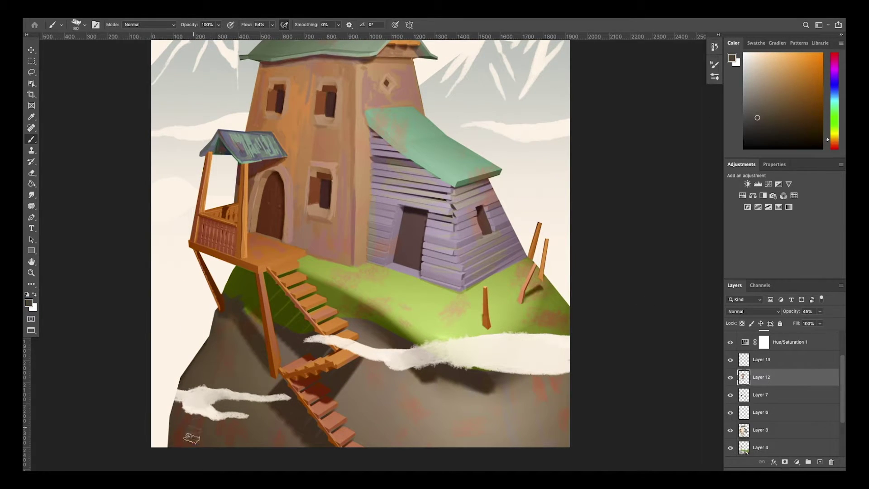
Step: Paint light grey streaks down the cliff face beside and below the mist, smudging them into the rock
{"action": "scroll", "coordinate": [298, 335], "scroll_direction": "down", "scroll_amount": 1, "text": "alt"}
{"action": "left_click", "coordinate": [298, 335], "text": "alt"}
{"action": "left_click_drag", "start_coordinate": [455, 369], "coordinate": [485, 416]}
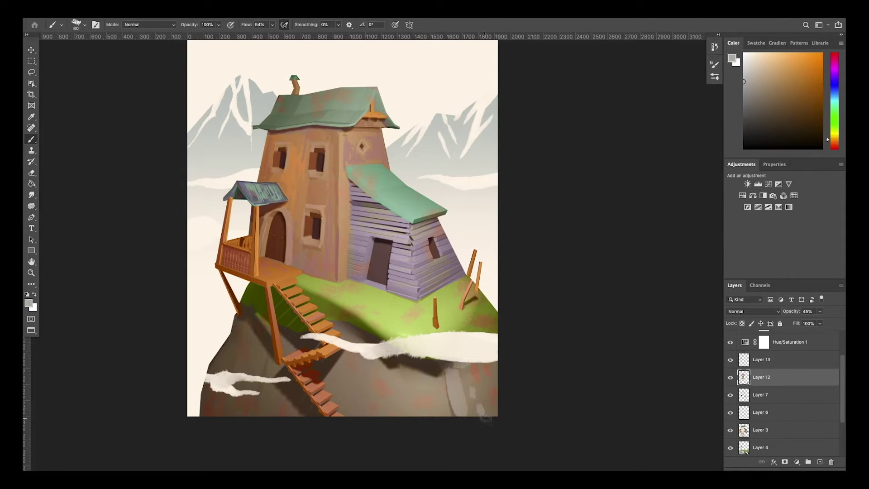
{"action": "key", "text": "r"}
{"action": "key", "text": "b"}
{"action": "left_click_drag", "start_coordinate": [374, 360], "coordinate": [394, 414]}
{"action": "left_click_drag", "start_coordinate": [397, 389], "coordinate": [399, 405]}
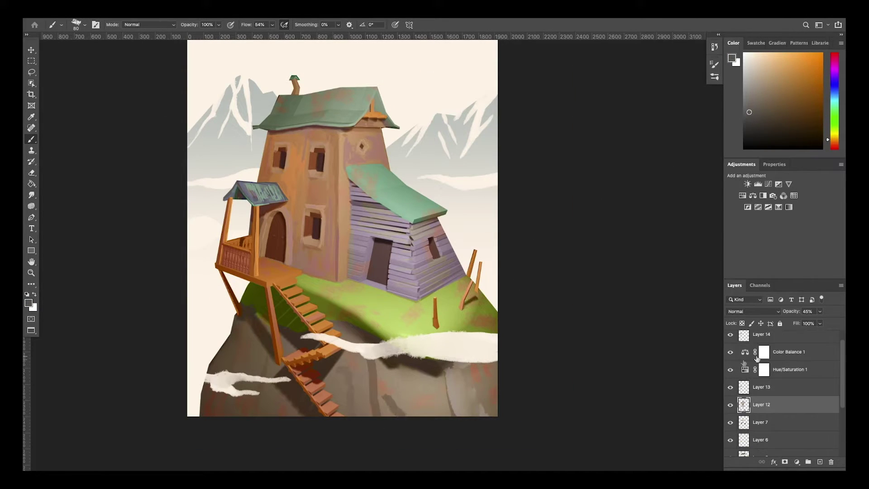
Step: Hide the Color Balance 1 and Hue/Saturation 1 layers and paint the cliff with sampled grey and reddish-brown rock tones
{"action": "left_click_drag", "start_coordinate": [730, 352], "coordinate": [730, 370]}
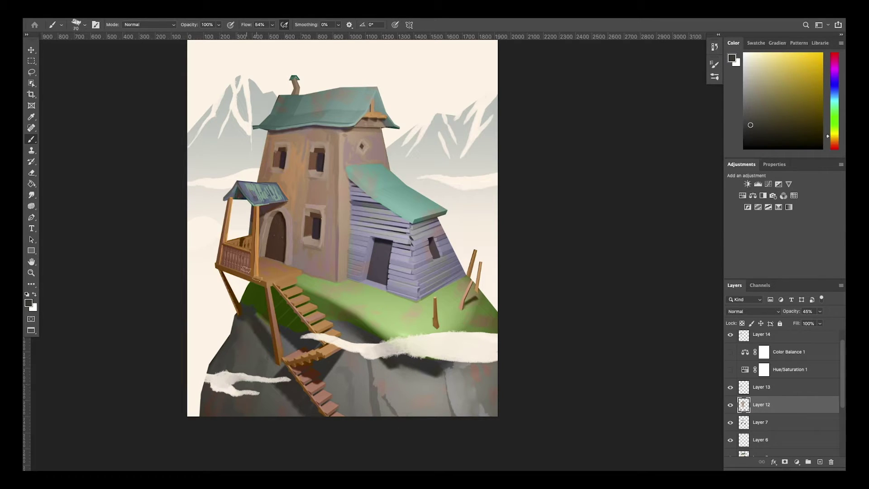
{"action": "left_click", "coordinate": [207, 404], "text": "alt"}
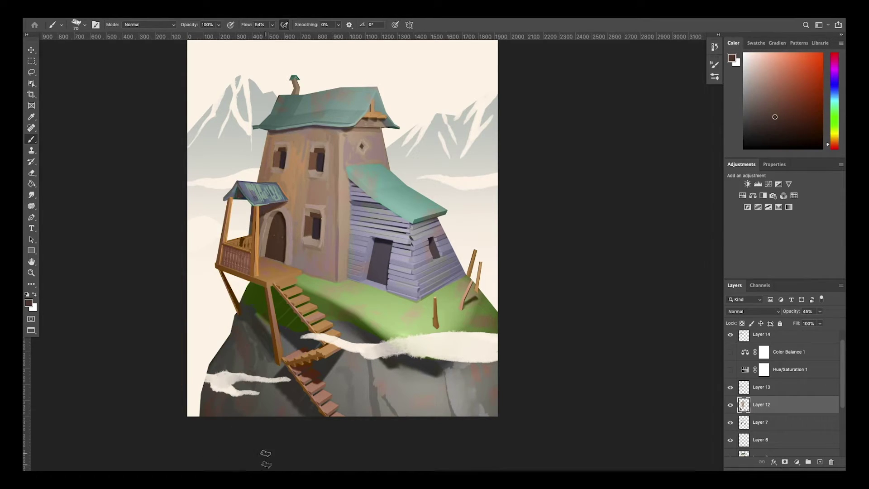
{"action": "left_click", "coordinate": [469, 383], "text": "alt"}
{"action": "left_click", "coordinate": [373, 387], "text": "alt"}
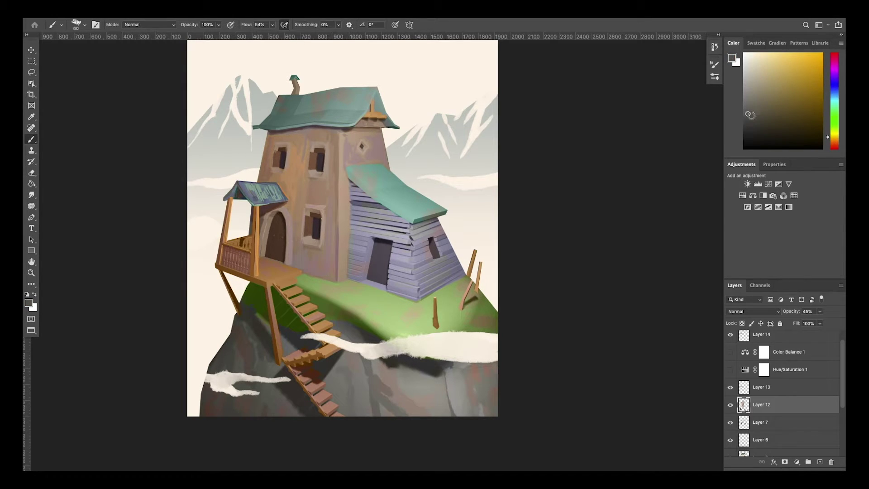
{"action": "left_click", "coordinate": [332, 383], "text": "alt"}
Step: Smudge the cliff strokes and paint dark cracks below the mist with a 35 px brush in sampled rock colours
{"action": "key", "text": "r"}
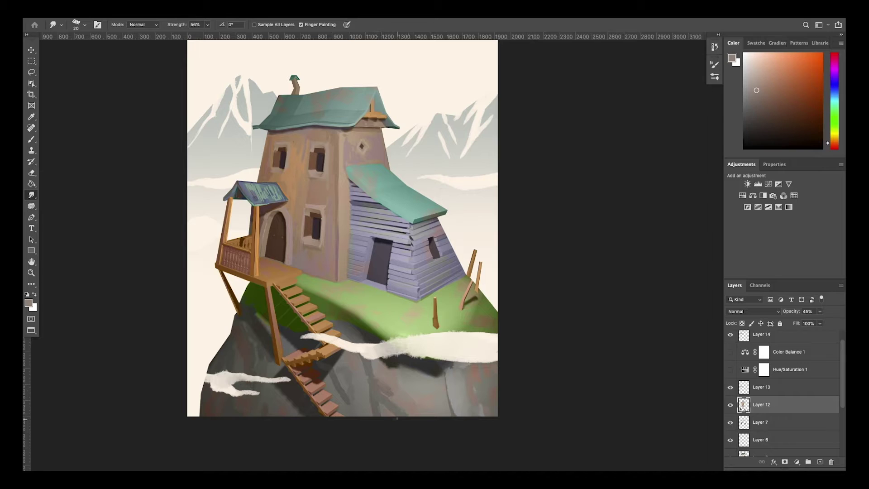
{"action": "key", "text": "b"}
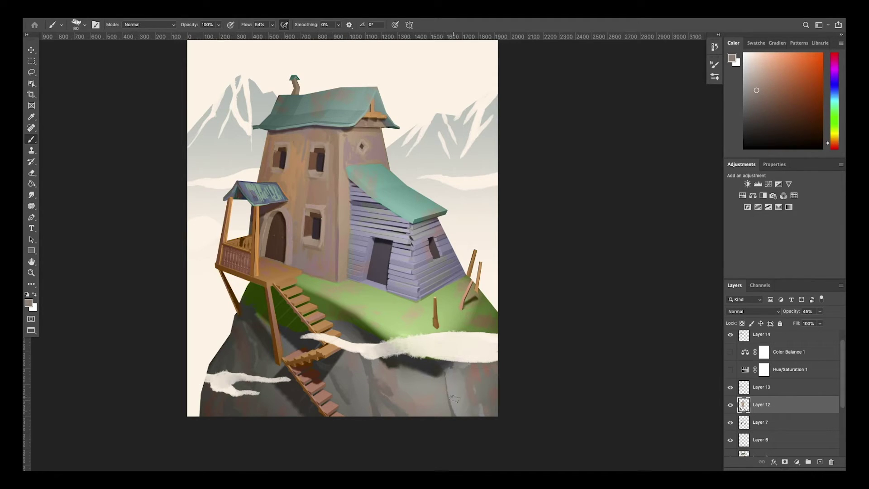
{"action": "left_click", "coordinate": [448, 389], "text": "alt"}
{"action": "left_click", "coordinate": [466, 347], "text": "alt"}
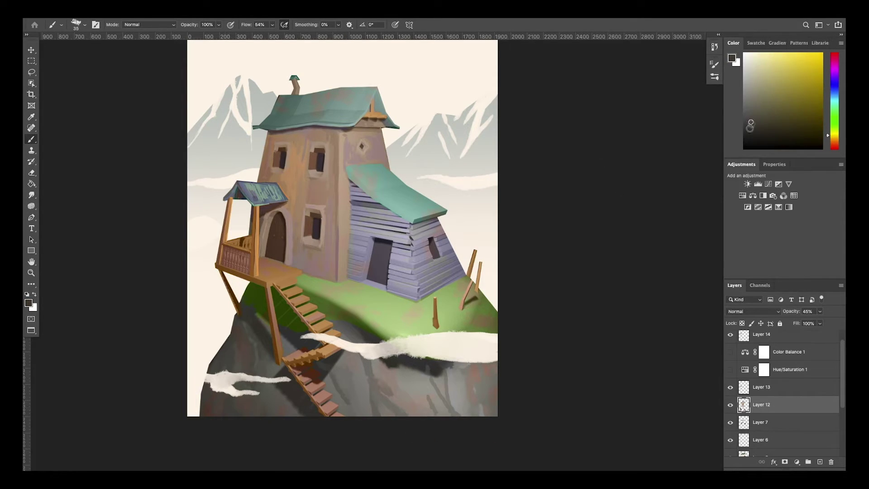
{"action": "left_click", "coordinate": [236, 332], "text": "alt"}
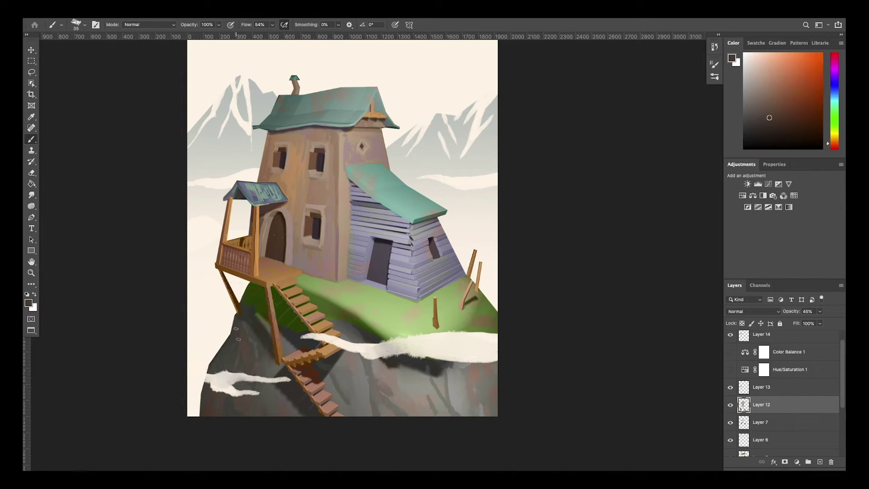
Step: Show the Hue/Saturation 1 and Color Balance 1 layers again and smudge the rock strokes near the stairs
{"action": "left_click", "coordinate": [730, 369]}
{"action": "left_click", "coordinate": [730, 351]}
{"action": "key", "text": "r"}
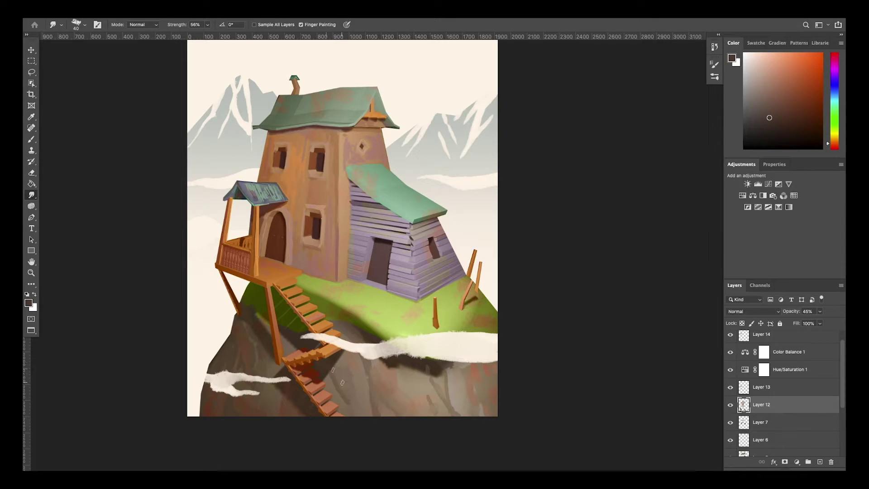
{"action": "key", "text": "b"}
{"action": "scroll", "coordinate": [389, 339], "scroll_direction": "right", "scroll_amount": 2}
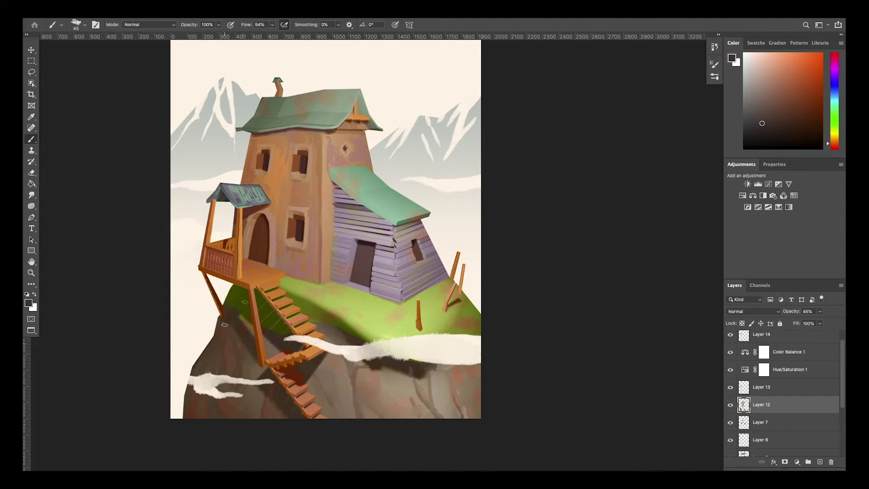
Step: Rework the cliff and the grass's lower edge with sampled browns and a mixed dark green using a 45 px brush
{"action": "left_click", "coordinate": [224, 383], "text": "alt"}
{"action": "left_click", "coordinate": [834, 130]}
{"action": "left_click", "coordinate": [799, 119]}
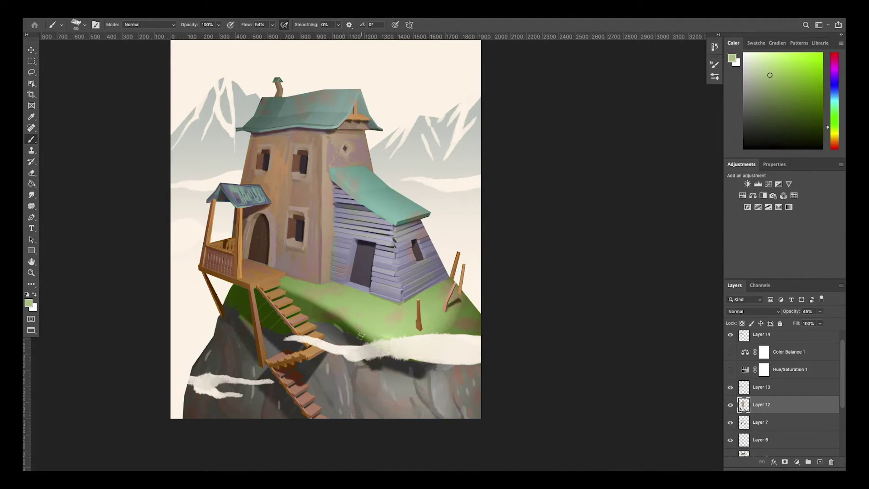
{"action": "left_click", "coordinate": [470, 370], "text": "alt"}
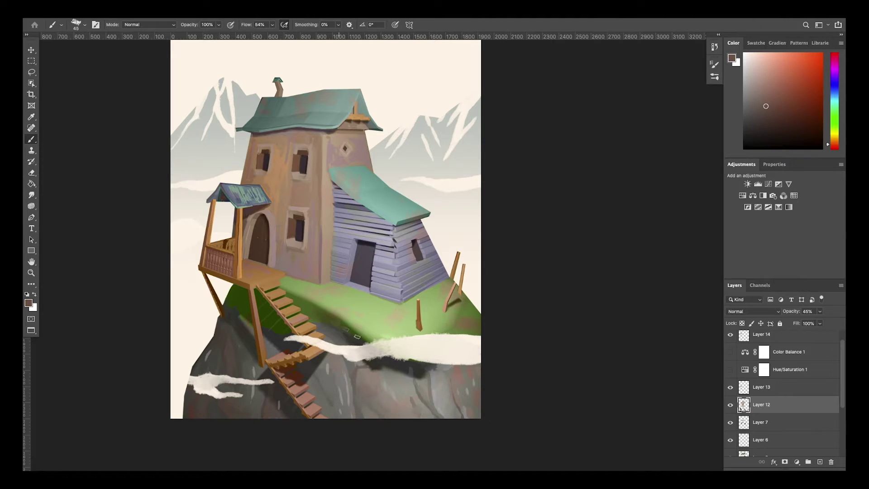
{"action": "left_click", "coordinate": [323, 321], "text": "alt"}
{"action": "left_click", "coordinate": [271, 321], "text": "alt"}
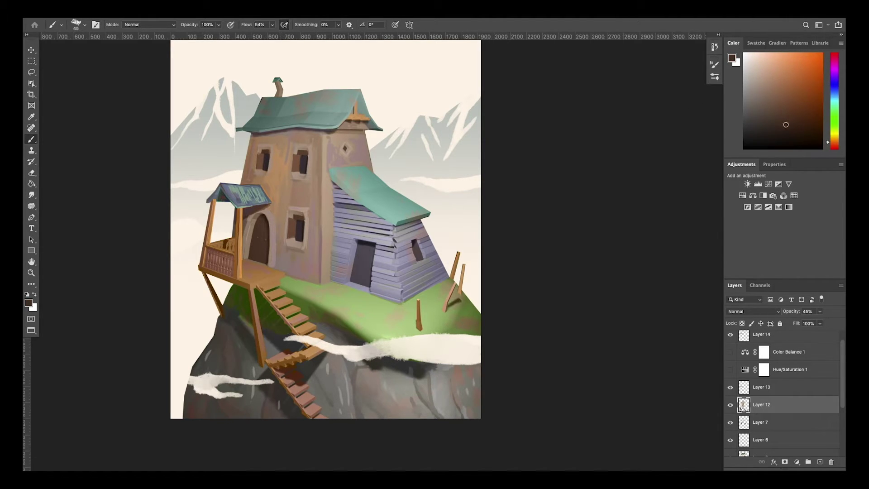
{"action": "left_click_drag", "start_coordinate": [479, 331], "coordinate": [472, 334]}
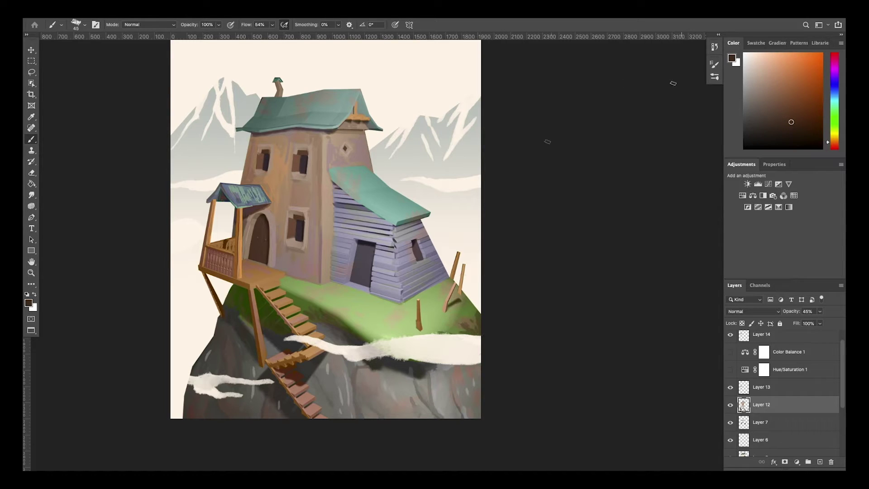
Step: Paint pale green highlight strokes across the upper grass from the shed to the tower's base
{"action": "left_click", "coordinate": [344, 294], "text": "alt"}
{"action": "left_click", "coordinate": [368, 299], "text": "alt"}
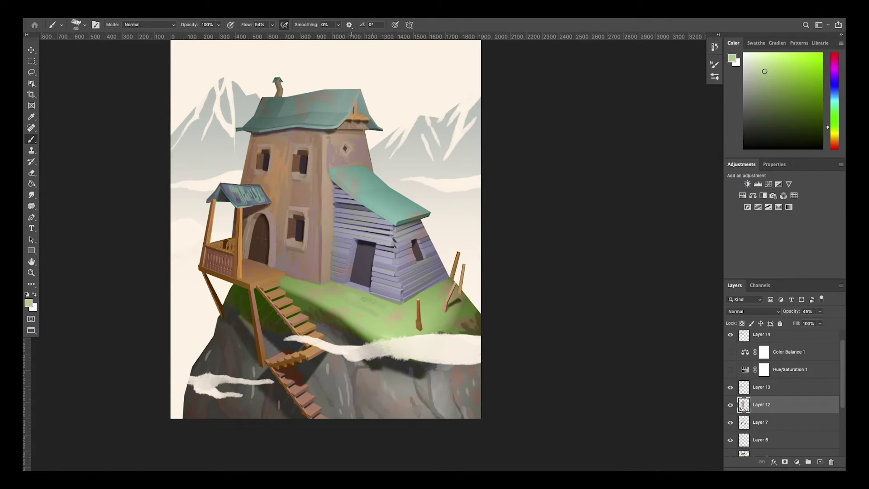
{"action": "left_click_drag", "start_coordinate": [312, 292], "coordinate": [285, 281]}
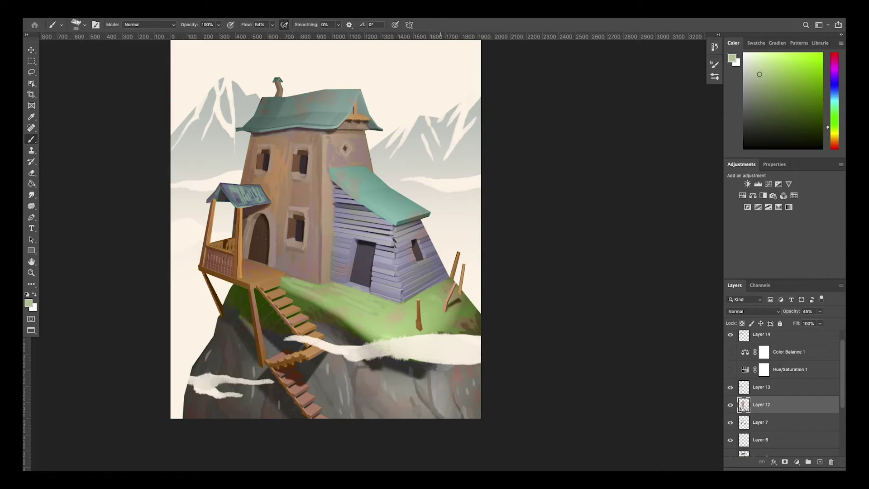
Step: Add olive-green texture strokes over the grass slope in front of the shed using sampled greens
{"action": "left_click", "coordinate": [402, 314], "text": "alt"}
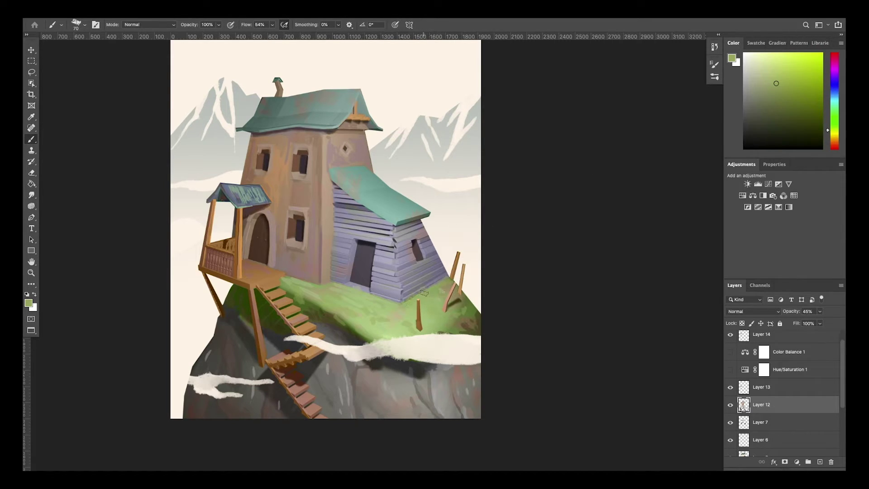
{"action": "key", "text": "bracketleft"}
{"action": "left_click", "coordinate": [389, 322], "text": "alt"}
{"action": "left_click", "coordinate": [323, 305], "text": "alt"}
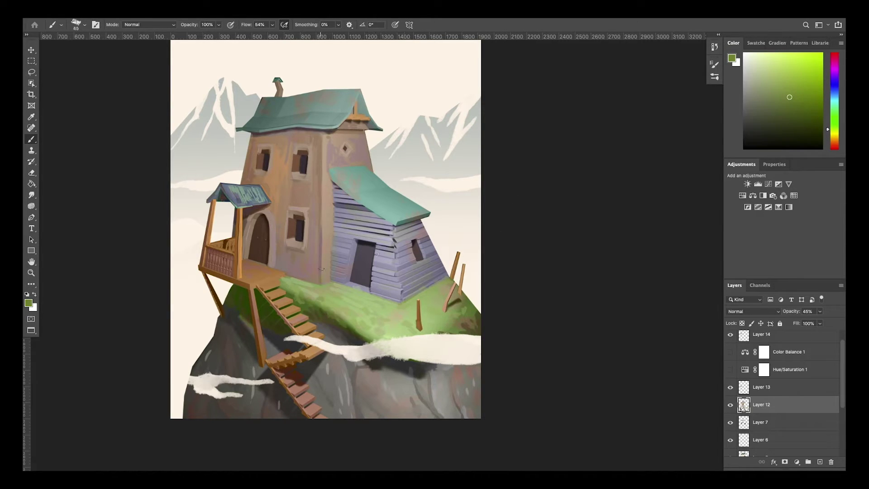
Step: Paint darker grass strokes along the foot of the tower and shed with sampled greens and a 60 px brush
{"action": "left_click", "coordinate": [296, 279], "text": "alt"}
{"action": "left_click", "coordinate": [322, 280], "text": "alt"}
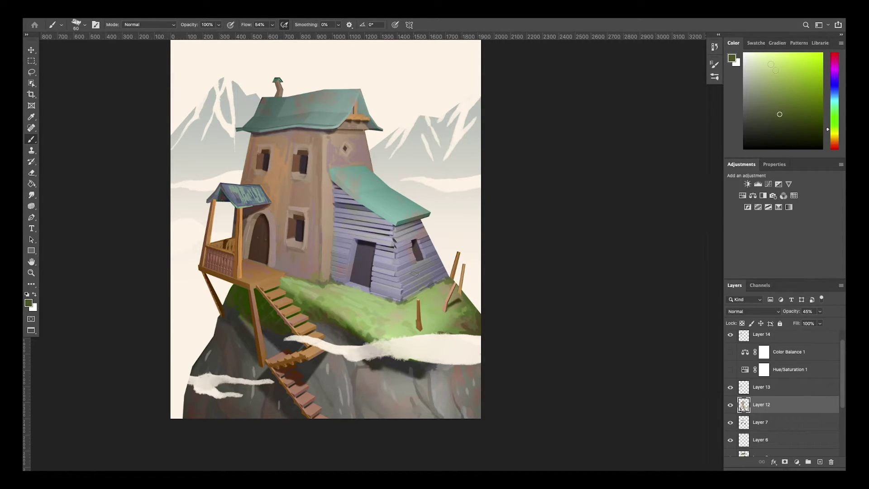
{"action": "left_click", "coordinate": [379, 298], "text": "alt"}
Step: Dab sampled roof teal and pale green highlights across the grass in front of the shed, enlarging the brush to 100 px
{"action": "left_click", "coordinate": [407, 208], "text": "alt"}
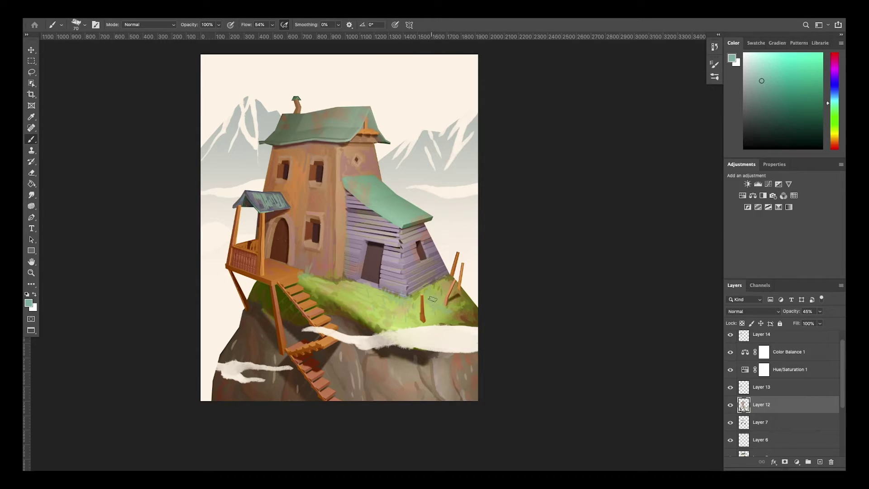
{"action": "left_click", "coordinate": [465, 300], "text": "alt"}
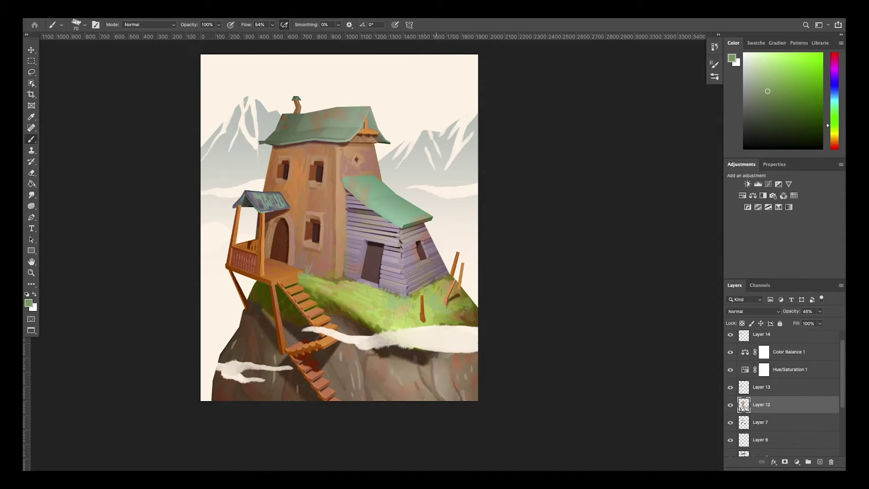
{"action": "left_click", "coordinate": [369, 294], "text": "alt"}
{"action": "left_click_drag", "start_coordinate": [390, 305], "coordinate": [380, 317]}
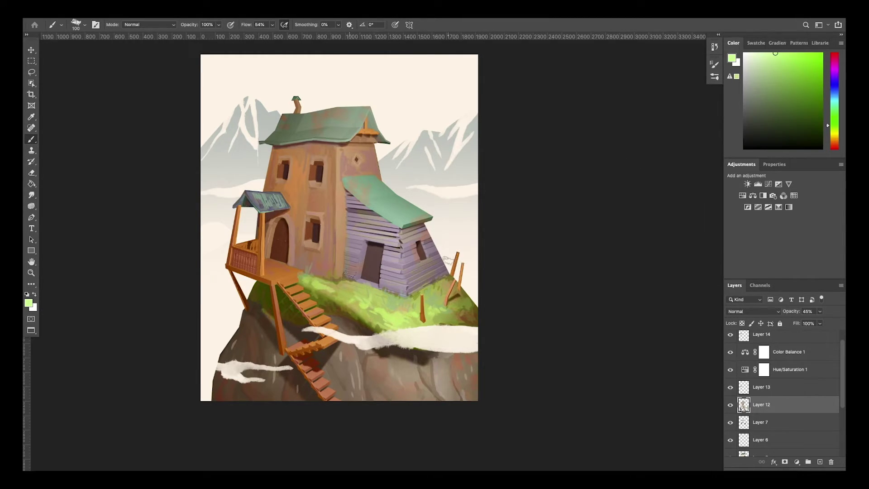
{"action": "key", "text": "e"}
{"action": "scroll", "coordinate": [466, 275], "scroll_direction": "down", "scroll_amount": 2, "text": "alt"}
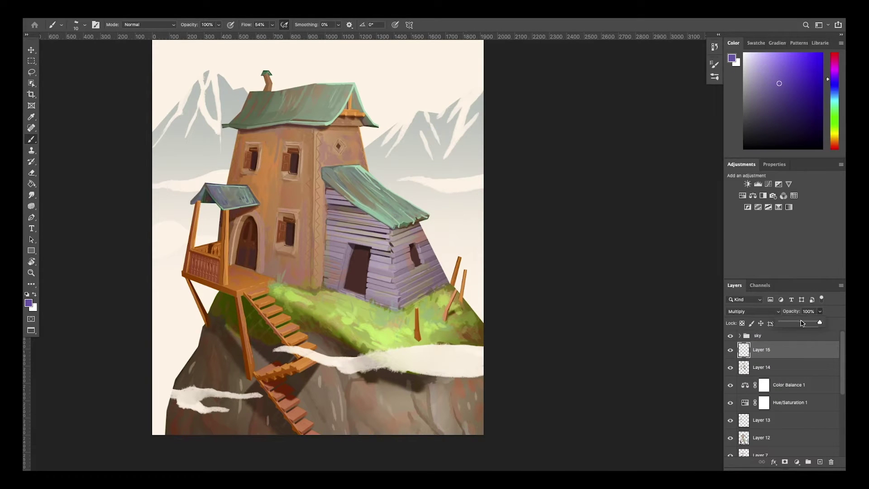
Step: Set the Multiply layer's opacity to 39% and brush purple shadow over the shed's plank walls
{"action": "left_click_drag", "start_coordinate": [239, 136], "coordinate": [238, 134]}
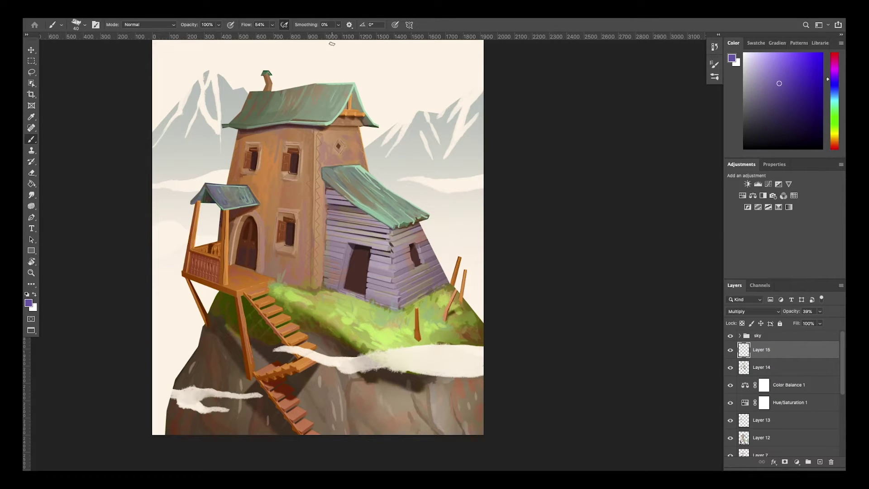
{"action": "key", "text": "e"}
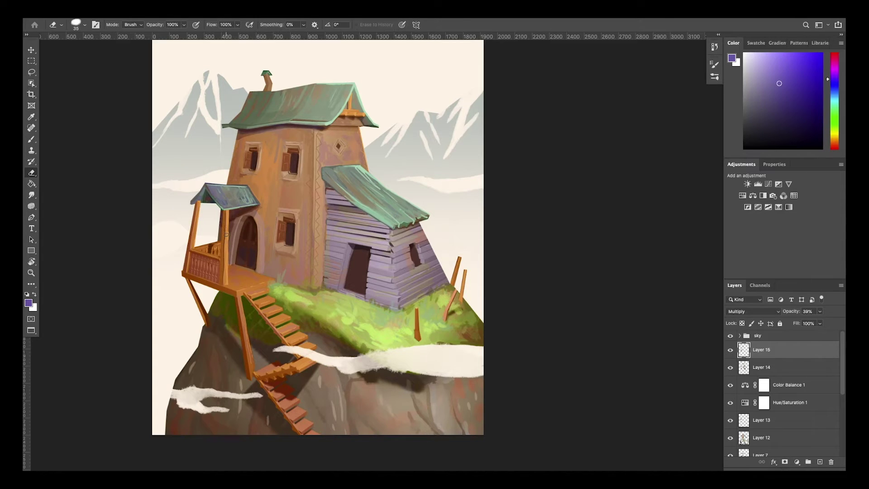
{"action": "key", "text": "ctrl+minus"}
{"action": "key", "text": "b"}
{"action": "mouse_move", "coordinate": [326, 209]}
{"action": "left_mouse_down"}
{"action": "mouse_move", "coordinate": [370, 240]}
{"action": "mouse_move", "coordinate": [335, 285]}
{"action": "mouse_move", "coordinate": [367, 282]}
{"action": "mouse_move", "coordinate": [342, 267]}
{"action": "left_mouse_up"}
{"action": "left_click_drag", "start_coordinate": [335, 222], "coordinate": [367, 252]}
{"action": "left_click_drag", "start_coordinate": [374, 244], "coordinate": [380, 302]}
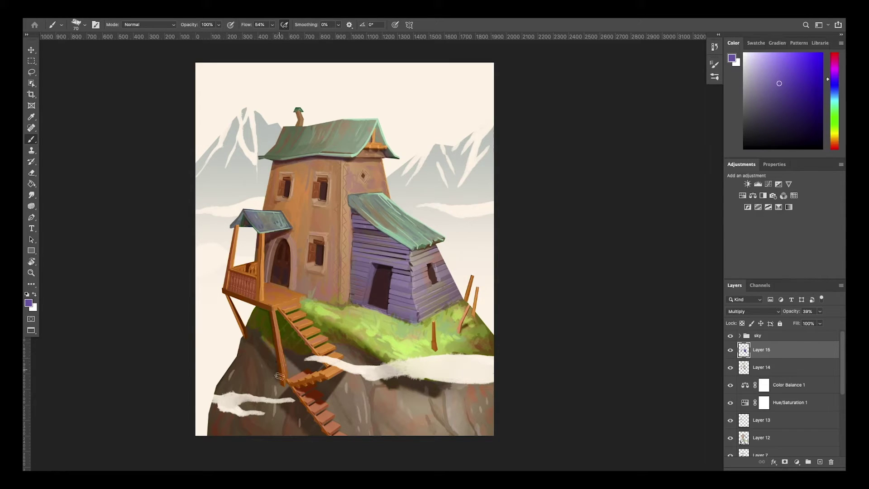
Step: Extend the purple shadow onto the tower and beneath its roof, cleaning up the edges with the Eraser
{"action": "key", "text": "e"}
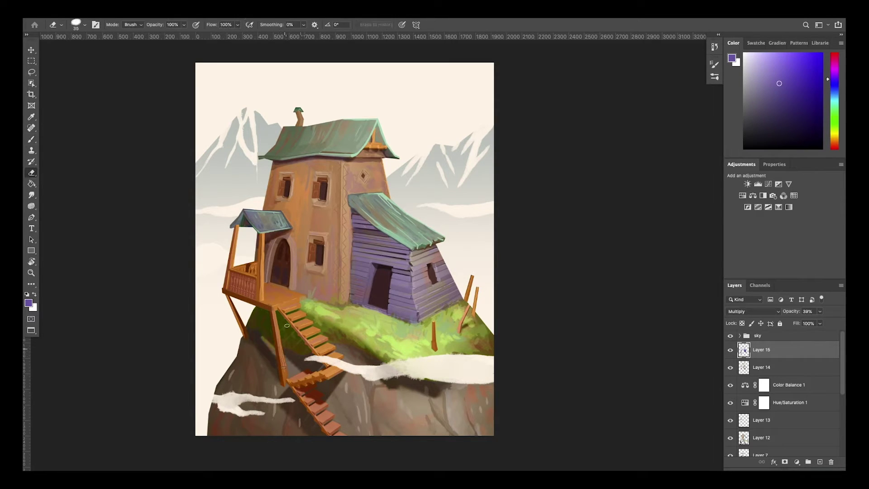
{"action": "key", "text": "b"}
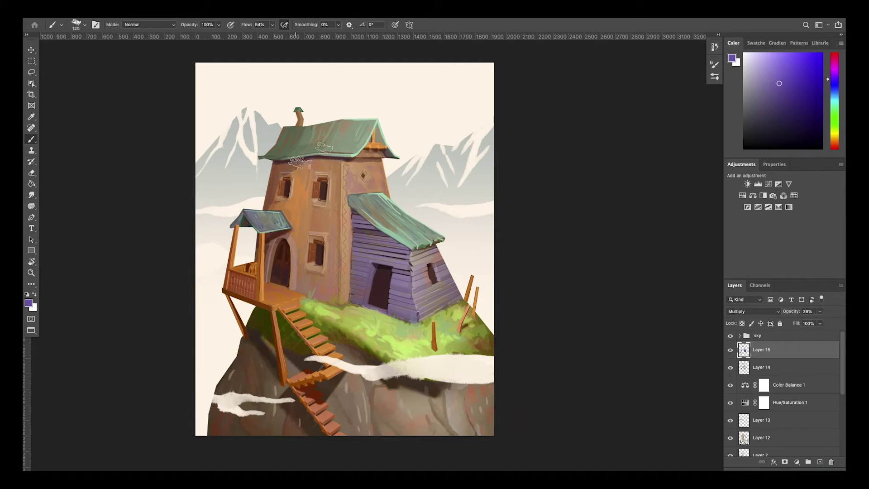
{"action": "key", "text": "r"}
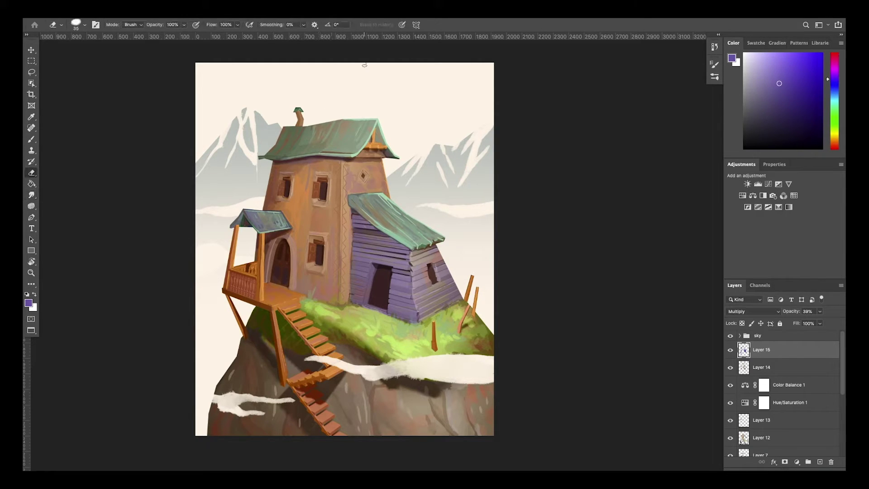
{"action": "key", "text": "b"}
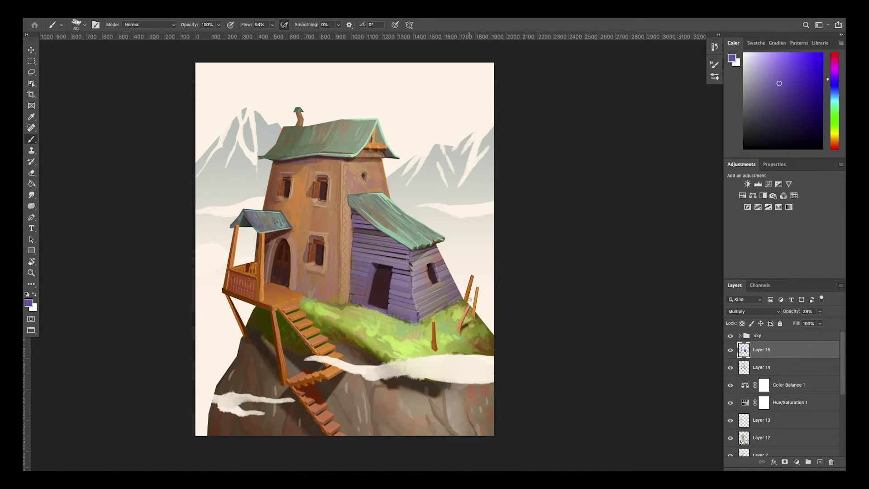
{"action": "key", "text": "bracketright"}
{"action": "key", "text": "bracketright"}
{"action": "key", "text": "bracketright"}
{"action": "key", "text": "bracketright"}
{"action": "key", "text": "bracketright"}
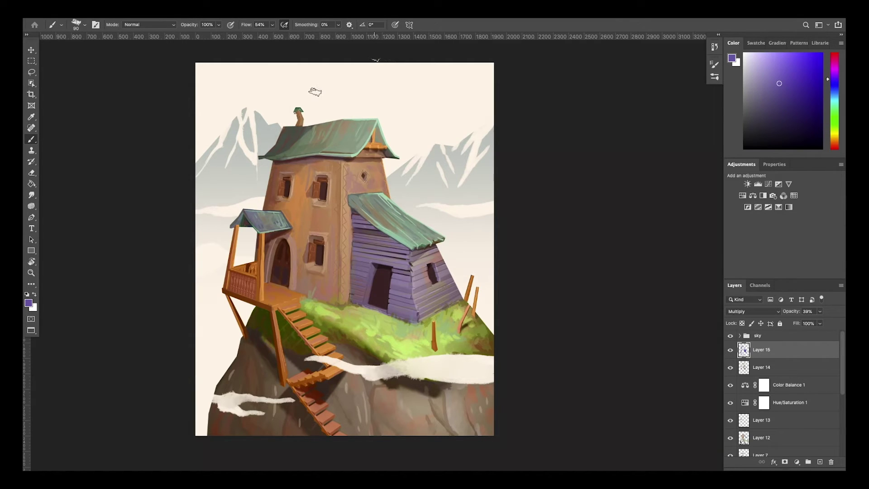
{"action": "key", "text": "e"}
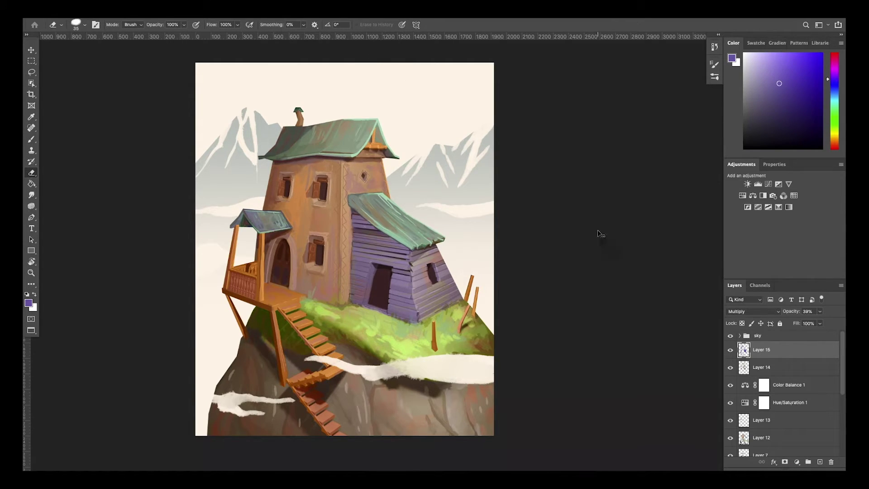
Step: Deepen and soften the purple shadow around the tower's upper walls using a 45 px brush and the Smudge tool
{"action": "key", "text": "b"}
{"action": "scroll", "coordinate": [347, 187], "scroll_direction": "up", "scroll_amount": 1, "text": "alt"}
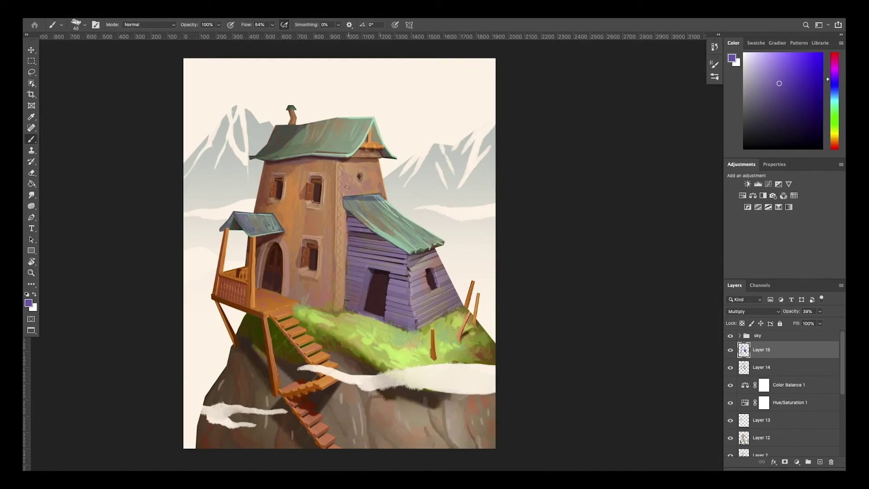
{"action": "key", "text": "r"}
{"action": "scroll", "coordinate": [407, 199], "scroll_direction": "down", "scroll_amount": 2, "text": "alt"}
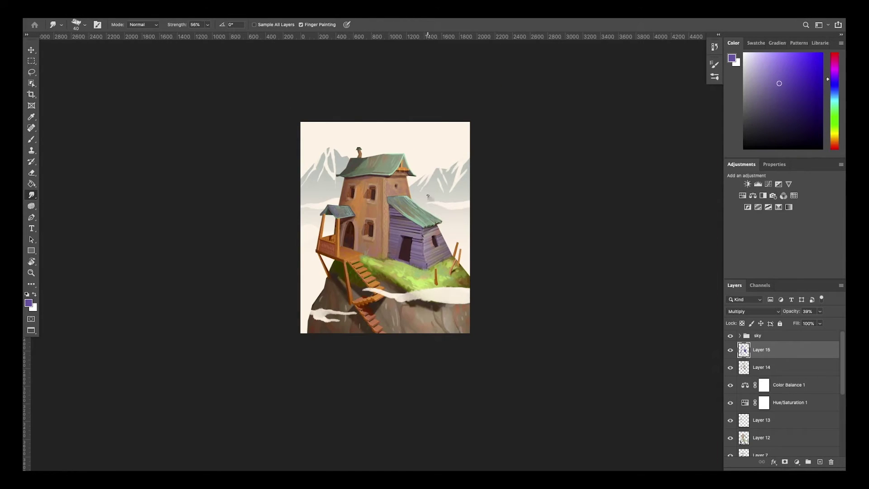
{"action": "scroll", "coordinate": [428, 196], "scroll_direction": "up", "scroll_amount": 2, "text": "alt"}
{"action": "key", "text": "b"}
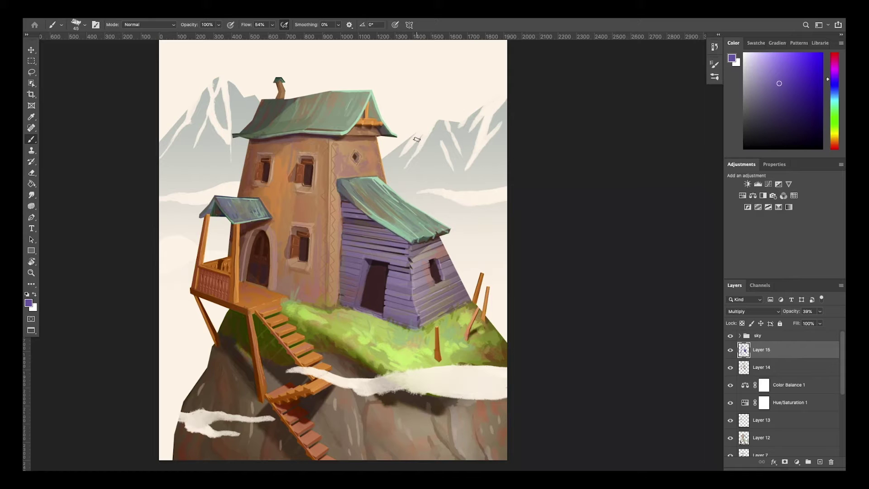
{"action": "key", "text": "e"}
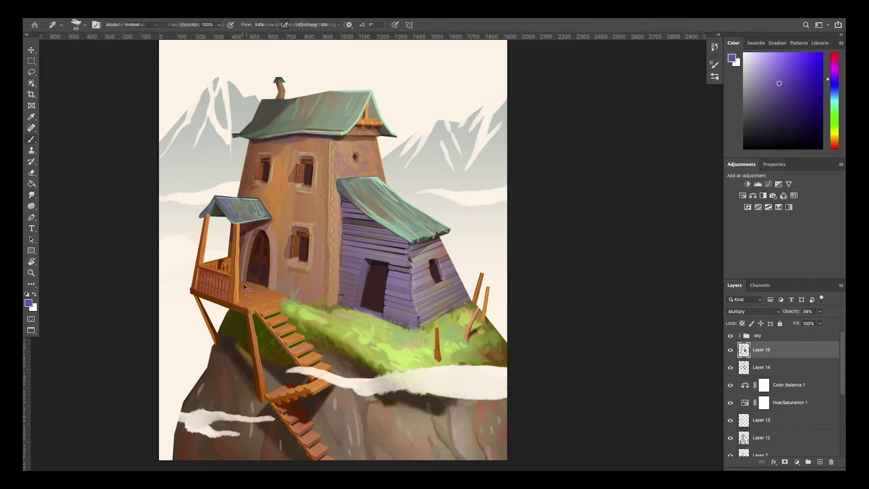
Step: Add a new layer in Screen mode and choose a light orange foreground colour
{"action": "key", "text": "ctrl+shift+alt+n"}
{"action": "left_click", "coordinate": [834, 141]}
{"action": "left_click", "coordinate": [789, 55]}
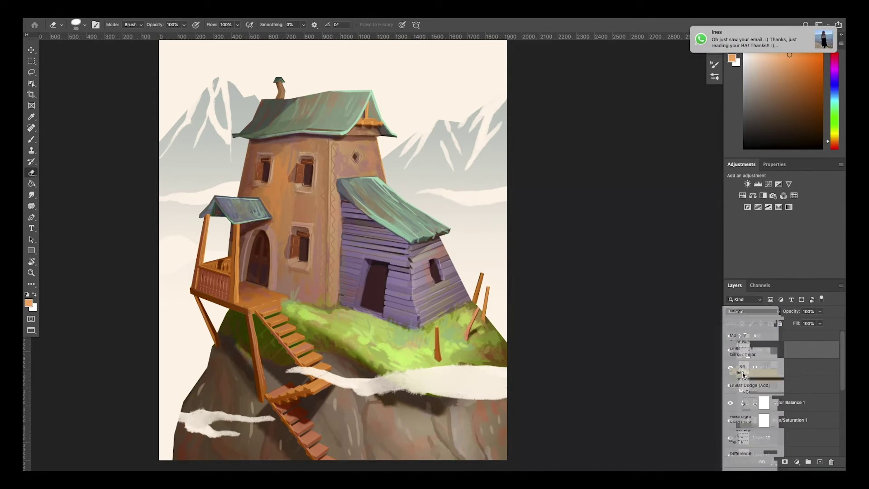
{"action": "key", "text": "shift+alt+s"}
{"action": "key", "text": "l"}
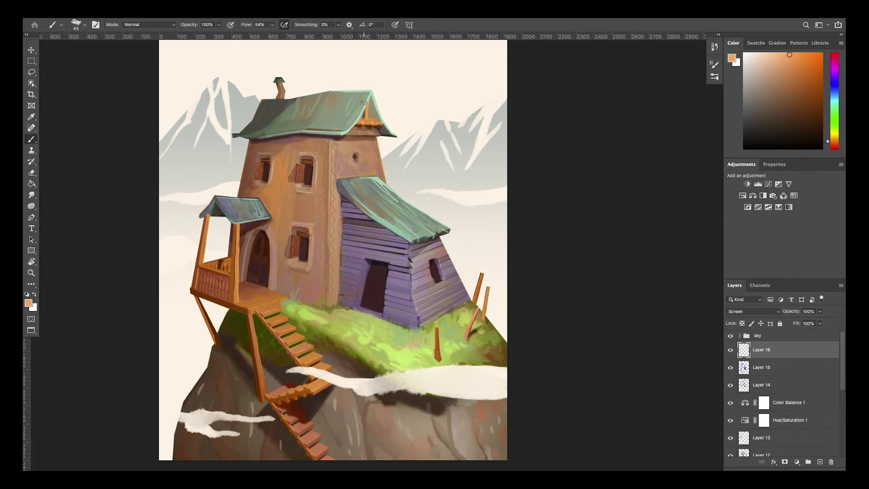
Step: Lasso the tower's sunlit side wall and gable and lay a warm yellow gradient over them
{"action": "key", "text": "shift+l"}
{"action": "mouse_move", "coordinate": [372, 88]}
{"action": "left_mouse_down"}
{"action": "mouse_move", "coordinate": [331, 136]}
{"action": "mouse_move", "coordinate": [326, 307]}
{"action": "mouse_move", "coordinate": [338, 180]}
{"action": "mouse_move", "coordinate": [385, 182]}
{"action": "mouse_move", "coordinate": [380, 87]}
{"action": "left_mouse_up"}
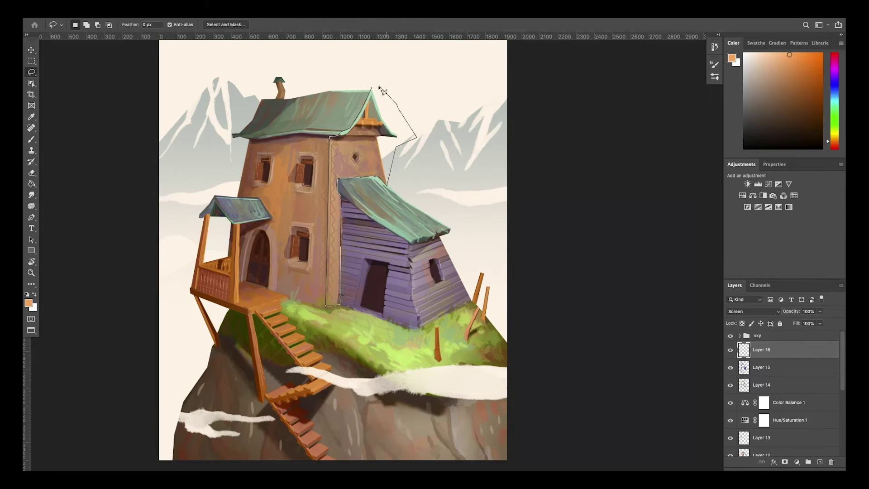
{"action": "key", "text": "z"}
{"action": "left_click_drag", "start_coordinate": [450, 125], "coordinate": [438, 133]}
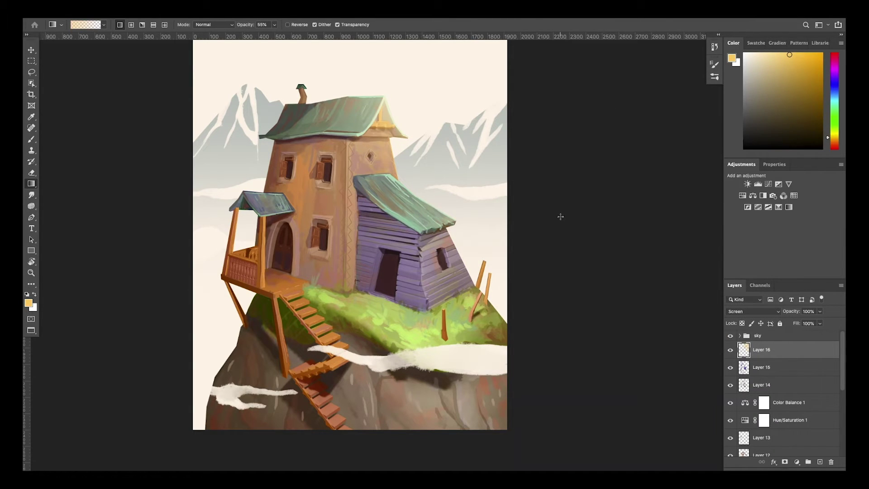
Step: Lasso the shed's window-side wall, add the yellow gradient light there, and lower the light layer's opacity
{"action": "key", "text": "z"}
{"action": "left_click_drag", "start_coordinate": [405, 145], "coordinate": [431, 134]}
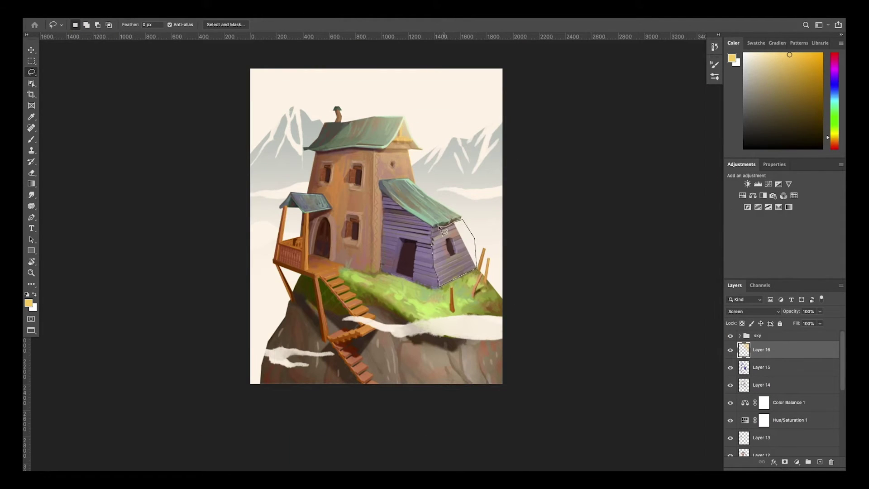
{"action": "key", "text": "g"}
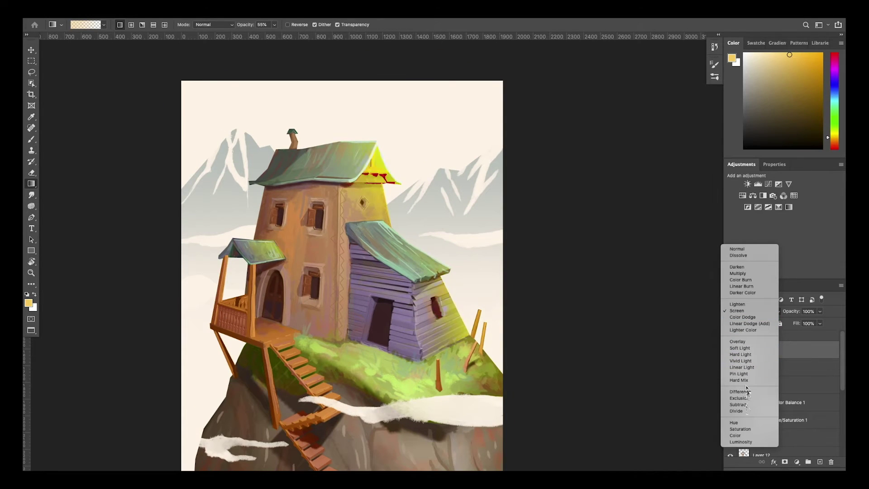
{"action": "left_click", "coordinate": [819, 311]}
{"action": "left_click_drag", "start_coordinate": [819, 321], "coordinate": [801, 325]}
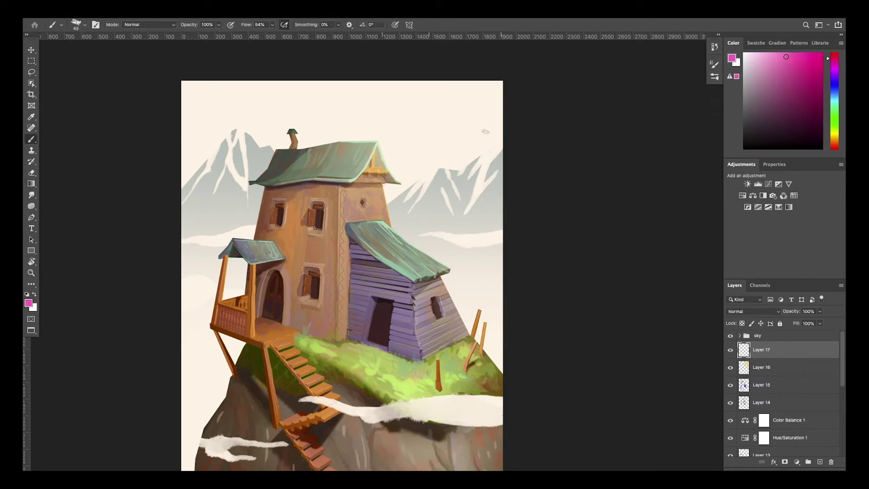
Step: Paint a pink-red edge glow down the tower's side wall and set its layer to Color Dodge at 32% opacity
{"action": "left_click_drag", "start_coordinate": [384, 185], "coordinate": [386, 224]}
{"action": "left_click", "coordinate": [751, 311]}
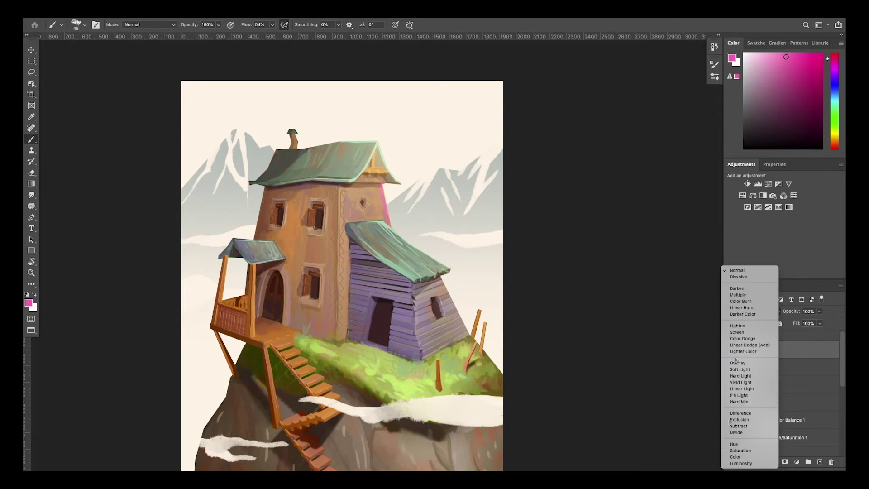
{"action": "left_click", "coordinate": [749, 344]}
{"action": "left_click", "coordinate": [752, 312]}
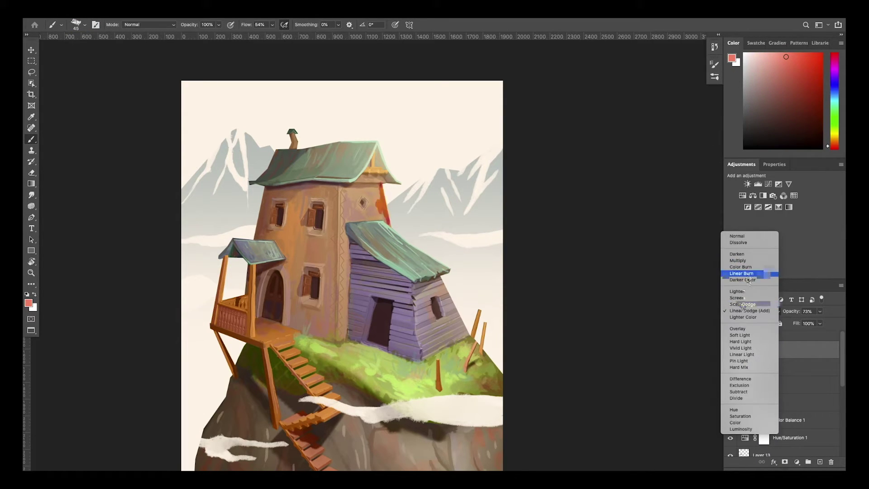
{"action": "left_click", "coordinate": [748, 305]}
{"action": "key", "text": "3"}
{"action": "key", "text": "2"}
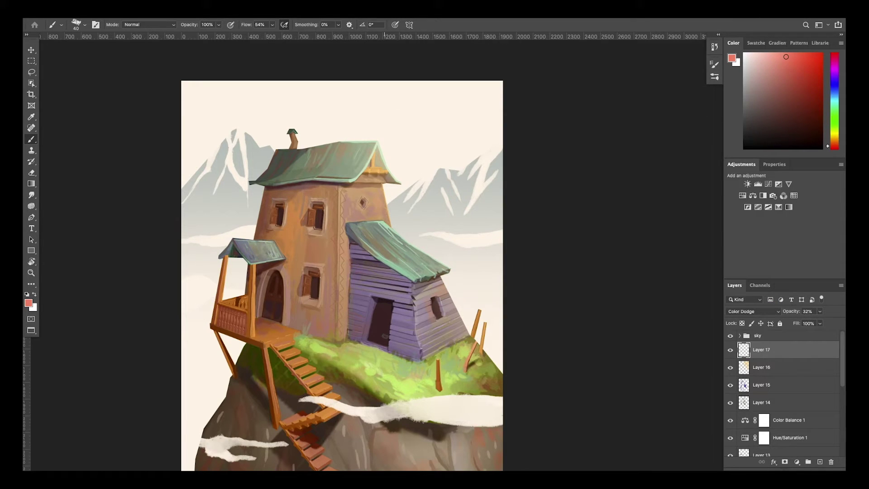
Step: Continue the glow with a 40 px brush in a more saturated red and add a Color Balance adjustment layer
{"action": "key", "text": "]"}
{"action": "key", "text": "]"}
{"action": "key", "text": "]"}
{"action": "key", "text": "]"}
{"action": "key", "text": "["}
{"action": "key", "text": "["}
{"action": "key", "text": "["}
{"action": "key", "text": "["}
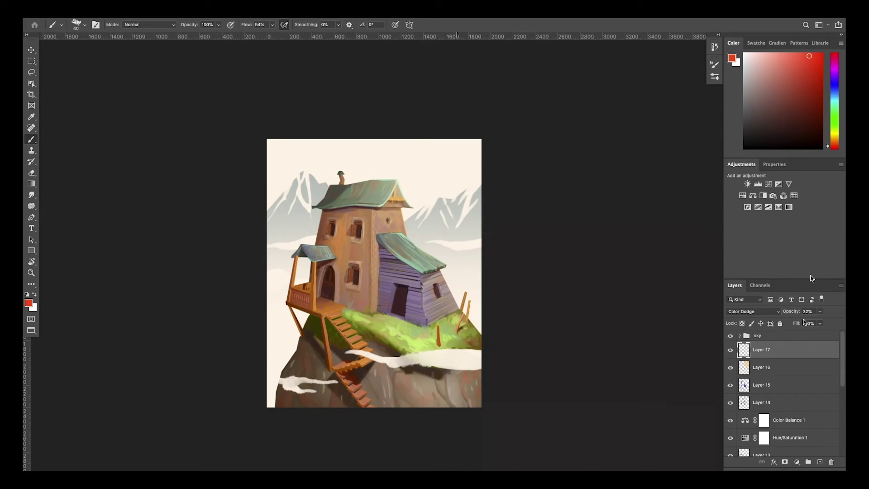
{"action": "left_click", "coordinate": [752, 195]}
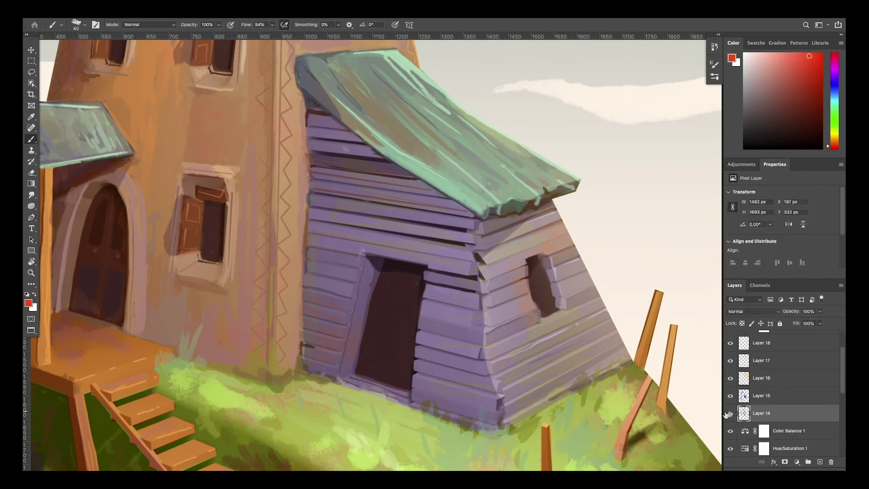
Step: Sample the shed doorway's dark brown and fill a lassoed patch over its lower inner edge on a new layer
{"action": "left_click", "coordinate": [398, 309], "text": "alt"}
{"action": "key", "text": "bracketleft"}
{"action": "key", "text": "bracketleft"}
{"action": "key", "text": "bracketleft"}
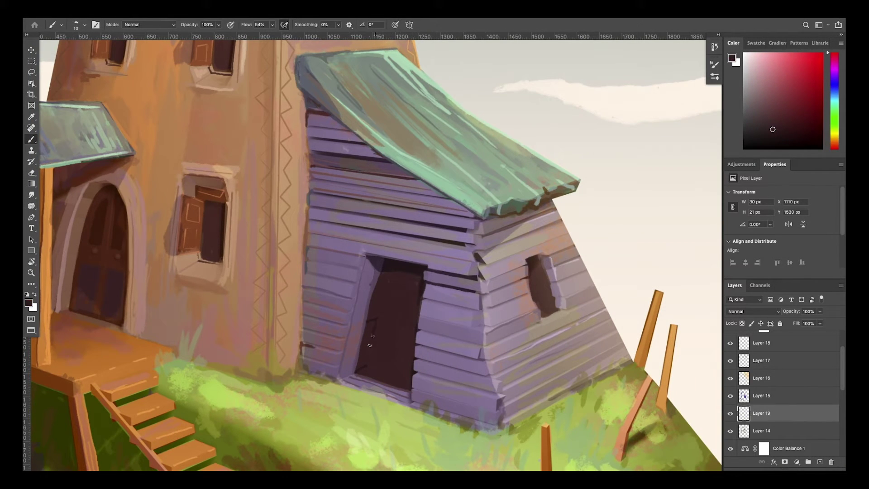
{"action": "key", "text": "l"}
{"action": "mouse_move", "coordinate": [379, 318]}
{"action": "left_mouse_down"}
{"action": "mouse_move", "coordinate": [366, 321]}
{"action": "mouse_move", "coordinate": [368, 367]}
{"action": "left_mouse_up"}
{"action": "key", "text": "g"}
{"action": "key", "text": "ctrl+d"}
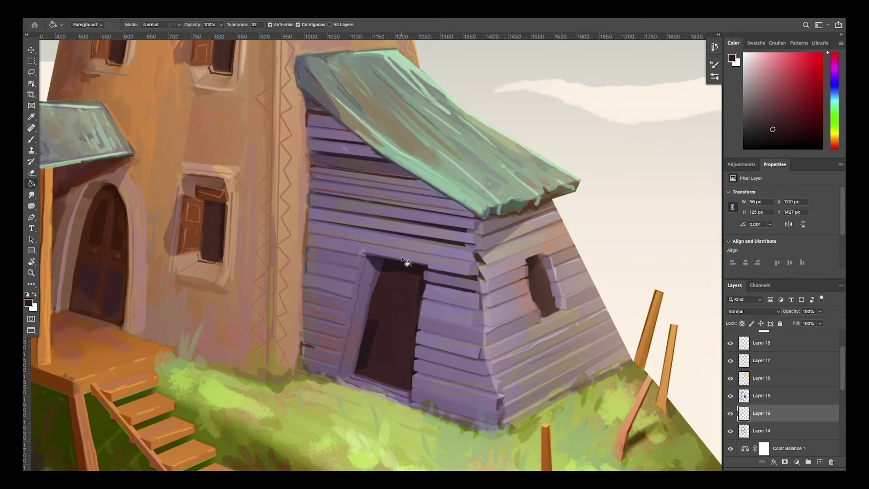
Step: Extend the dark fill up the doorway's inner edge with further lassoed shapes
{"action": "key", "text": "l"}
{"action": "key", "text": "g"}
{"action": "left_click", "coordinate": [374, 321]}
{"action": "key", "text": "l"}
{"action": "mouse_move", "coordinate": [379, 317]}
{"action": "left_mouse_down"}
{"action": "mouse_move", "coordinate": [398, 262]}
{"action": "mouse_move", "coordinate": [378, 290]}
{"action": "mouse_move", "coordinate": [380, 317]}
{"action": "left_mouse_up"}
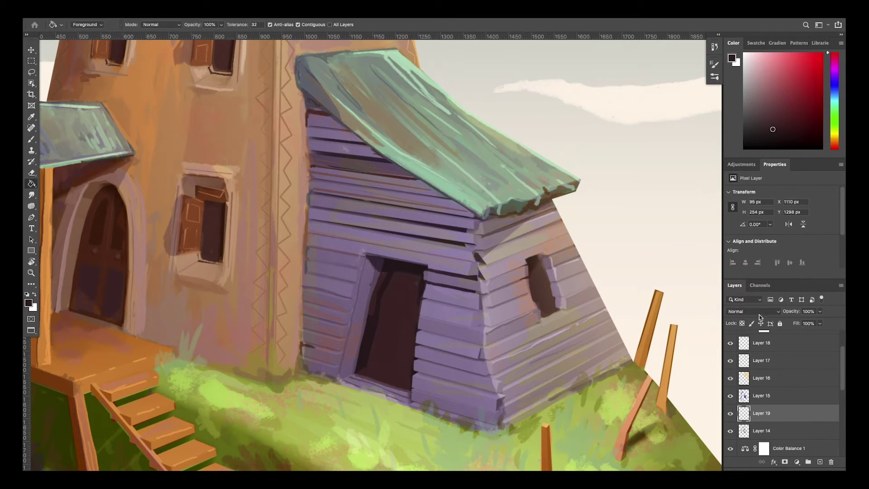
Step: Create a new layer and fill lassoed upright picket boards in muted purple across the shed doorway's lower part
{"action": "key", "text": "ctrl+shift+alt+n"}
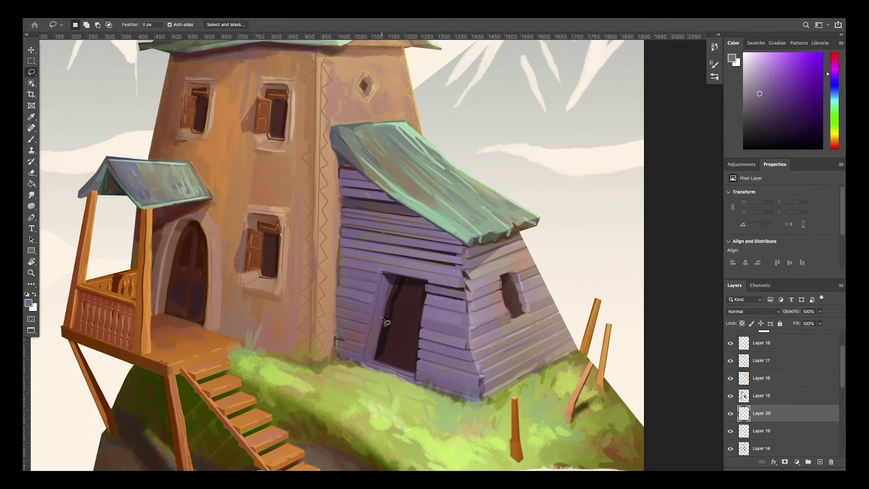
{"action": "mouse_move", "coordinate": [395, 318]}
{"action": "left_mouse_down"}
{"action": "mouse_move", "coordinate": [378, 365]}
{"action": "mouse_move", "coordinate": [398, 324]}
{"action": "mouse_move", "coordinate": [389, 364]}
{"action": "mouse_move", "coordinate": [410, 322]}
{"action": "mouse_move", "coordinate": [424, 381]}
{"action": "mouse_move", "coordinate": [380, 357]}
{"action": "left_mouse_up"}
{"action": "key", "text": "alt+BackSpace"}
{"action": "key", "text": "ctrl+d"}
{"action": "key", "text": "alt+BackSpace"}
{"action": "key", "text": "ctrl+d"}
Step: Free-transform the purple picket boards to fit the lower half of the shed doorway
{"action": "scroll", "coordinate": [408, 344], "scroll_direction": "down", "scroll_amount": 5, "text": "alt"}
{"action": "scroll", "coordinate": [407, 344], "scroll_direction": "up", "scroll_amount": 6, "text": "alt"}
{"action": "key", "text": "ctrl+t"}
{"action": "key", "text": "Return"}
{"action": "key", "text": "ctrl+d"}
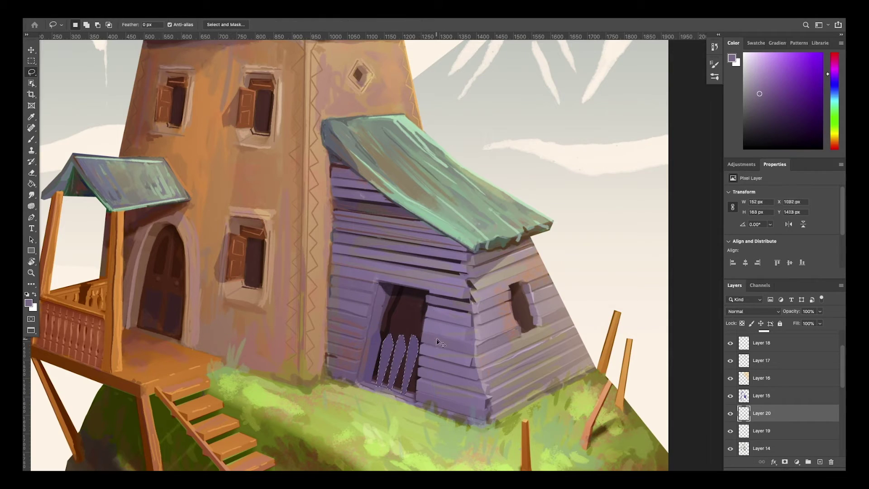
Step: Brush muted reddish-brown strokes onto the picket boards in the shed doorway and hide the selection outline
{"action": "key", "text": "b"}
{"action": "scroll", "coordinate": [415, 349], "scroll_direction": "down", "scroll_amount": 5, "text": "alt"}
{"action": "scroll", "coordinate": [415, 349], "scroll_direction": "up", "scroll_amount": 5, "text": "alt"}
{"action": "mouse_move", "coordinate": [415, 350]}
{"action": "left_mouse_down"}
{"action": "mouse_move", "coordinate": [389, 362]}
{"action": "mouse_move", "coordinate": [392, 349]}
{"action": "mouse_move", "coordinate": [403, 346]}
{"action": "left_mouse_up"}
{"action": "key", "text": "ctrl+h"}
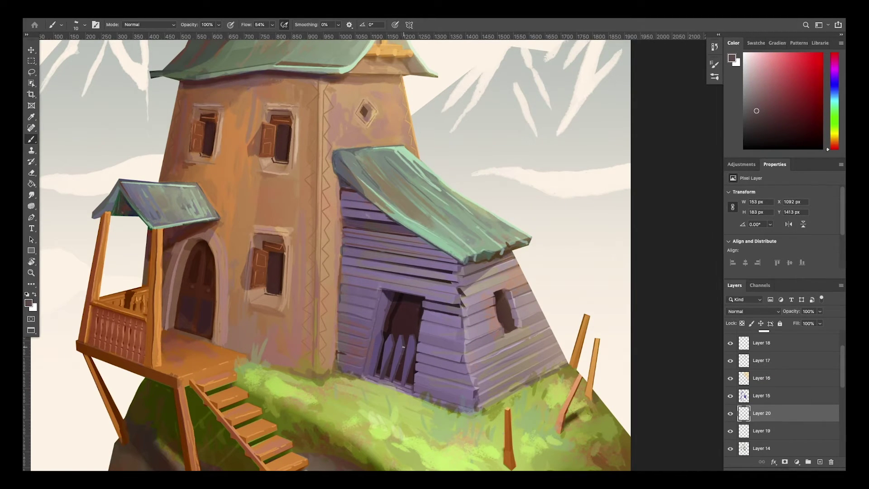
{"action": "scroll", "coordinate": [383, 344], "scroll_direction": "down", "scroll_amount": 5, "text": "alt"}
{"action": "scroll", "coordinate": [423, 389], "scroll_direction": "up", "scroll_amount": 5, "text": "alt"}
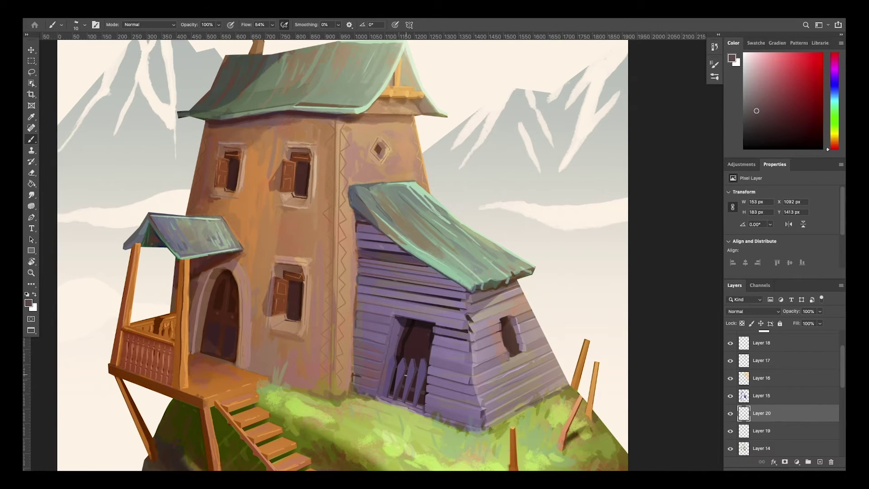
{"action": "scroll", "coordinate": [405, 374], "scroll_direction": "down", "scroll_amount": 5, "text": "alt"}
{"action": "scroll", "coordinate": [473, 326], "scroll_direction": "up", "scroll_amount": 5, "text": "alt"}
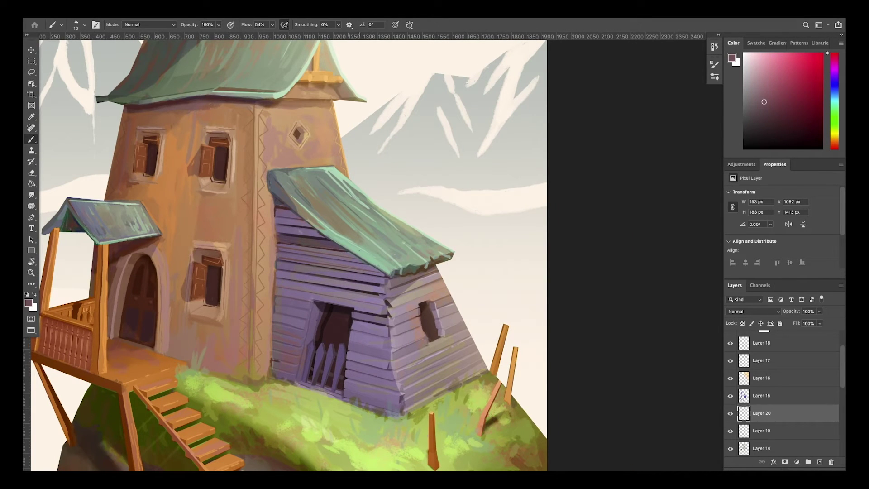
{"action": "scroll", "coordinate": [331, 390], "scroll_direction": "down", "scroll_amount": 5, "text": "alt"}
{"action": "scroll", "coordinate": [318, 400], "scroll_direction": "up", "scroll_amount": 5, "text": "alt"}
Step: Darken the shed's doorway and side window with a near-black brush on Layer 19 and set the layer's opacity to 39%
{"action": "key", "text": "alt+bracketleft"}
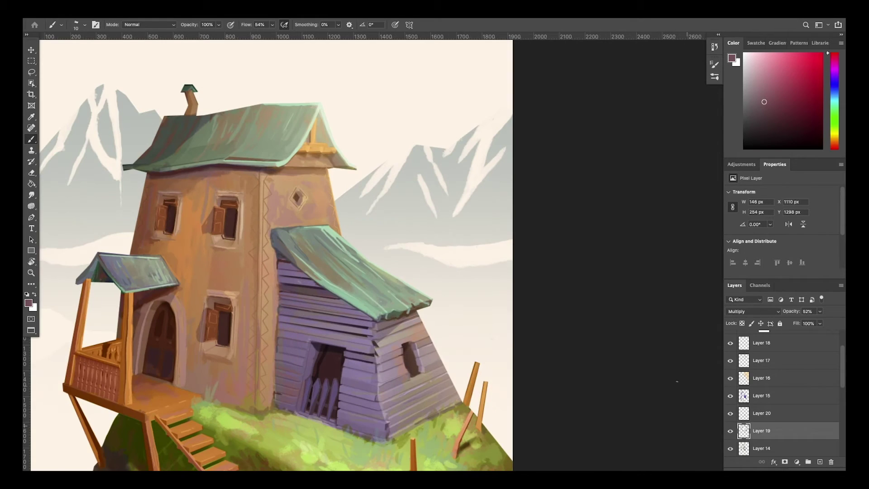
{"action": "left_click", "coordinate": [318, 400], "text": "alt"}
{"action": "key", "text": "bracketright"}
{"action": "key", "text": "bracketright"}
{"action": "key", "text": "bracketright"}
{"action": "key", "text": "bracketright"}
{"action": "key", "text": "bracketright"}
{"action": "mouse_move", "coordinate": [337, 384]}
{"action": "left_mouse_down"}
{"action": "mouse_move", "coordinate": [353, 349]}
{"action": "mouse_move", "coordinate": [340, 405]}
{"action": "left_mouse_up"}
{"action": "left_click", "coordinate": [819, 311]}
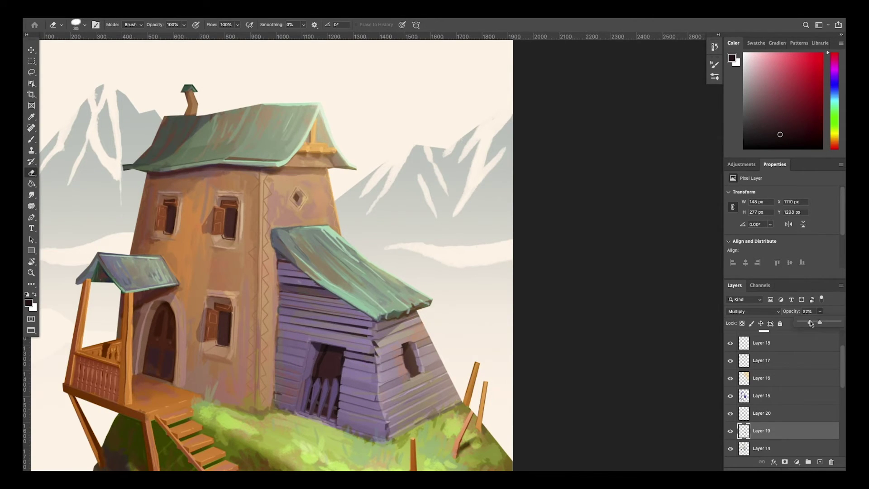
{"action": "left_click_drag", "start_coordinate": [820, 324], "coordinate": [814, 324]}
{"action": "scroll", "coordinate": [337, 389], "scroll_direction": "down", "scroll_amount": 5, "text": "alt"}
{"action": "scroll", "coordinate": [247, 390], "scroll_direction": "up", "scroll_amount": 5, "text": "alt"}
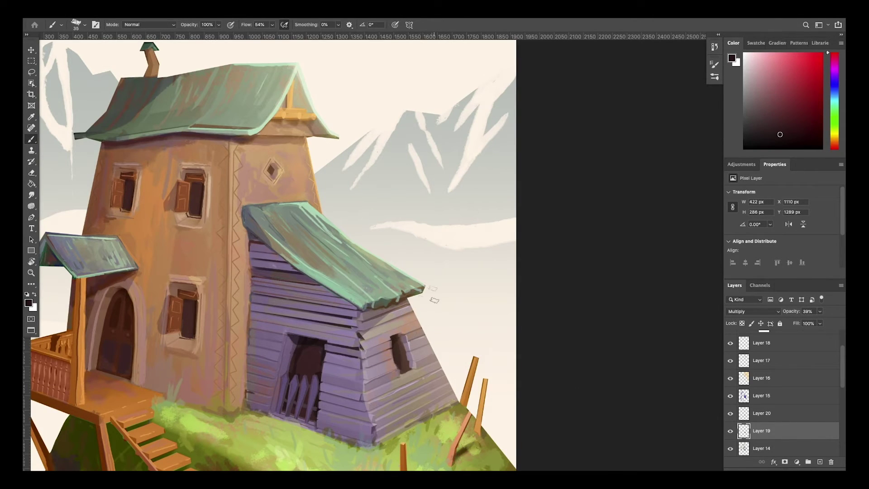
Step: Refine the dark shading inside the shed doorway on Layer 19 with the Eraser
{"action": "key", "text": "z"}
{"action": "scroll", "coordinate": [411, 341], "scroll_direction": "down", "scroll_amount": 5, "text": "alt"}
{"action": "scroll", "coordinate": [413, 342], "scroll_direction": "up", "scroll_amount": 3, "text": "alt"}
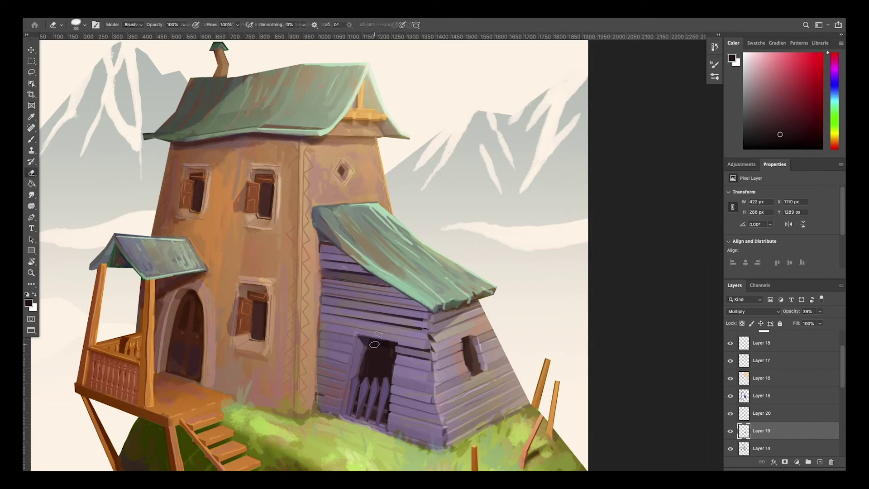
{"action": "scroll", "coordinate": [414, 341], "scroll_direction": "down", "scroll_amount": 3, "text": "alt"}
{"action": "key", "text": "e"}
{"action": "scroll", "coordinate": [423, 327], "scroll_direction": "up", "scroll_amount": 6, "text": "alt"}
{"action": "left_click", "coordinate": [730, 414]}
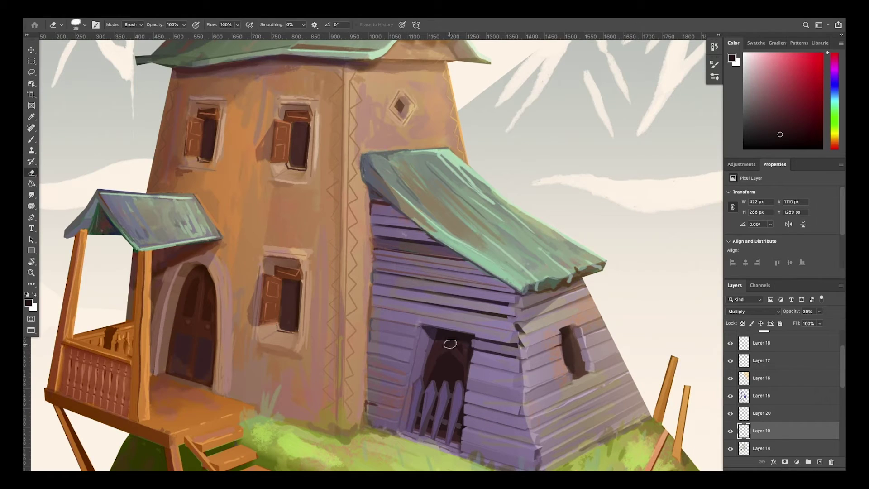
{"action": "key", "text": "e"}
{"action": "scroll", "coordinate": [556, 269], "scroll_direction": "down", "scroll_amount": 5, "text": "alt"}
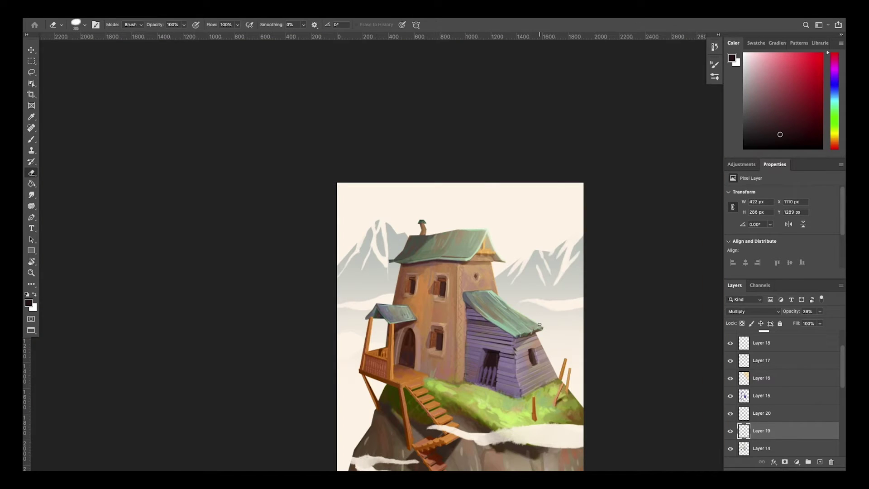
Step: Create a layer above Layer 19 and paint grass blades along the shed's base in sampled greens and ochre brown
{"action": "scroll", "coordinate": [489, 375], "scroll_direction": "up", "scroll_amount": 3, "text": "alt"}
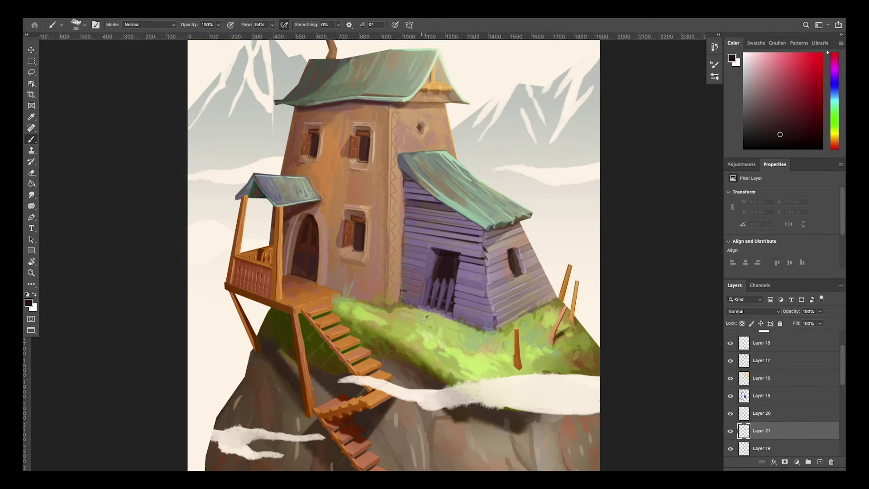
{"action": "left_click", "coordinate": [454, 318], "text": "alt"}
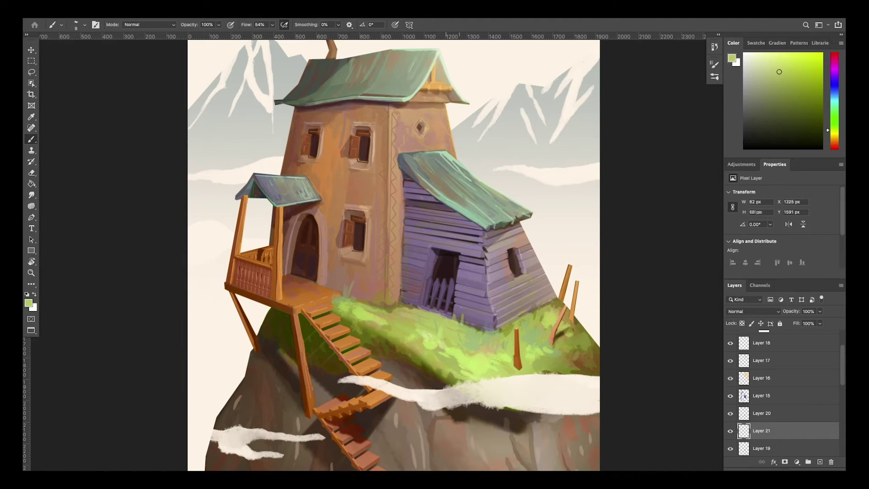
{"action": "left_click", "coordinate": [382, 290], "text": "alt"}
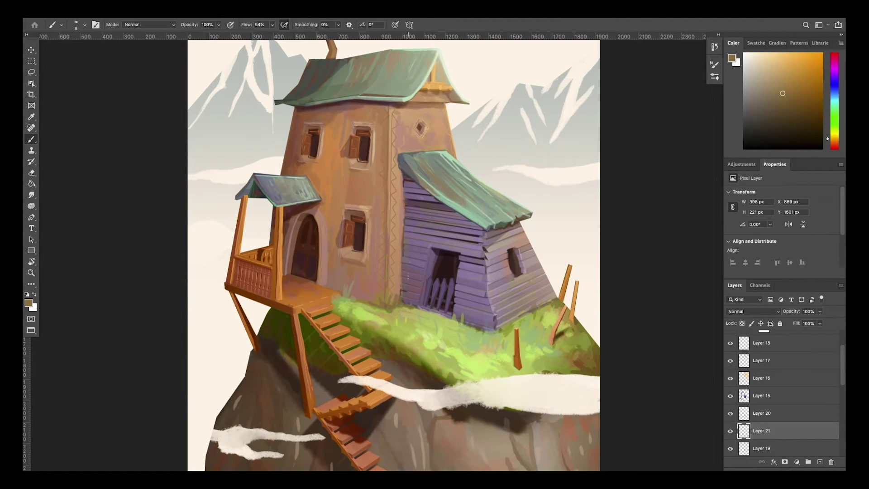
{"action": "left_click", "coordinate": [525, 344], "text": "alt"}
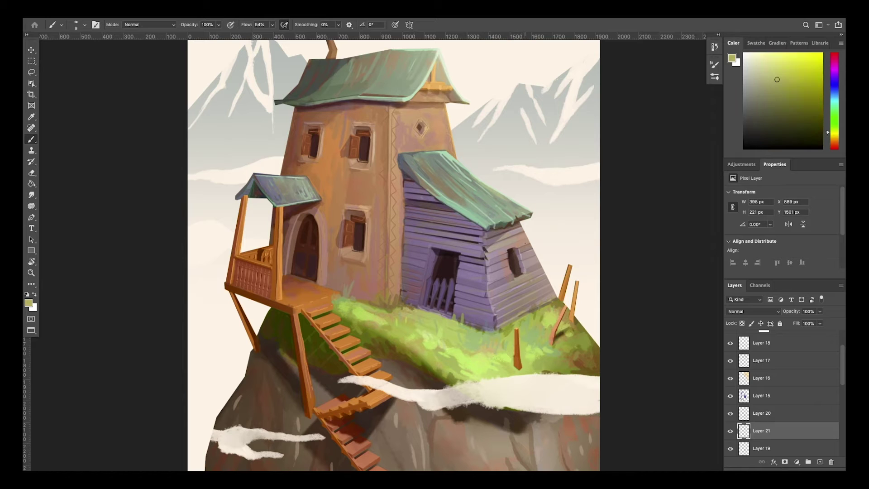
{"action": "left_click", "coordinate": [535, 294], "text": "alt"}
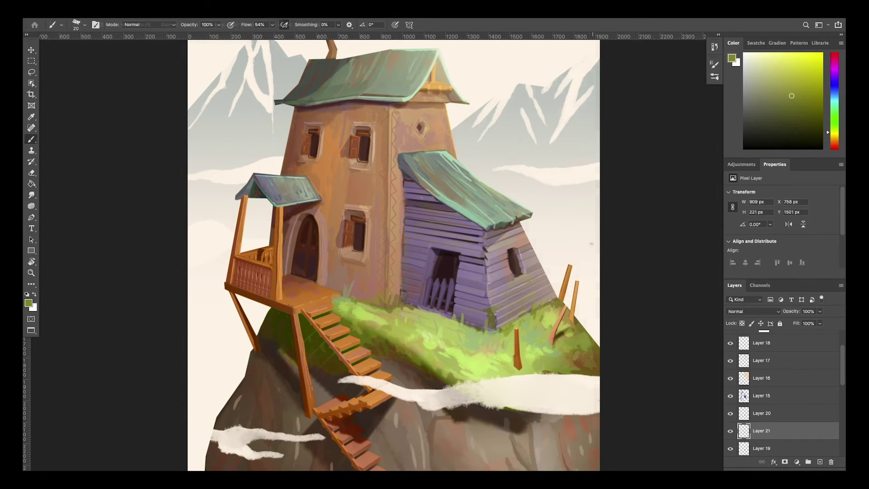
Step: Brush sampled purple and dusty pink tones over the shed's front planks on Layer 14
{"action": "scroll", "coordinate": [591, 244], "scroll_direction": "up", "scroll_amount": 1, "text": "alt"}
{"action": "left_click", "coordinate": [380, 215], "text": "ctrl"}
{"action": "left_click", "coordinate": [380, 215], "text": "alt"}
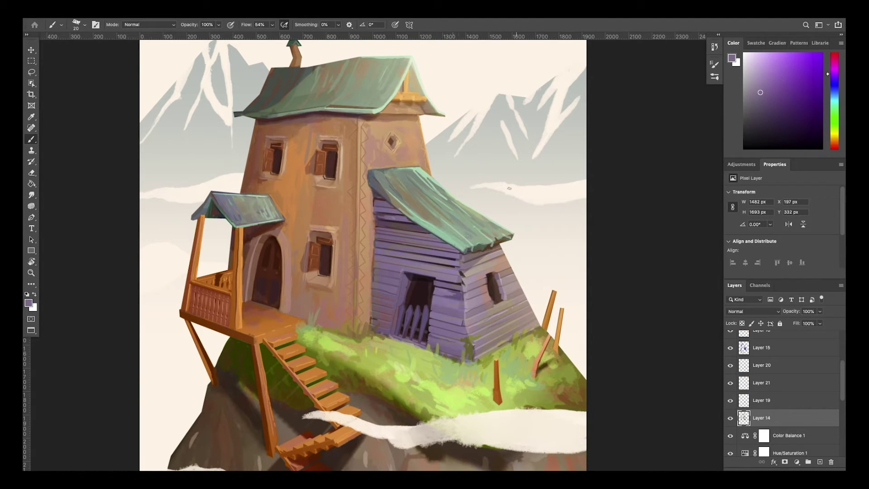
{"action": "left_click", "coordinate": [380, 261], "text": "alt"}
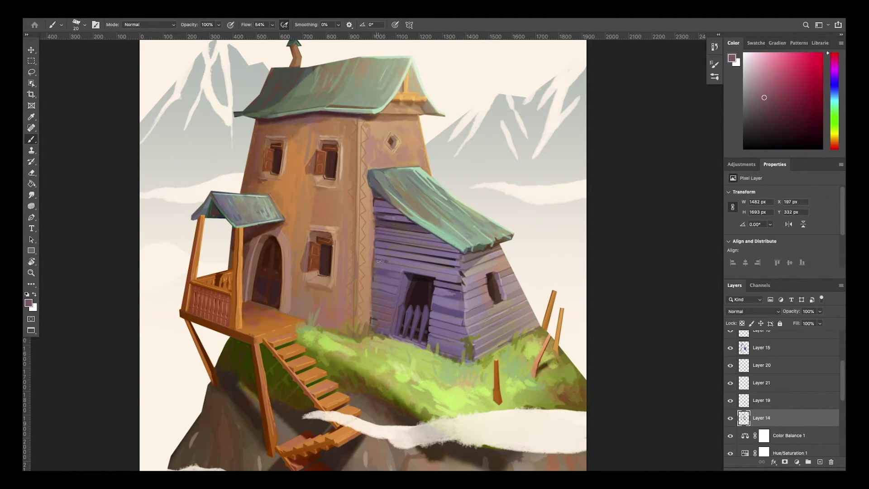
{"action": "left_click", "coordinate": [396, 261], "text": "alt"}
Step: Smudge the colour strokes on the shed's front planks and brush pale lilac accents onto the planks
{"action": "scroll", "coordinate": [447, 313], "scroll_direction": "down", "scroll_amount": 2, "text": "alt"}
{"action": "scroll", "coordinate": [447, 313], "scroll_direction": "up", "scroll_amount": 4, "text": "alt"}
{"action": "key", "text": "r"}
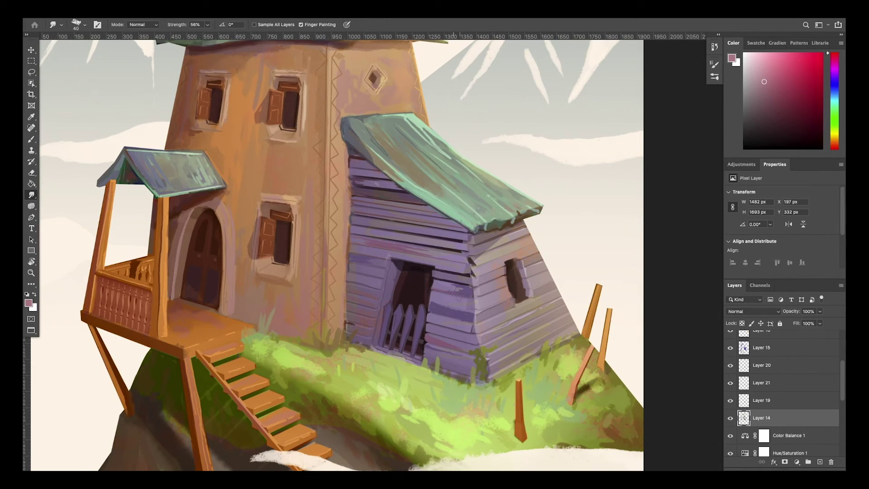
{"action": "key", "text": "b"}
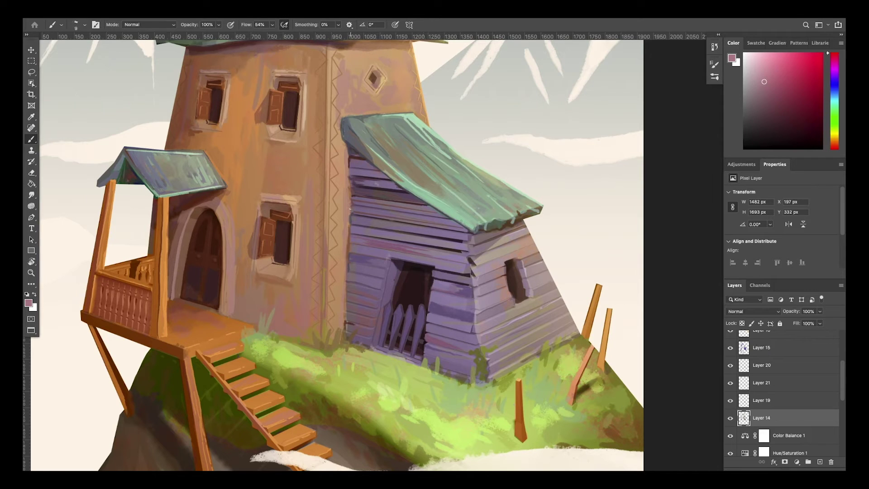
{"action": "scroll", "coordinate": [693, 224], "scroll_direction": "down", "scroll_amount": 1, "text": "alt"}
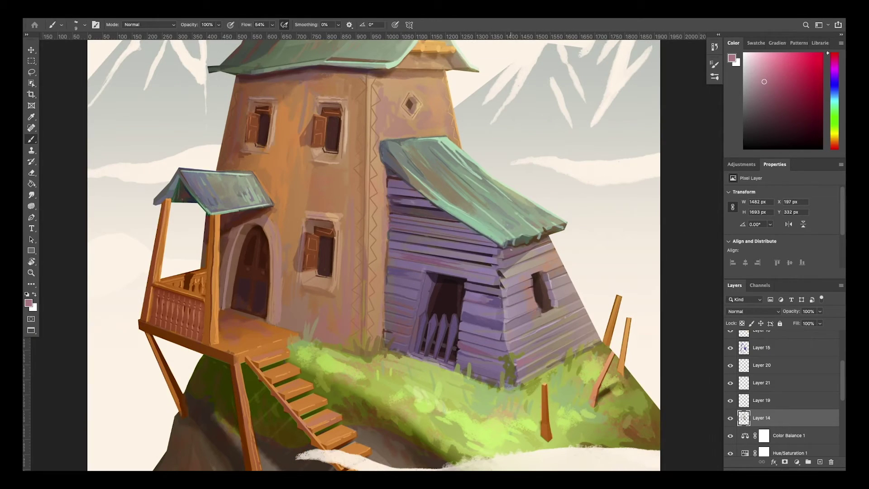
{"action": "left_click", "coordinate": [503, 293], "text": "alt"}
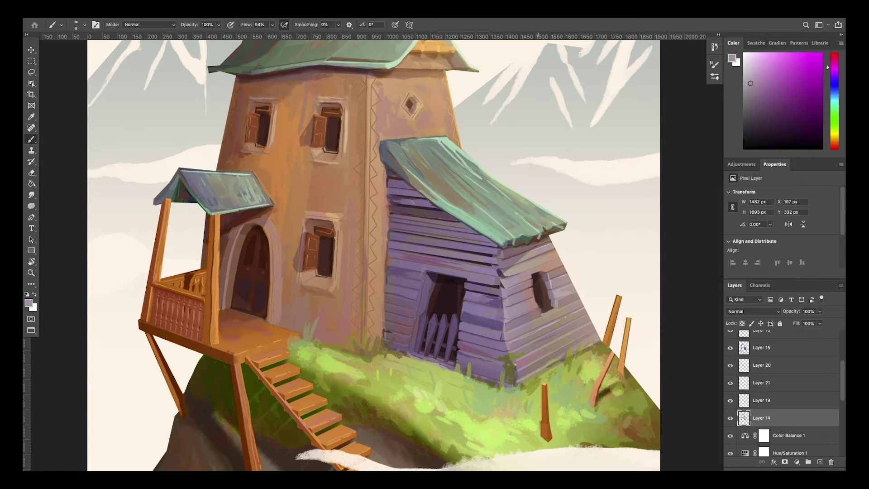
{"action": "scroll", "coordinate": [456, 340], "scroll_direction": "up", "scroll_amount": 1, "text": "alt"}
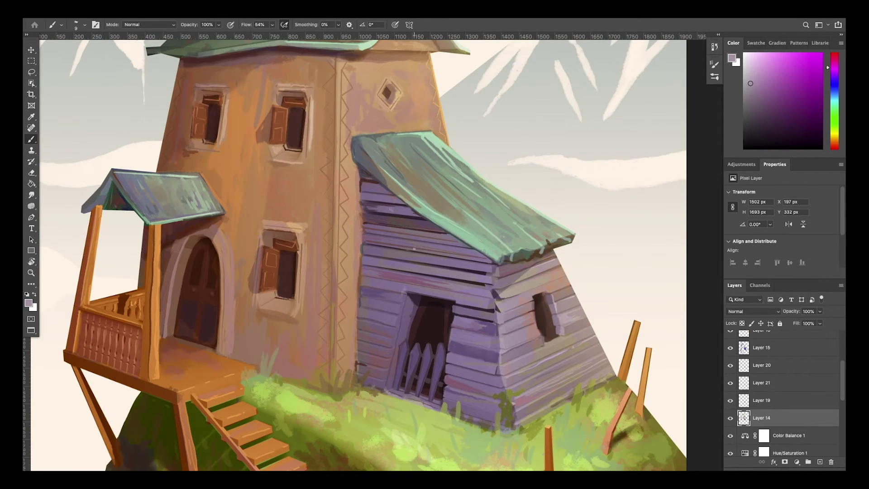
Step: Paint a small dark broken gap in the shed's upper front planks and blend its edge with sampled plank tones
{"action": "left_click", "coordinate": [408, 212], "text": "alt"}
{"action": "scroll", "coordinate": [404, 229], "scroll_direction": "down", "scroll_amount": 1, "text": "alt"}
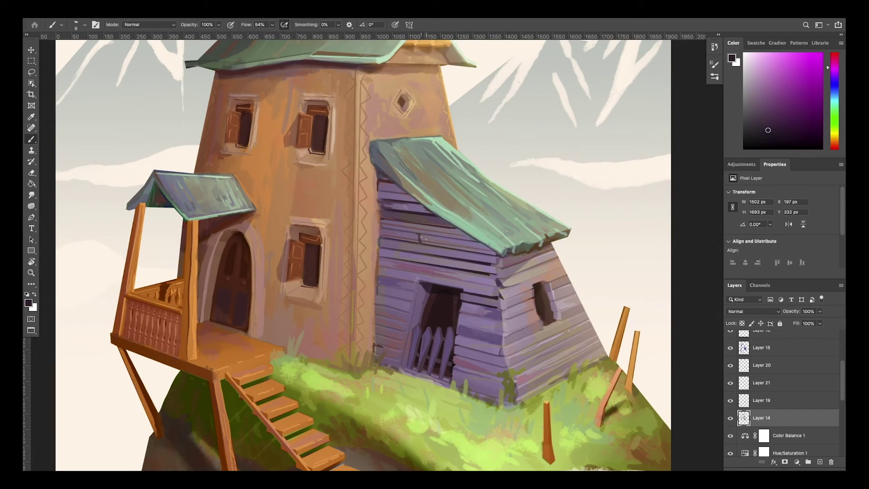
{"action": "left_click", "coordinate": [420, 238], "text": "alt"}
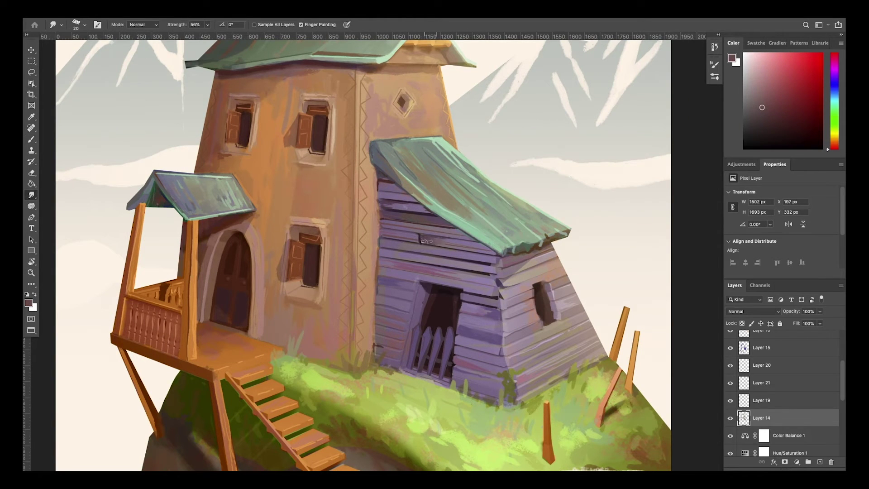
{"action": "left_click", "coordinate": [423, 241], "text": "alt"}
{"action": "scroll", "coordinate": [434, 253], "scroll_direction": "down", "scroll_amount": 3, "text": "alt"}
{"action": "scroll", "coordinate": [472, 286], "scroll_direction": "up", "scroll_amount": 3, "text": "alt"}
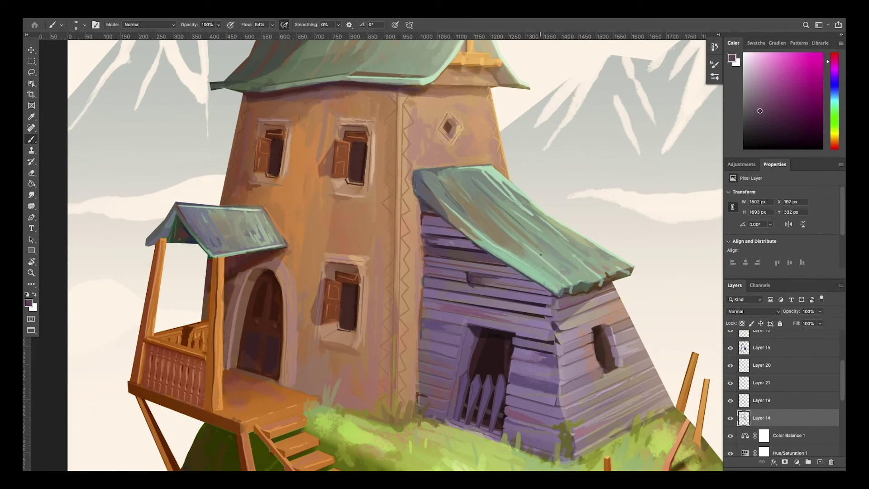
Step: Hide Layer 15, touch up the planks around the broken gap with sampled grey-pink and lilac, and show the layer again
{"action": "scroll", "coordinate": [770, 398], "scroll_direction": "up", "scroll_amount": 3}
{"action": "left_click", "coordinate": [730, 397]}
{"action": "left_click", "coordinate": [457, 270], "text": "alt"}
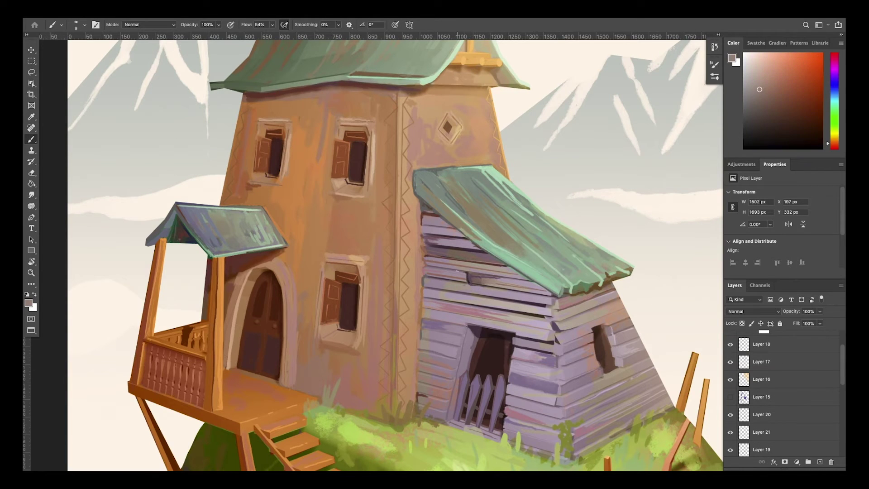
{"action": "scroll", "coordinate": [464, 264], "scroll_direction": "down", "scroll_amount": 3, "text": "alt"}
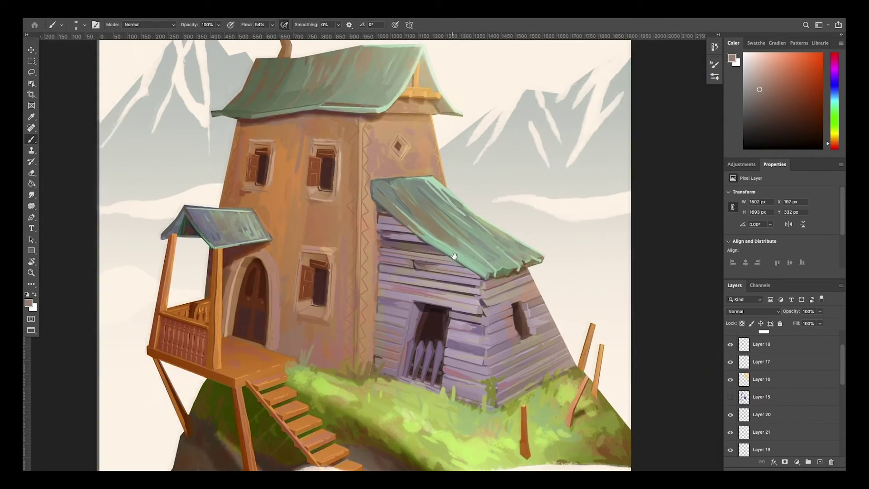
{"action": "scroll", "coordinate": [465, 263], "scroll_direction": "up", "scroll_amount": 2, "text": "alt"}
{"action": "left_click", "coordinate": [413, 264], "text": "alt"}
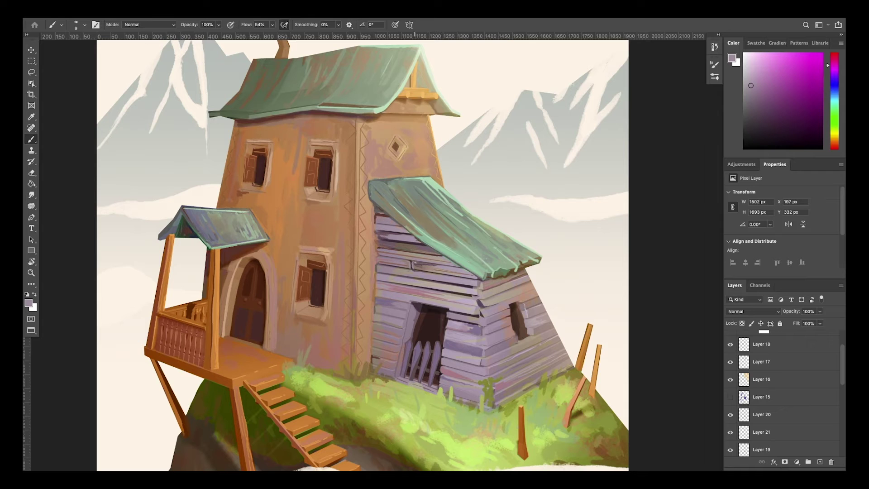
{"action": "left_click", "coordinate": [443, 272], "text": "alt"}
{"action": "scroll", "coordinate": [631, 374], "scroll_direction": "down", "scroll_amount": 2, "text": "alt"}
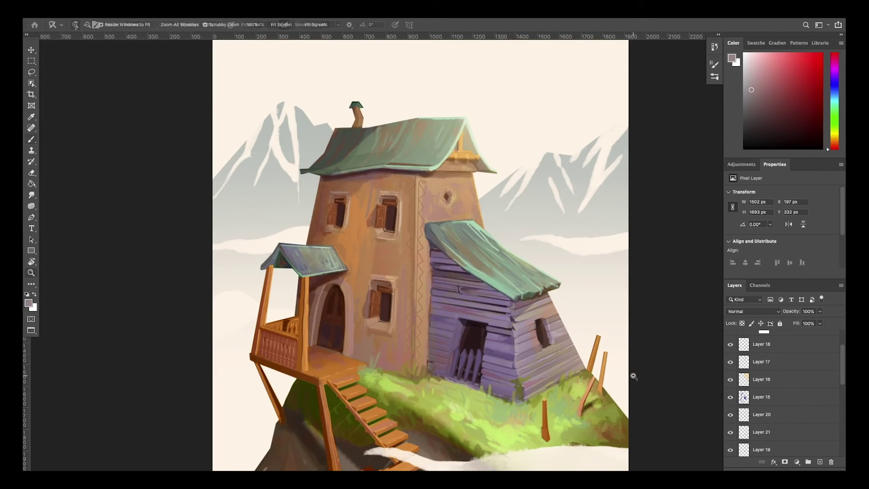
Step: Paint grass blades on Layer 18 along the base of the shed and tower in sampled brown and yellow-green
{"action": "scroll", "coordinate": [630, 374], "scroll_direction": "down", "scroll_amount": 1, "text": "alt"}
{"action": "scroll", "coordinate": [731, 388], "scroll_direction": "up", "scroll_amount": 2}
{"action": "left_click", "coordinate": [737, 385]}
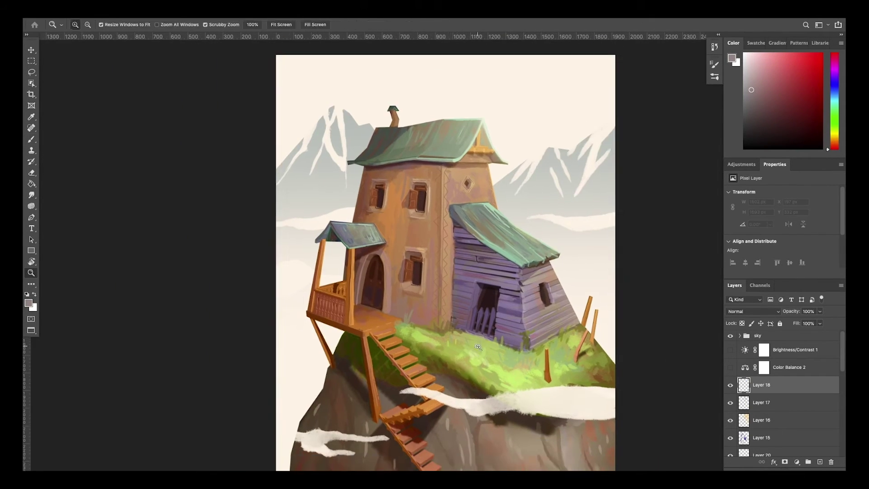
{"action": "scroll", "coordinate": [481, 388], "scroll_direction": "up", "scroll_amount": 1, "text": "alt"}
{"action": "left_click", "coordinate": [481, 388], "text": "alt"}
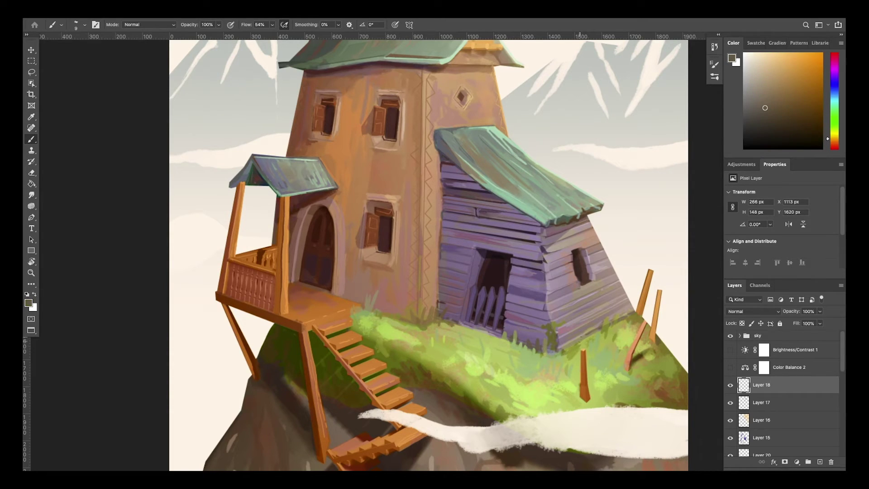
{"action": "left_click", "coordinate": [580, 339], "text": "alt"}
{"action": "left_click_drag", "start_coordinate": [403, 343], "coordinate": [451, 346]}
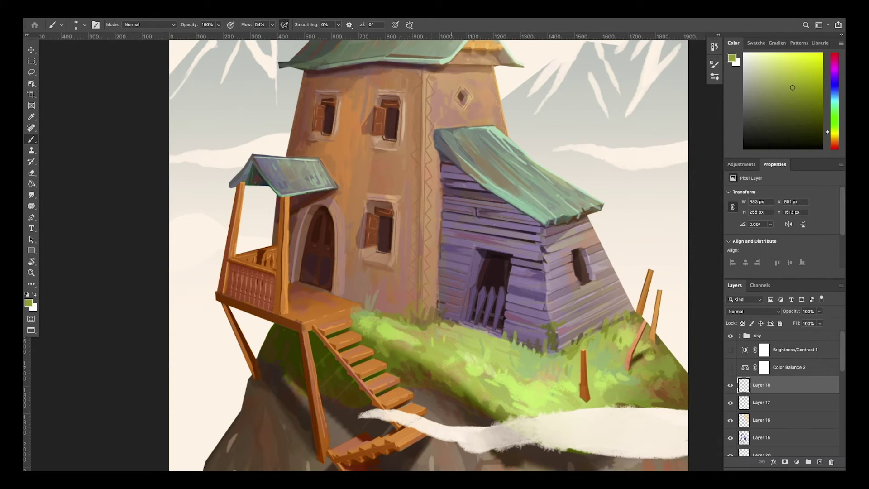
Step: Add taller grass blades on Layer 18 beside the stair landing and the shed's corners in sampled green, ochre and olive
{"action": "left_click", "coordinate": [364, 310], "text": "alt"}
{"action": "left_click_drag", "start_coordinate": [364, 310], "coordinate": [372, 294]}
{"action": "left_click_drag", "start_coordinate": [439, 290], "coordinate": [443, 319]}
{"action": "left_click", "coordinate": [443, 319], "text": "alt"}
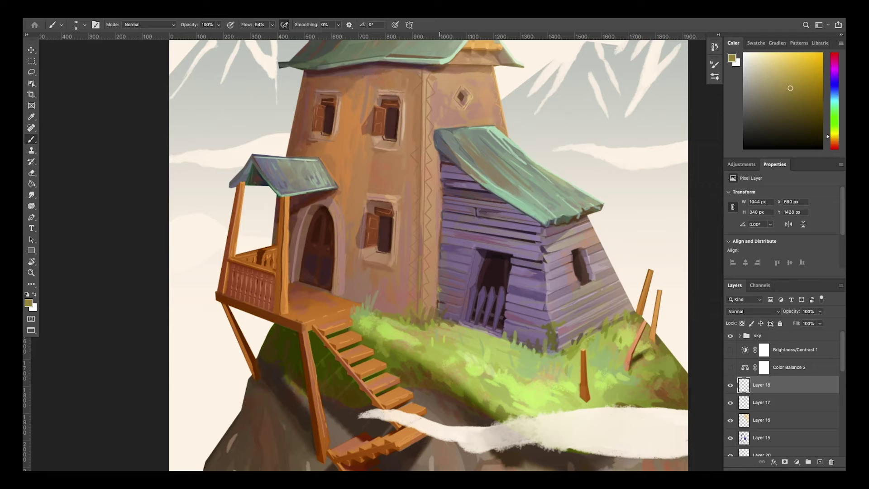
{"action": "left_click", "coordinate": [452, 319], "text": "alt"}
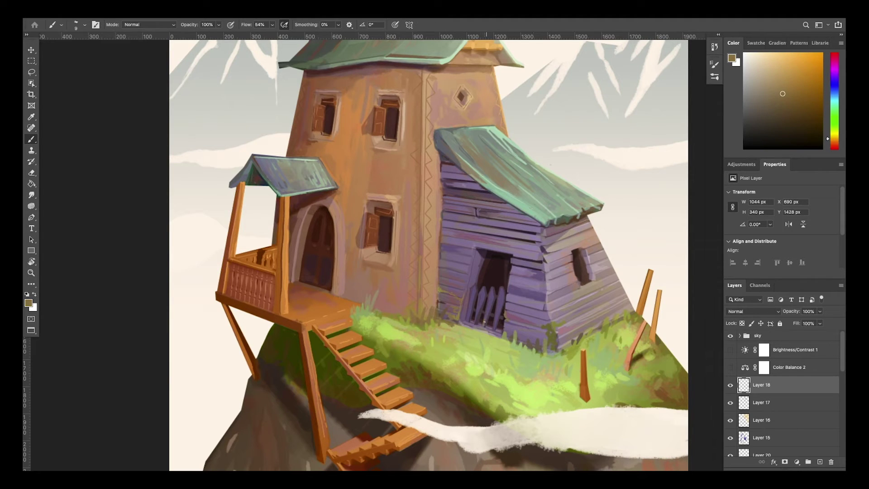
{"action": "scroll", "coordinate": [511, 240], "scroll_direction": "down", "scroll_amount": 2, "text": "alt"}
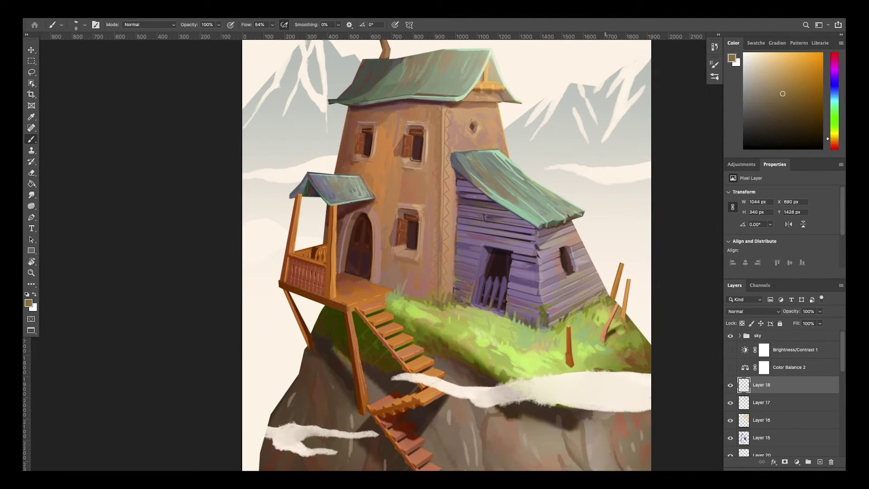
{"action": "left_click", "coordinate": [534, 301], "text": "alt"}
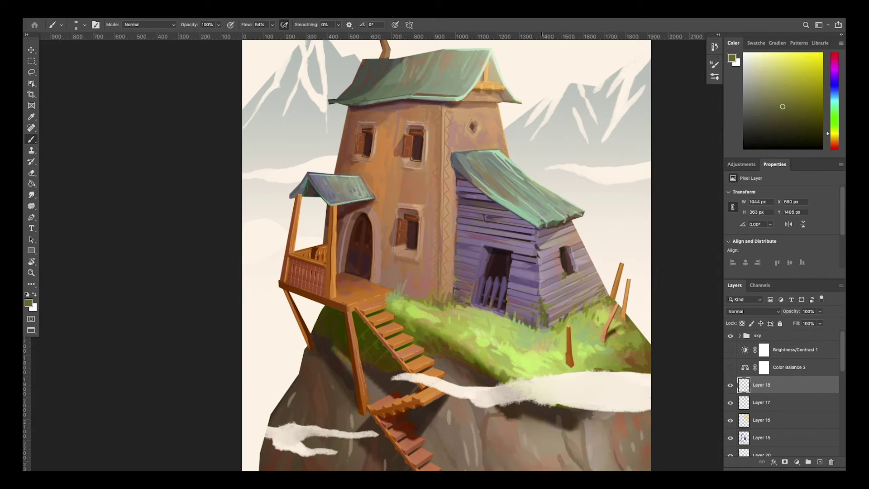
Step: Paint small olive-green leaf clusters on the lower edge and beneath the upper corner of the shed roof on Layer 18
{"action": "left_click_drag", "start_coordinate": [542, 207], "coordinate": [526, 220]}
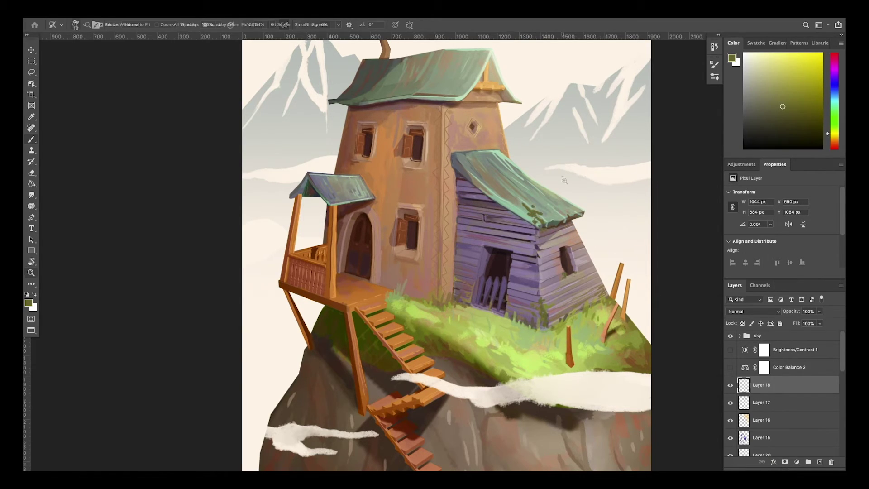
{"action": "scroll", "coordinate": [462, 181], "scroll_direction": "down", "scroll_amount": 1, "text": "alt"}
{"action": "left_click", "coordinate": [462, 178], "text": "alt"}
{"action": "left_click", "coordinate": [462, 179]}
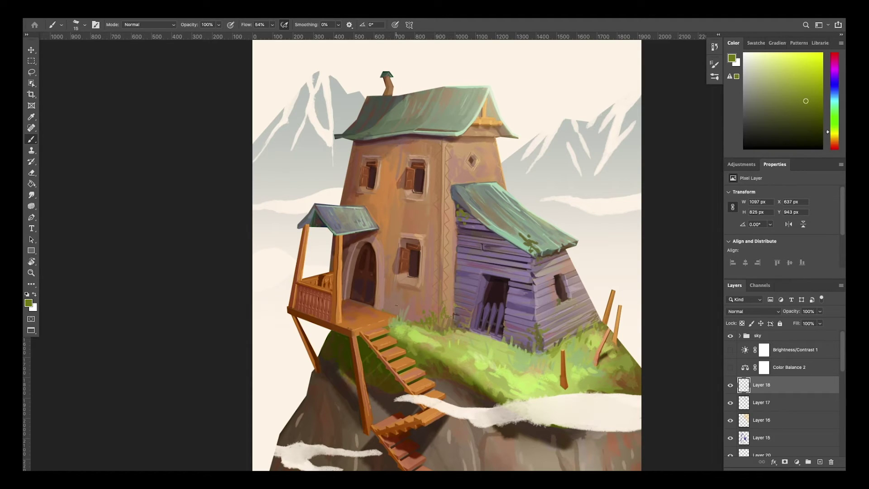
{"action": "left_click", "coordinate": [509, 370]}
{"action": "key", "text": "h"}
{"action": "mouse_move", "coordinate": [510, 370]}
{"action": "left_mouse_down"}
{"action": "mouse_move", "coordinate": [543, 227]}
{"action": "mouse_move", "coordinate": [584, 191]}
{"action": "left_mouse_up"}
{"action": "left_click", "coordinate": [577, 192], "text": "alt"}
{"action": "mouse_move", "coordinate": [501, 319]}
{"action": "left_mouse_down"}
{"action": "mouse_move", "coordinate": [544, 305]}
{"action": "mouse_move", "coordinate": [560, 284]}
{"action": "left_mouse_up"}
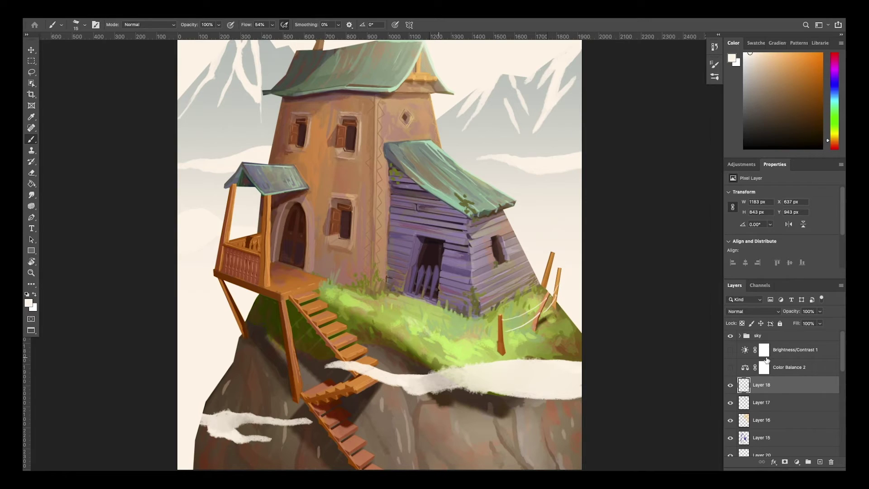
{"action": "key", "text": "ctrl+z"}
{"action": "key", "text": "ctrl+z"}
Step: Paint thin pale wires between the fence posts on a new layer and name the layer fence
{"action": "key", "text": "ctrl+shift+alt+n"}
{"action": "left_click_drag", "start_coordinate": [501, 319], "coordinate": [542, 302]}
{"action": "left_click_drag", "start_coordinate": [507, 331], "coordinate": [559, 283]}
{"action": "left_click", "coordinate": [557, 260], "text": "alt"}
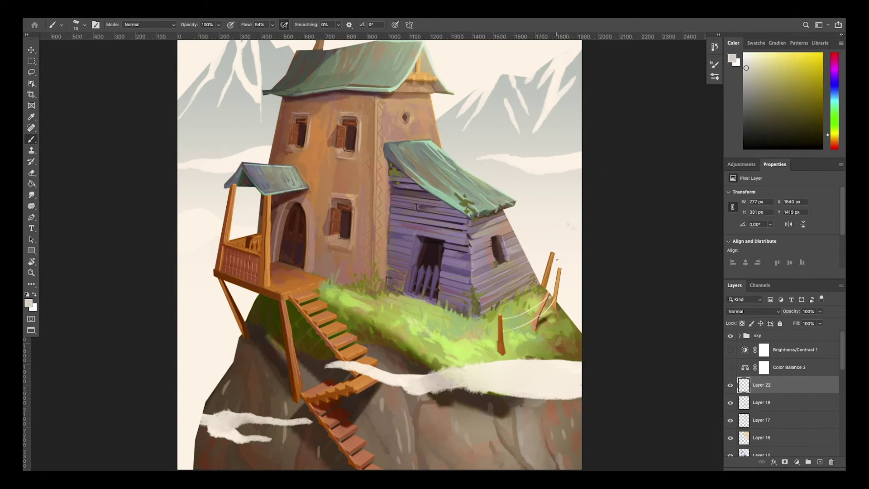
{"action": "type", "text": "fence"}
{"action": "key", "text": "Return"}
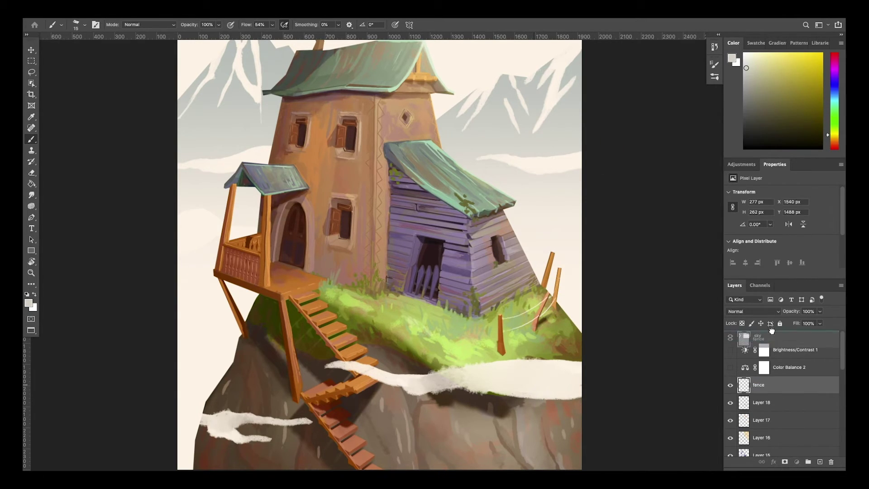
Step: Move the fence layer above the sky group and add rear wires between the fence posts and shed in sampled light grey
{"action": "key", "text": "ctrl+shift+bracketright"}
{"action": "left_click", "coordinate": [553, 271], "text": "alt"}
{"action": "key", "text": "e"}
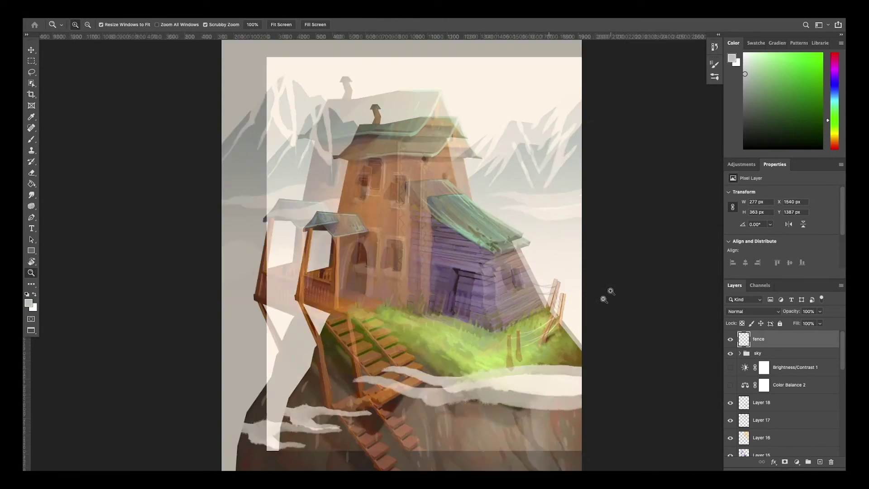
Step: Paint tall plant stems and small blossoms on Layer 18 along the tower base and slope in sampled olive and pale yellow-green
{"action": "left_click", "coordinate": [745, 398]}
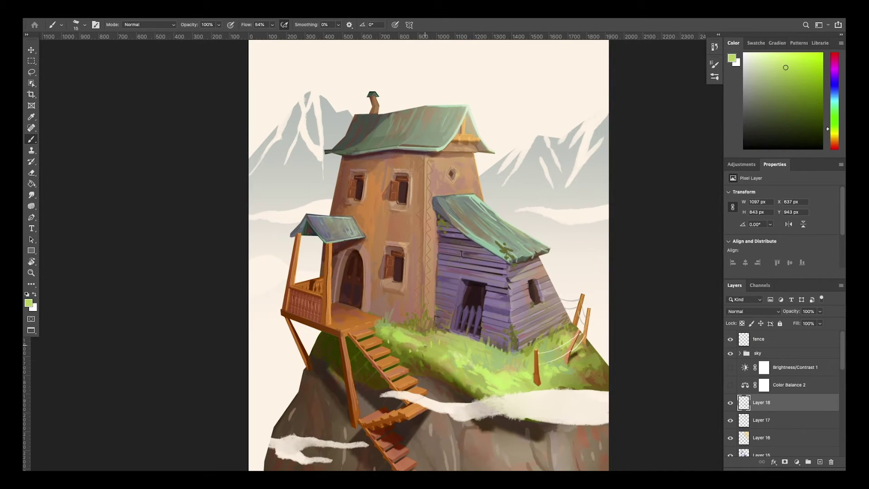
{"action": "left_click", "coordinate": [463, 291], "text": "alt"}
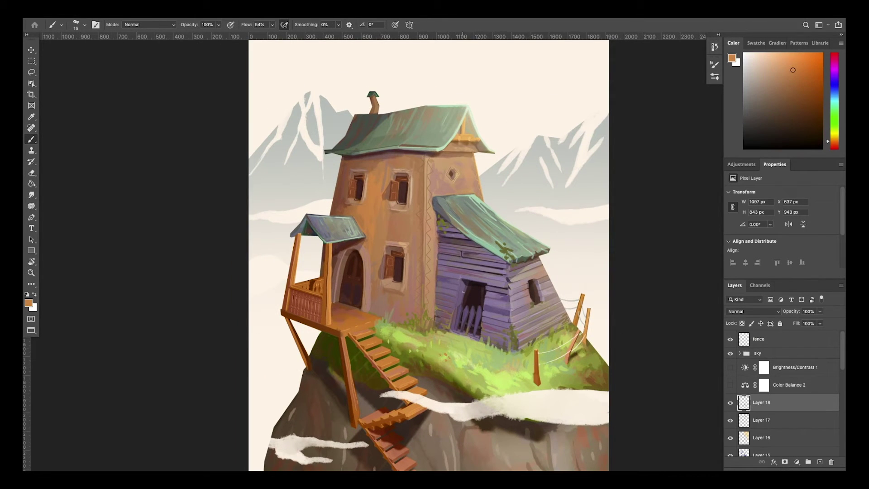
{"action": "left_click", "coordinate": [473, 184], "text": "alt"}
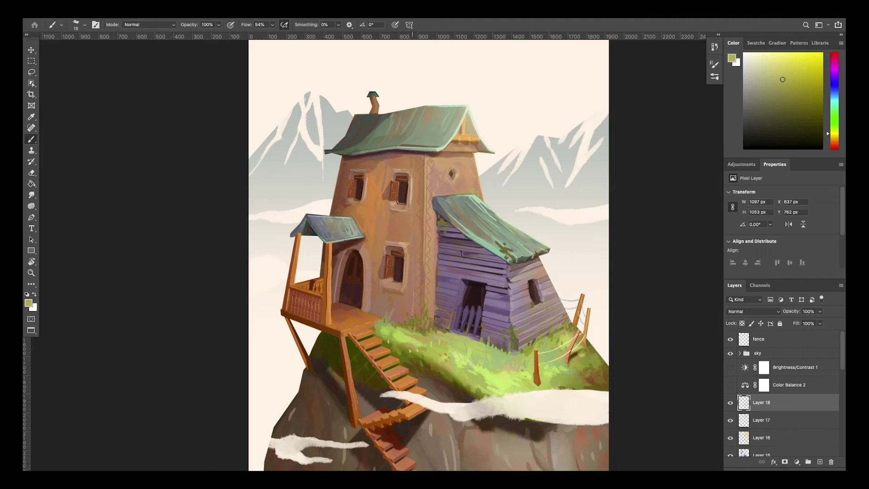
{"action": "scroll", "coordinate": [507, 341], "scroll_direction": "up", "scroll_amount": 2, "text": "alt"}
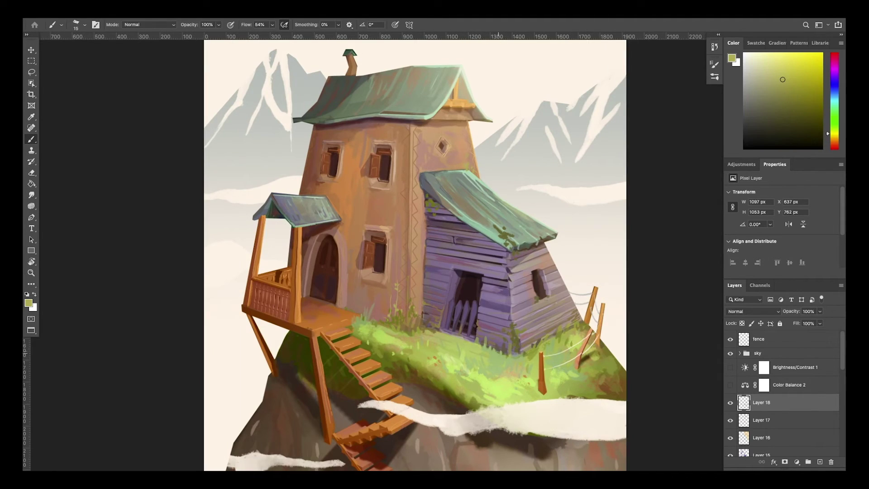
{"action": "left_click", "coordinate": [506, 377], "text": "alt"}
{"action": "left_click_drag", "start_coordinate": [466, 390], "coordinate": [470, 381]}
{"action": "scroll", "coordinate": [434, 253], "scroll_direction": "down", "scroll_amount": 2, "text": "alt"}
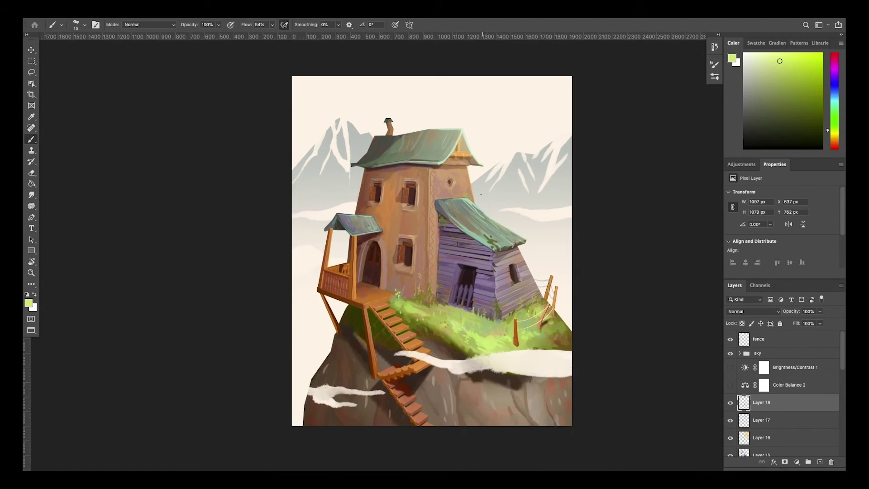
Step: Paint leafy bush edges on a new layer along both cliff edges in sampled olive and dark green
{"action": "scroll", "coordinate": [435, 253], "scroll_direction": "up", "scroll_amount": 3, "text": "alt"}
{"action": "scroll", "coordinate": [434, 253], "scroll_direction": "up", "scroll_amount": 1, "text": "alt"}
{"action": "key", "text": "ctrl+shift+alt+n"}
{"action": "left_click_drag", "start_coordinate": [660, 360], "coordinate": [634, 398]}
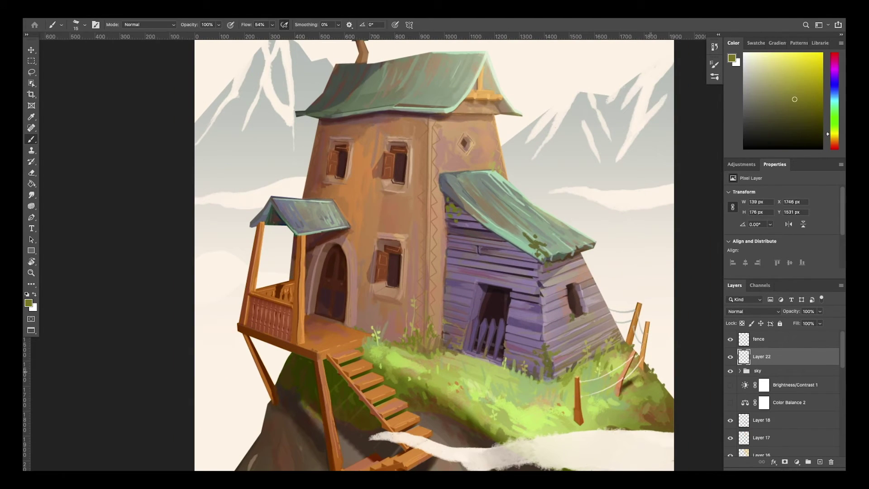
{"action": "left_click", "coordinate": [643, 371], "text": "alt"}
{"action": "scroll", "coordinate": [642, 372], "scroll_direction": "down", "scroll_amount": 1, "text": "alt"}
{"action": "left_click", "coordinate": [317, 357], "text": "alt"}
{"action": "left_click_drag", "start_coordinate": [314, 353], "coordinate": [310, 368]}
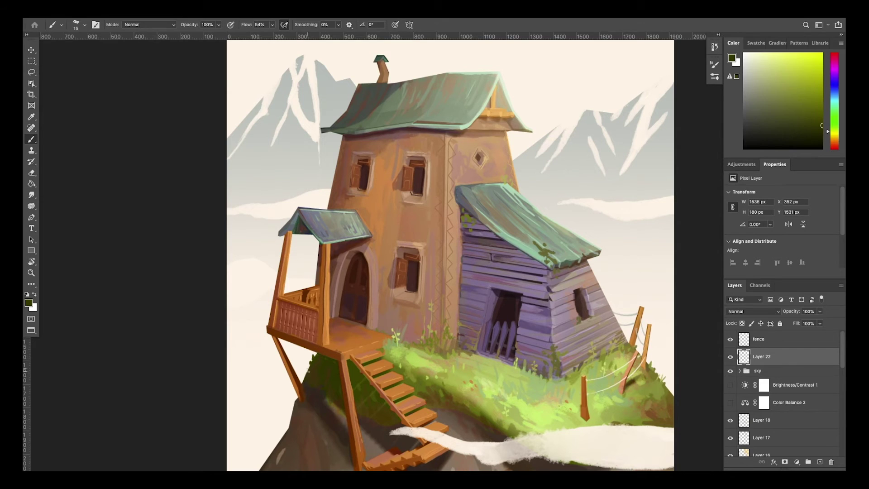
Step: Examine the painted grass and plants beside the stairs while toggling the visibility of Layer 18
{"action": "scroll", "coordinate": [452, 317], "scroll_direction": "down", "scroll_amount": 1, "text": "alt"}
{"action": "scroll", "coordinate": [498, 321], "scroll_direction": "up", "scroll_amount": 3, "text": "alt"}
{"action": "left_click", "coordinate": [448, 367], "text": "ctrl"}
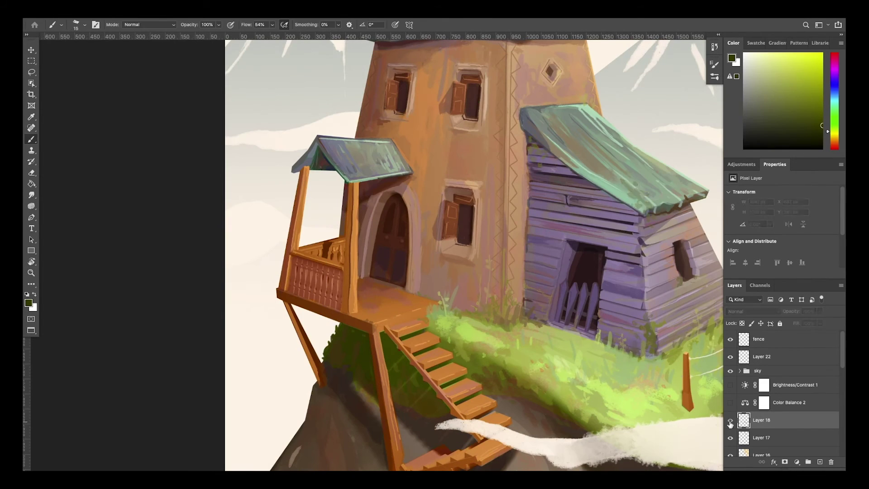
{"action": "left_click", "coordinate": [448, 367], "text": "alt"}
{"action": "scroll", "coordinate": [495, 409], "scroll_direction": "down", "scroll_amount": 4, "text": "alt"}
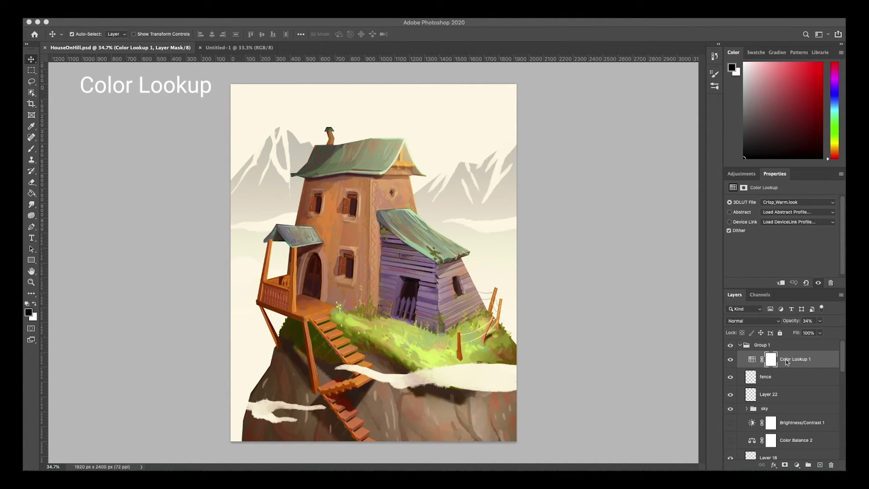
Step: Review the Color Lookup adjustment, its list of 3DLUT looks, and its effect by toggling the Color Lookup 1 layer
{"action": "double_click", "coordinate": [742, 177]}
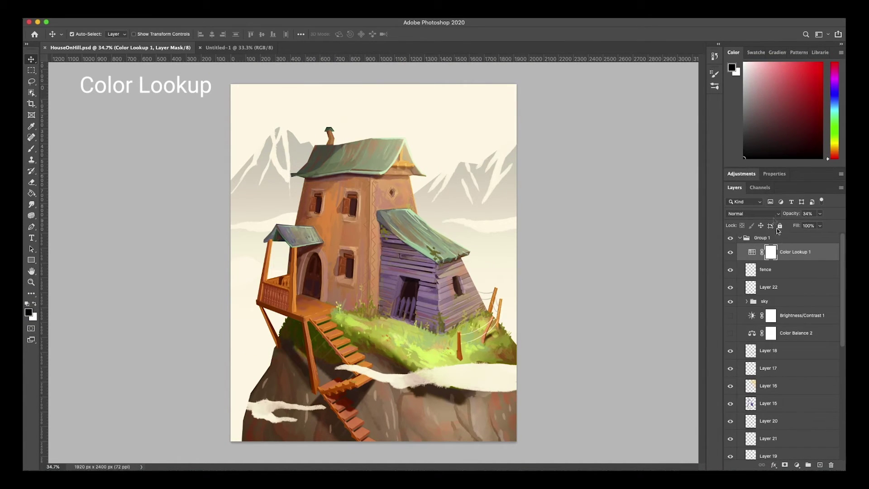
{"action": "left_click", "coordinate": [746, 175]}
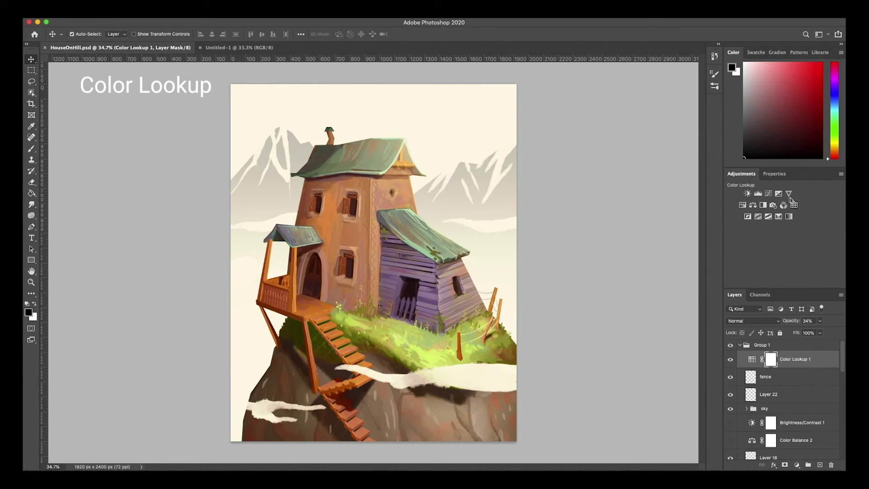
{"action": "left_click", "coordinate": [774, 174]}
{"action": "left_click", "coordinate": [792, 206]}
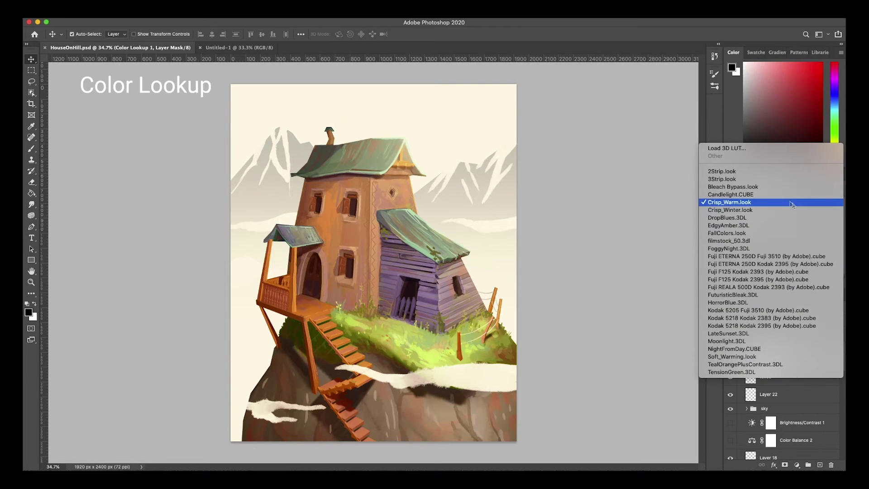
{"action": "left_click", "coordinate": [657, 311]}
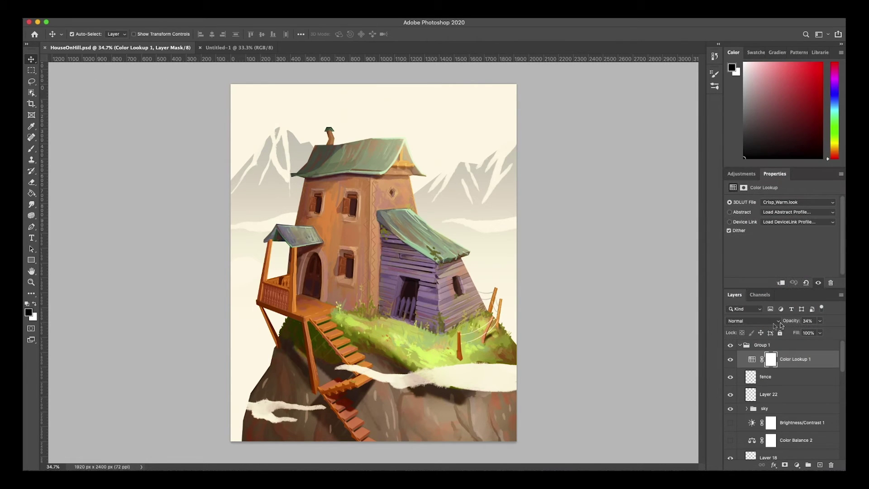
{"action": "left_click", "coordinate": [731, 361]}
Step: Switch to the blank Untitled-1 document and fill its background with a neutral mid grey
{"action": "left_click", "coordinate": [242, 47]}
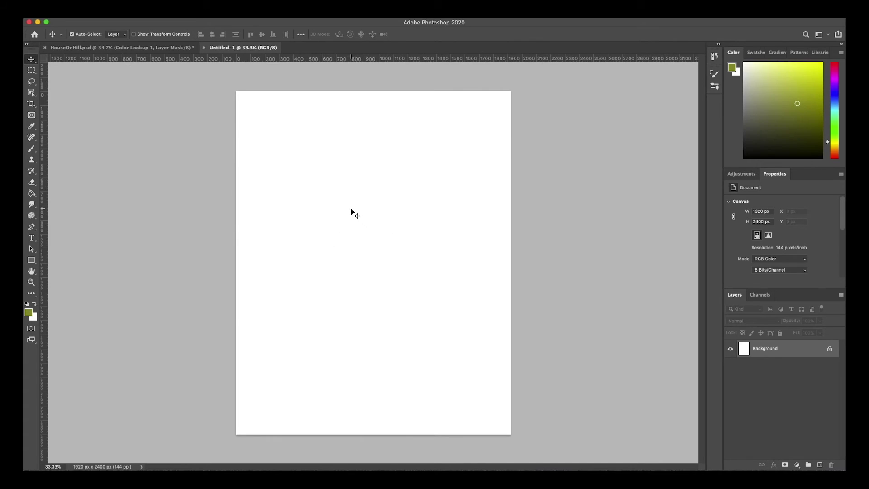
{"action": "left_click_drag", "start_coordinate": [747, 138], "coordinate": [734, 117]}
{"action": "key", "text": "g"}
{"action": "left_click", "coordinate": [411, 249]}
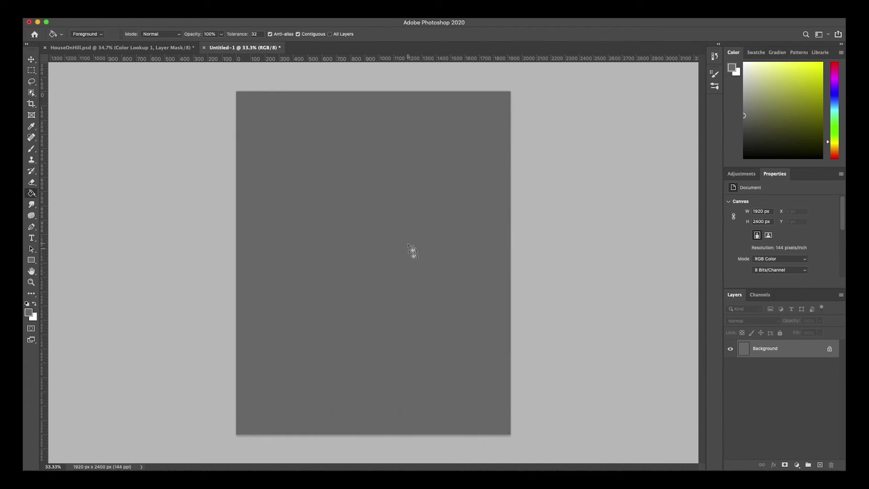
Step: Apply the Add Noise filter to the grey background with an amount of 400% and uniform distribution
{"action": "left_click", "coordinate": [224, 19]}
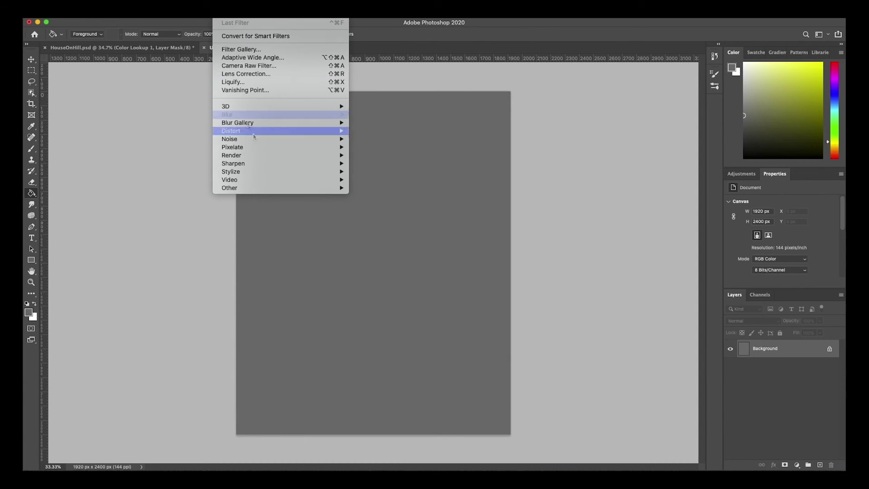
{"action": "left_click", "coordinate": [385, 137]}
{"action": "left_click_drag", "start_coordinate": [376, 234], "coordinate": [494, 194]}
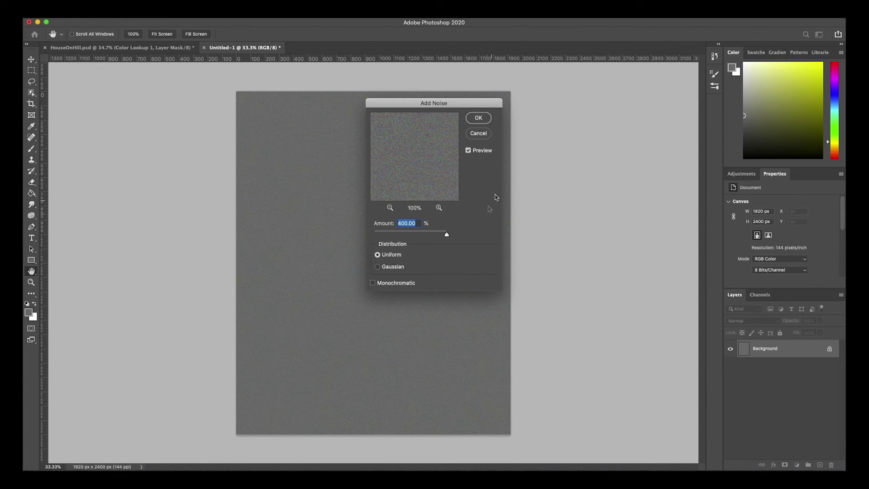
{"action": "left_click", "coordinate": [478, 118]}
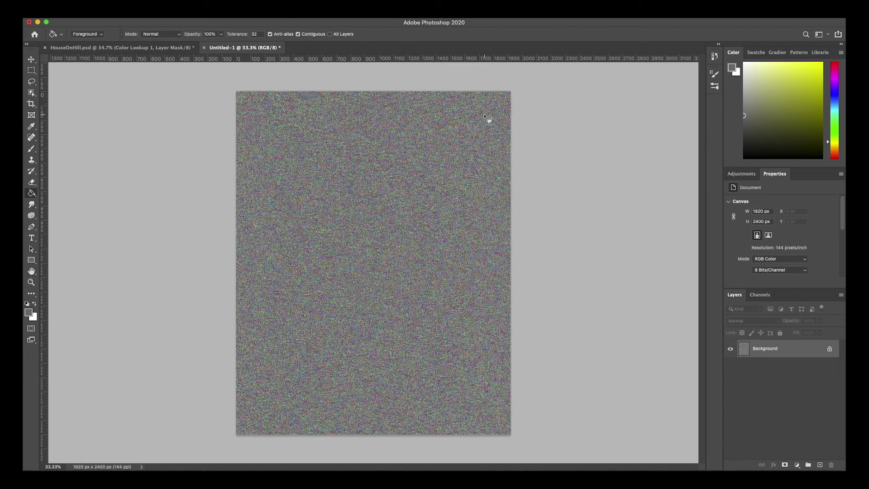
Step: Convert the noise document to Grayscale mode, discarding its color information
{"action": "left_click", "coordinate": [138, 19]}
{"action": "mouse_move", "coordinate": [138, 22]}
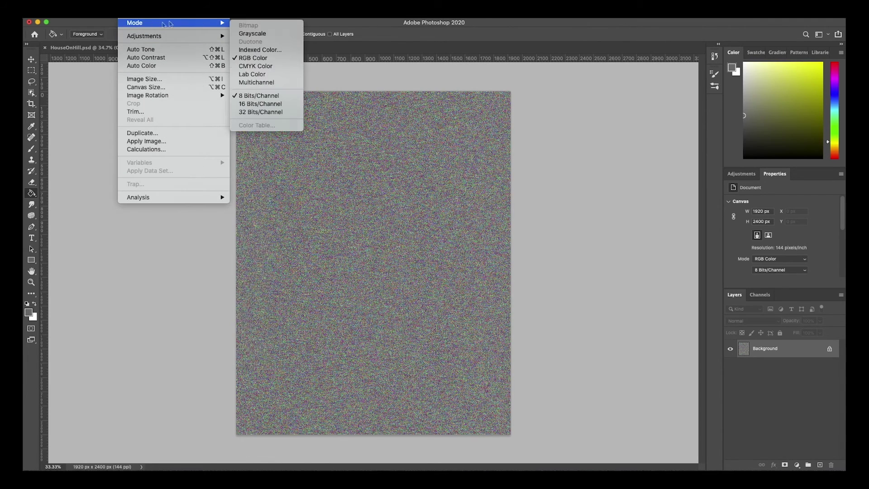
{"action": "left_click", "coordinate": [268, 33]}
{"action": "left_click", "coordinate": [504, 182]}
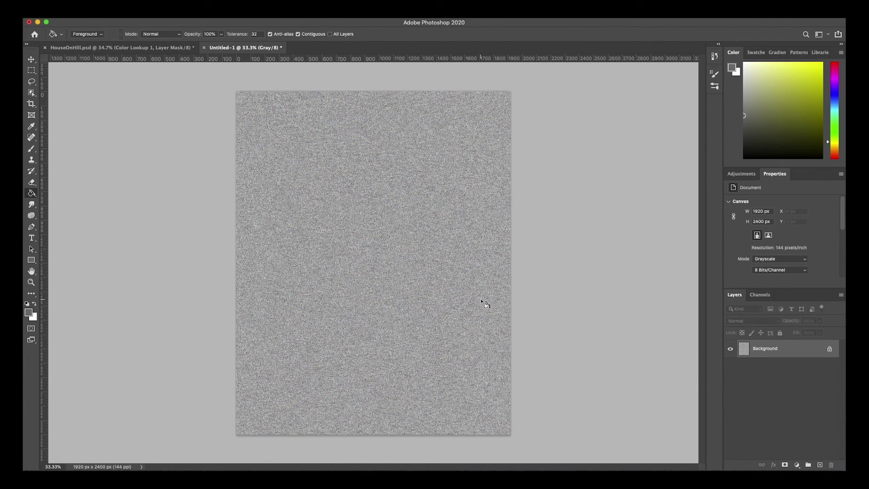
Step: Darken the grayscale noise with a Levels adjustment
{"action": "key", "text": "super+l"}
{"action": "left_click_drag", "start_coordinate": [546, 203], "coordinate": [593, 204]}
{"action": "left_click_drag", "start_coordinate": [492, 204], "coordinate": [546, 205]}
{"action": "key", "text": "Return"}
Step: Convert the locked Background into a regular layer and copy its full noise contents
{"action": "key", "text": "g"}
{"action": "double_click", "coordinate": [787, 348]}
{"action": "key", "text": "Return"}
{"action": "left_click", "coordinate": [744, 349], "text": "super"}
{"action": "key", "text": "super+c"}
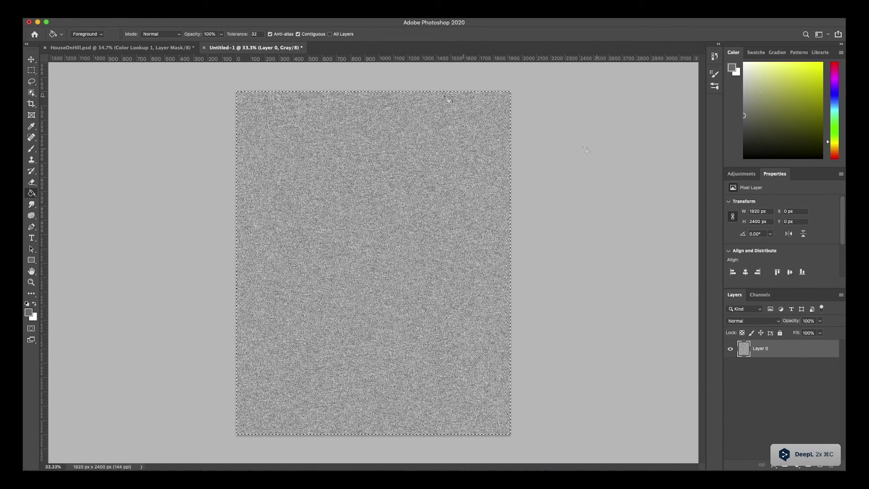
Step: Paste the noise into HouseOnHill.psd as a new layer and set it to Overlay blending at 12% opacity
{"action": "key", "text": "ctrl+Tab"}
{"action": "key", "text": "super+v"}
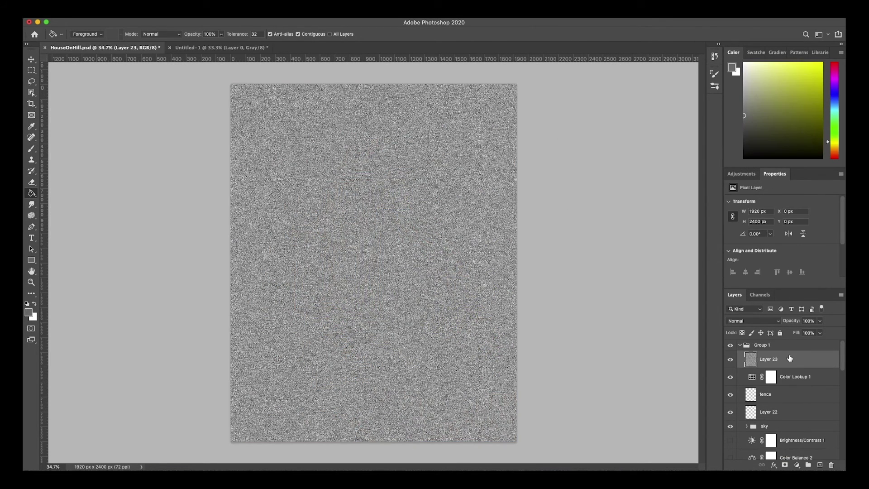
{"action": "left_click", "coordinate": [760, 321]}
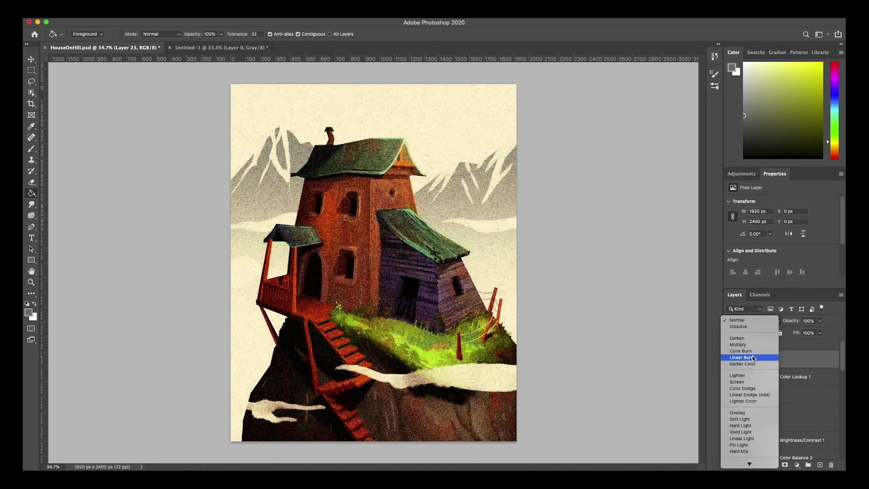
{"action": "left_click", "coordinate": [737, 412]}
{"action": "left_click", "coordinate": [820, 320]}
{"action": "left_click_drag", "start_coordinate": [795, 334], "coordinate": [785, 332]}
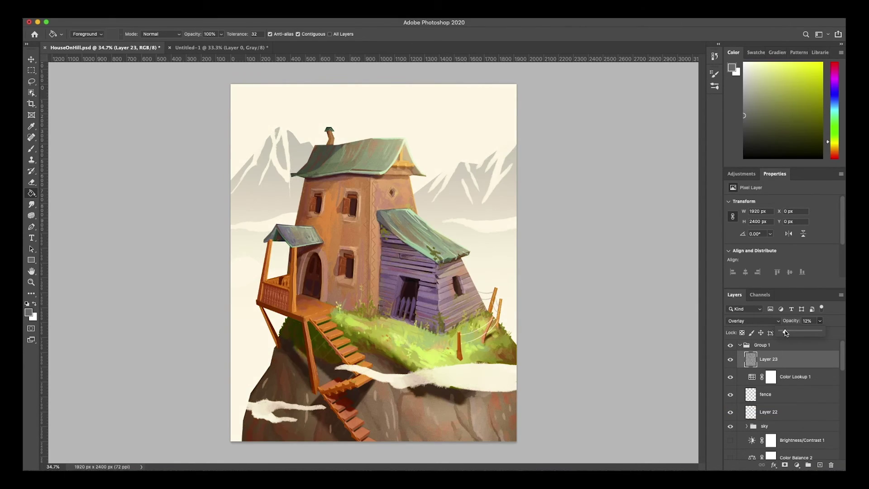
Step: Lower the noise layer's opacity to 5% and move it below the Color Lookup 1 layer
{"action": "key", "text": "z"}
{"action": "mouse_move", "coordinate": [430, 243]}
{"action": "left_mouse_down"}
{"action": "mouse_move", "coordinate": [459, 213]}
{"action": "mouse_move", "coordinate": [458, 229]}
{"action": "mouse_move", "coordinate": [423, 229]}
{"action": "left_mouse_up"}
{"action": "key", "text": "g"}
{"action": "left_click", "coordinate": [820, 320]}
{"action": "left_click_drag", "start_coordinate": [805, 332], "coordinate": [801, 332]}
{"action": "left_click_drag", "start_coordinate": [779, 360], "coordinate": [779, 384]}
Step: Inspect the film grain on the shed up close and save the document
{"action": "key", "text": "z"}
{"action": "scroll", "coordinate": [438, 281], "scroll_direction": "up", "scroll_amount": 3, "text": "alt"}
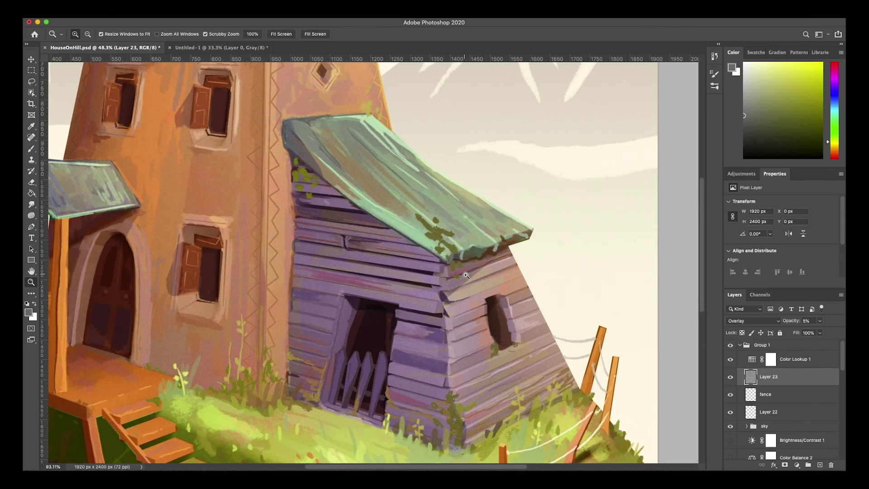
{"action": "scroll", "coordinate": [439, 285], "scroll_direction": "down", "scroll_amount": 5, "text": "alt"}
{"action": "key", "text": "g"}
{"action": "key", "text": "super+s"}
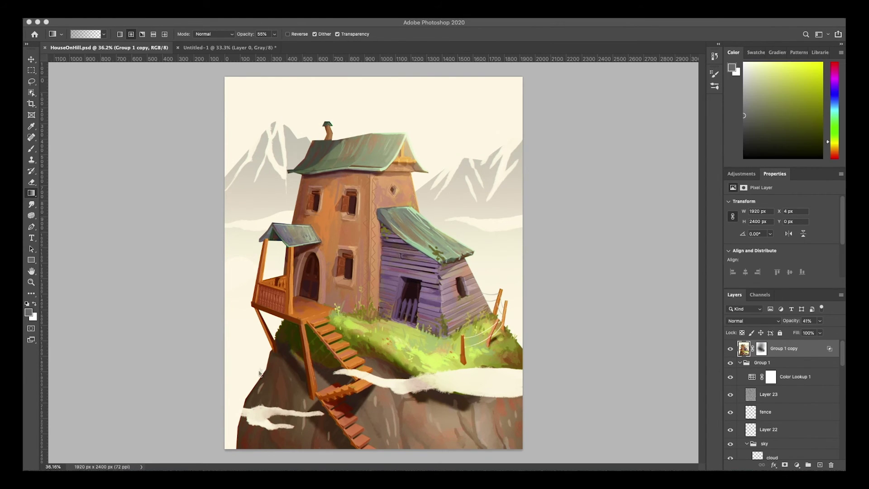
Step: Compare the color fringes around the balcony support and cliff edge with the Group 1 copy layer hidden and shown
{"action": "key", "text": "z"}
{"action": "left_click_drag", "start_coordinate": [265, 371], "coordinate": [283, 290]}
{"action": "key", "text": "g"}
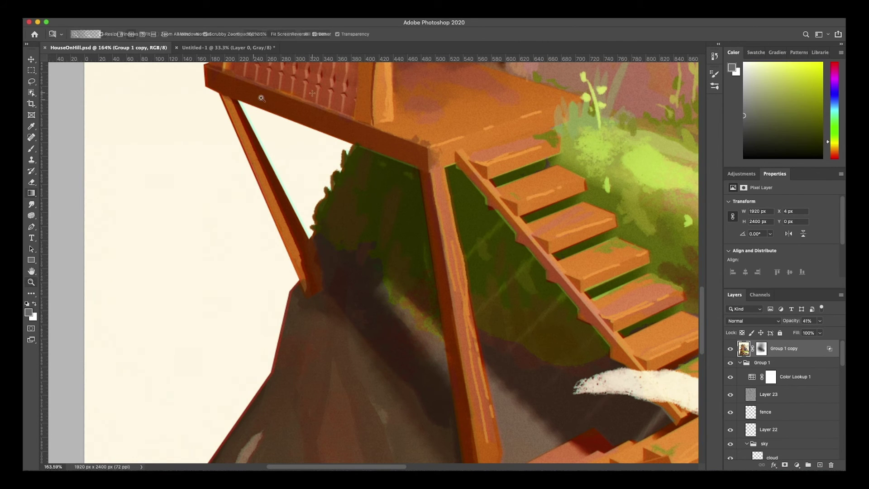
{"action": "left_click", "coordinate": [730, 348]}
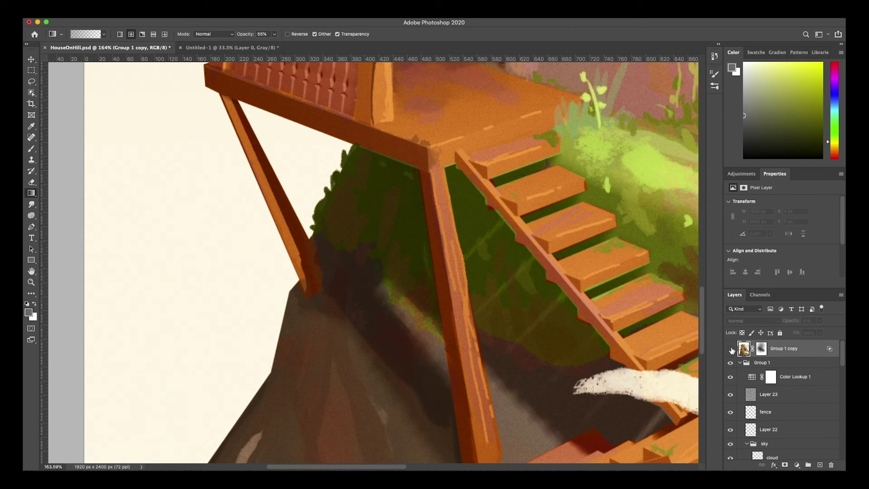
{"action": "left_click", "coordinate": [731, 349]}
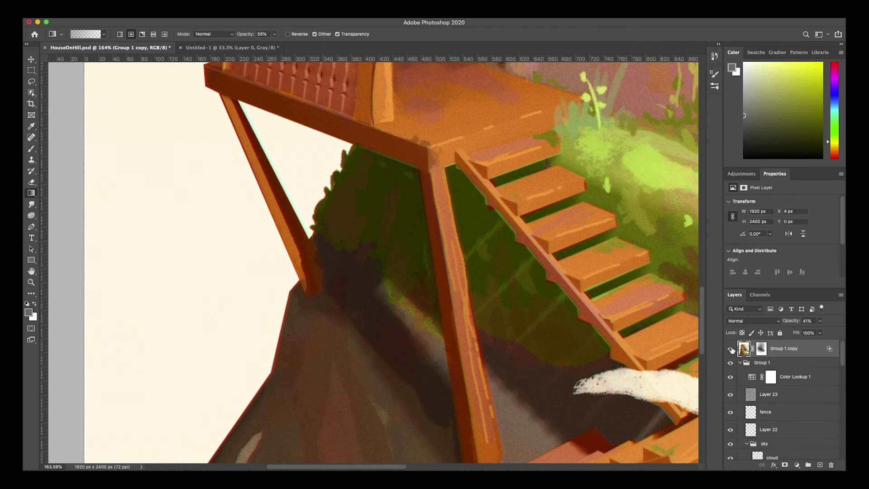
Step: Create a merged copy of Group 1 directly above the group and hide the Group 1 copy layer
{"action": "key", "text": "z"}
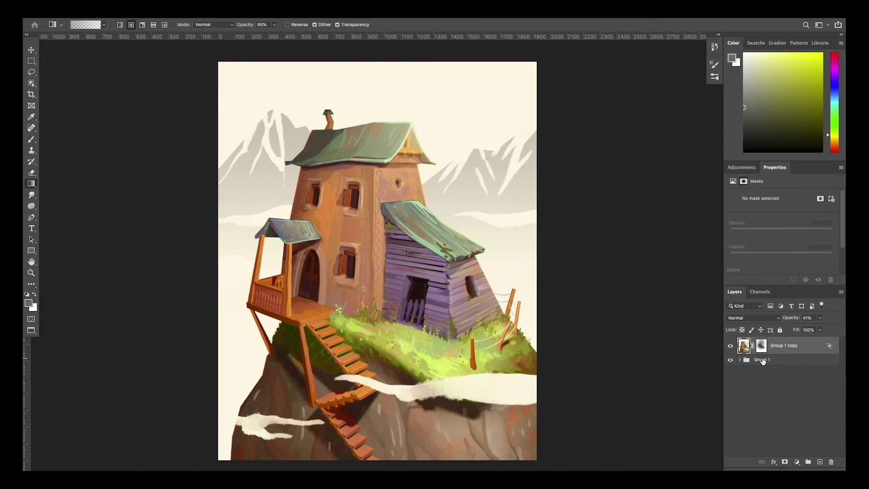
{"action": "left_click", "coordinate": [755, 362]}
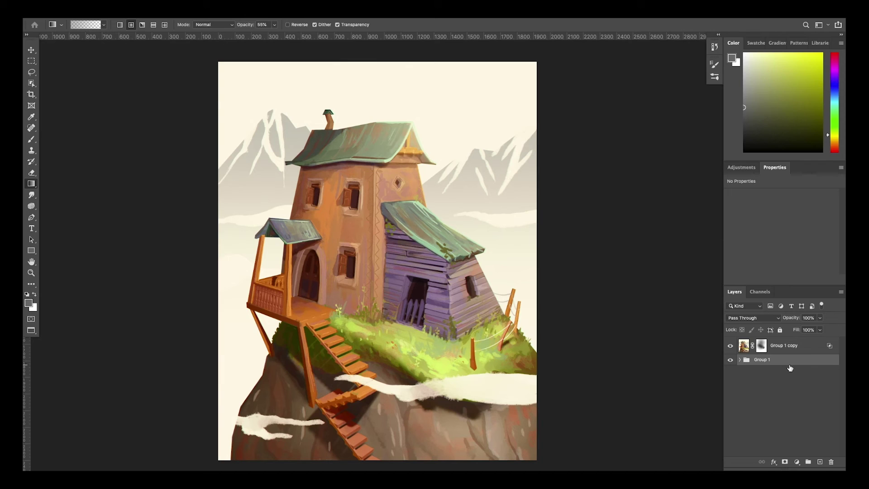
{"action": "key", "text": "ctrl+j"}
{"action": "key", "text": "ctrl+e"}
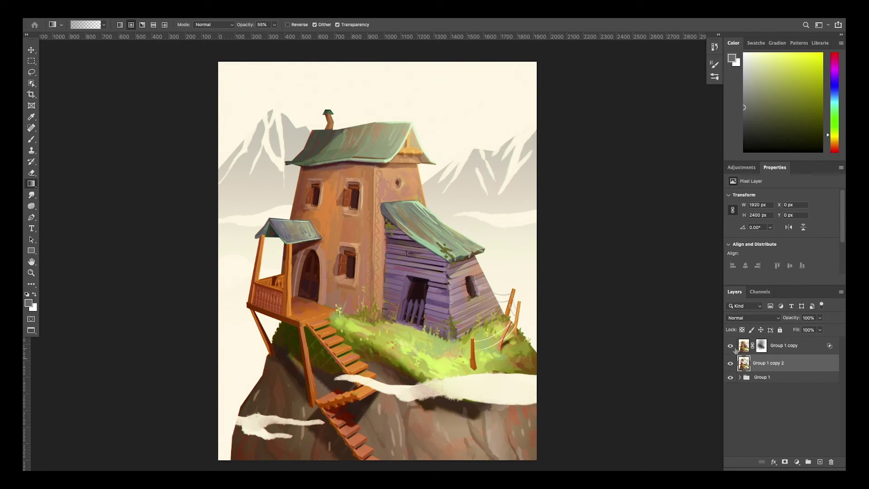
{"action": "left_click", "coordinate": [730, 346]}
Step: Turn off the G and B channels in the blending options of the Group 1 copy 2 layer, keeping only R
{"action": "double_click", "coordinate": [746, 365]}
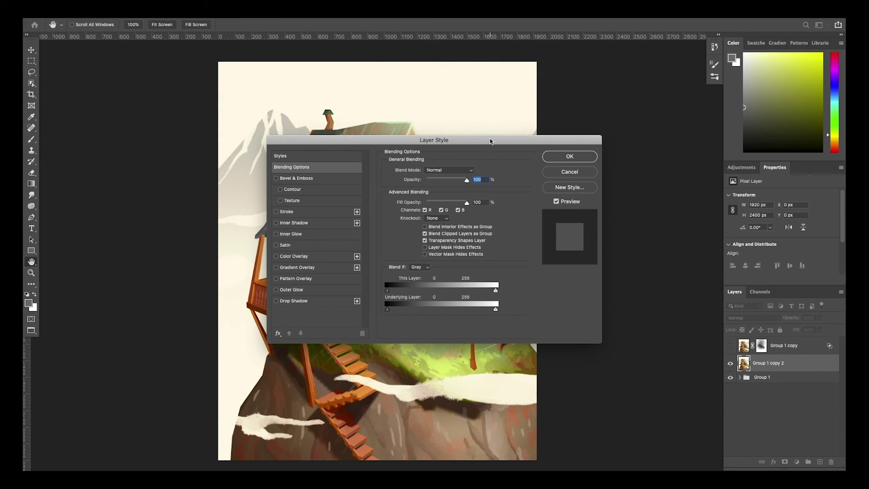
{"action": "left_click_drag", "start_coordinate": [489, 139], "coordinate": [645, 129]}
{"action": "left_click", "coordinate": [596, 200]}
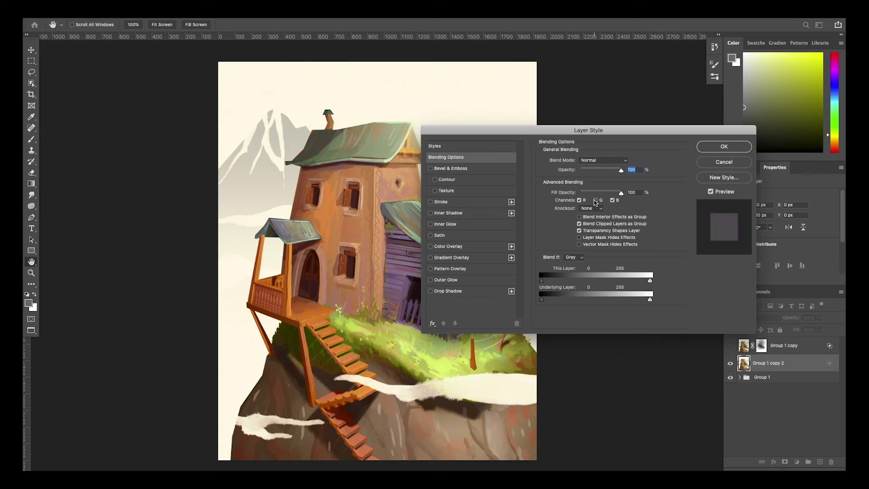
{"action": "left_click", "coordinate": [612, 200]}
{"action": "left_click", "coordinate": [723, 146]}
{"action": "key", "text": "g"}
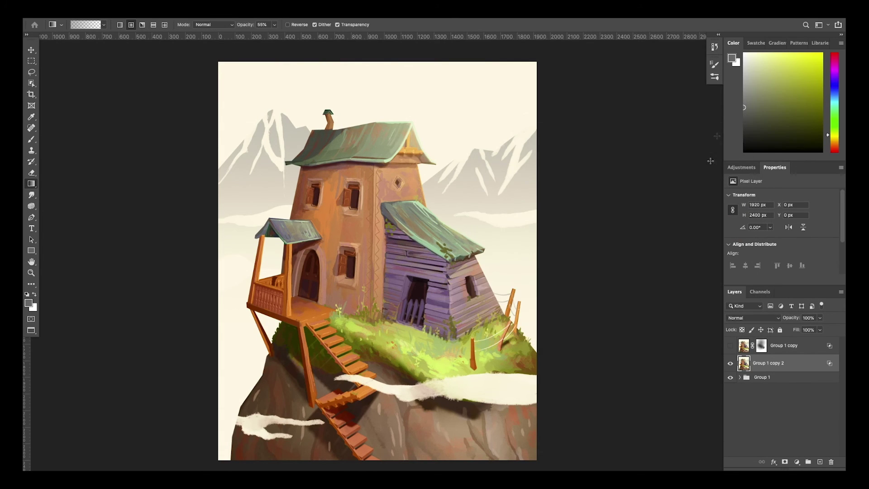
Step: Offset the Group 1 copy 2 layer slightly right and up with Free Transform, to X 962.59 px and Y 1197.41 px
{"action": "key", "text": "ctrl+t"}
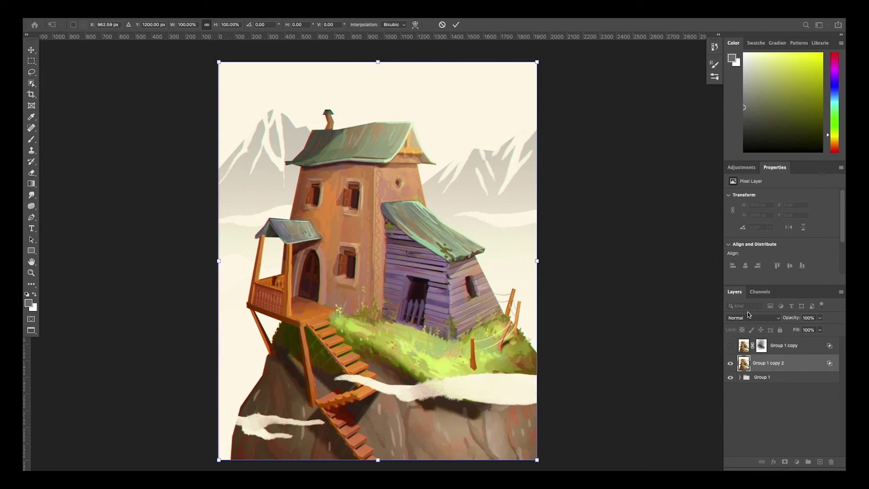
{"action": "key", "text": "Up"}
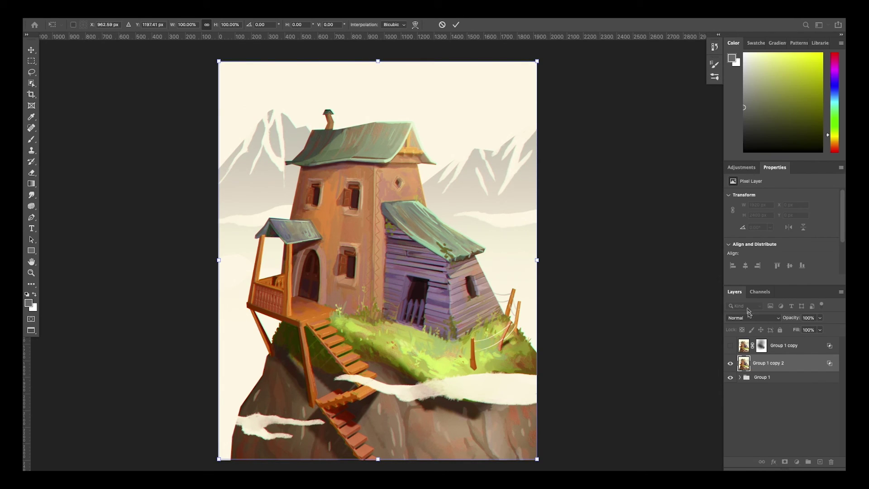
{"action": "left_click", "coordinate": [456, 24]}
{"action": "key", "text": "g"}
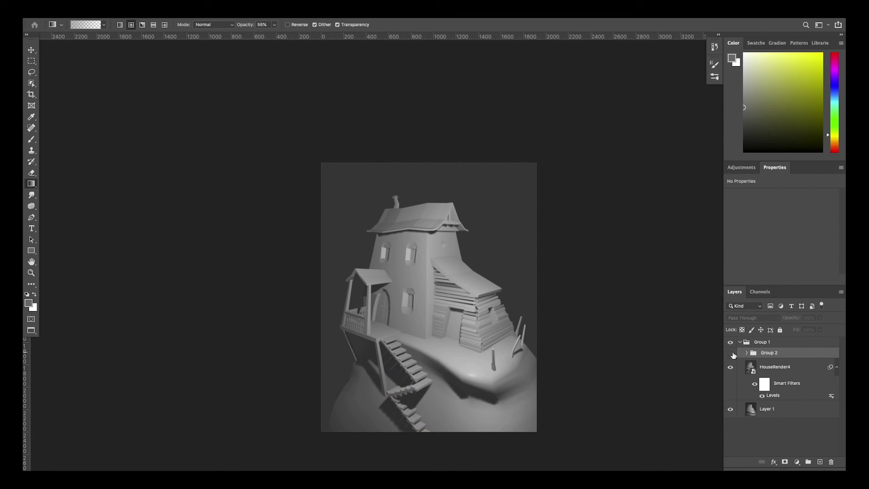
Step: Compare the Layer 1 and HouseRender4 gray renders with the finished painting by toggling the visibility of HouseRender4 and Group 2
{"action": "left_click", "coordinate": [732, 368]}
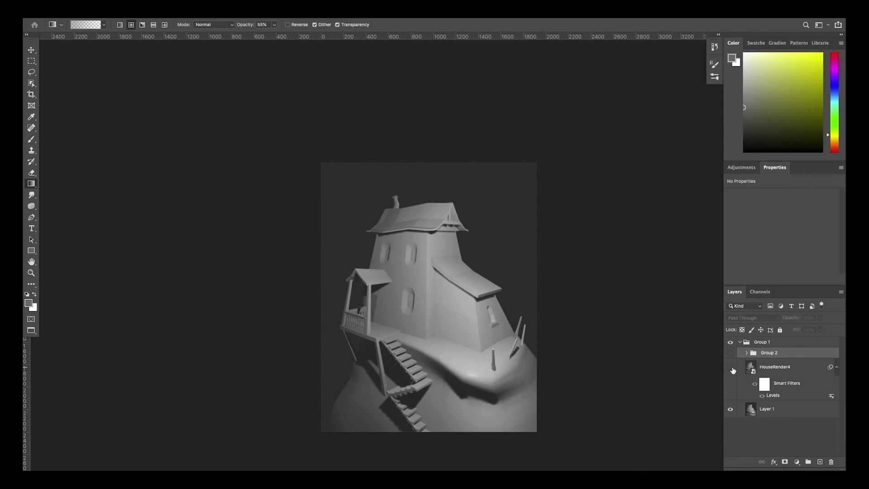
{"action": "left_click", "coordinate": [731, 367]}
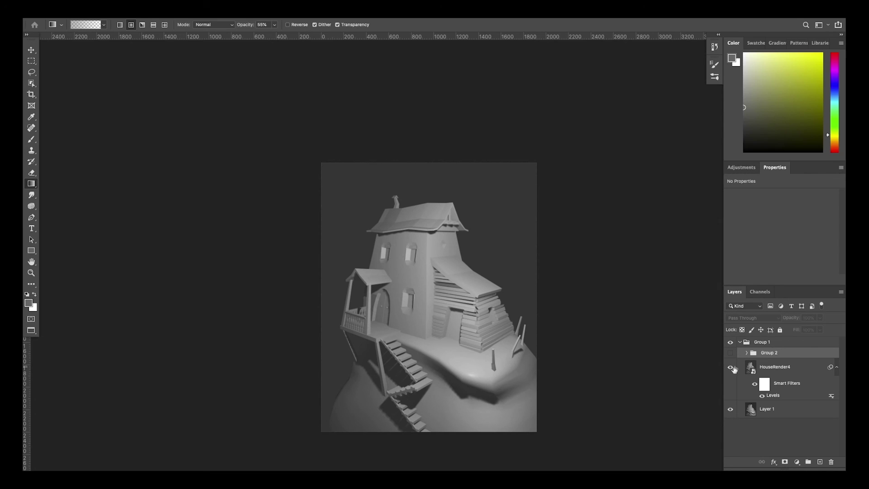
{"action": "left_click", "coordinate": [730, 353]}
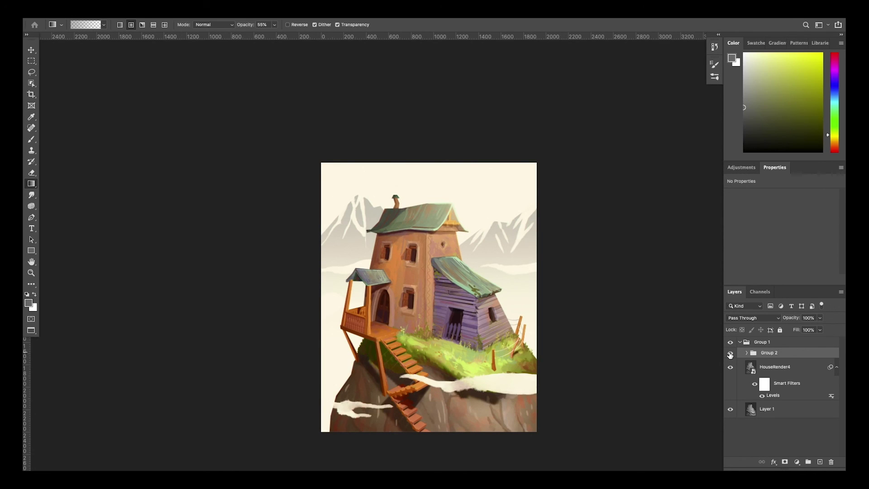
{"action": "left_click", "coordinate": [730, 354]}
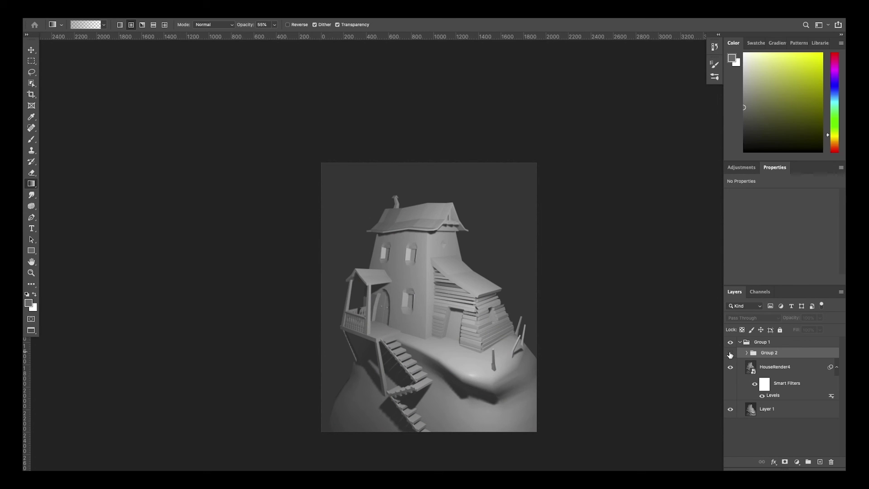
{"action": "left_click", "coordinate": [730, 354]}
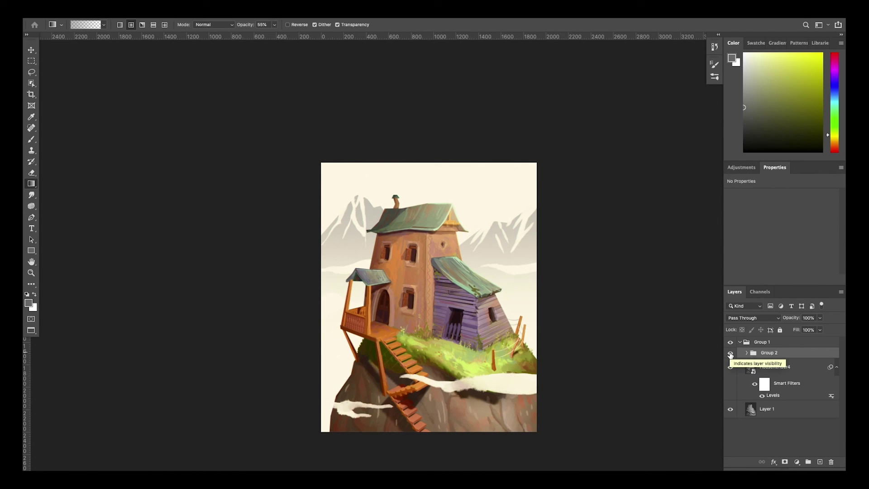